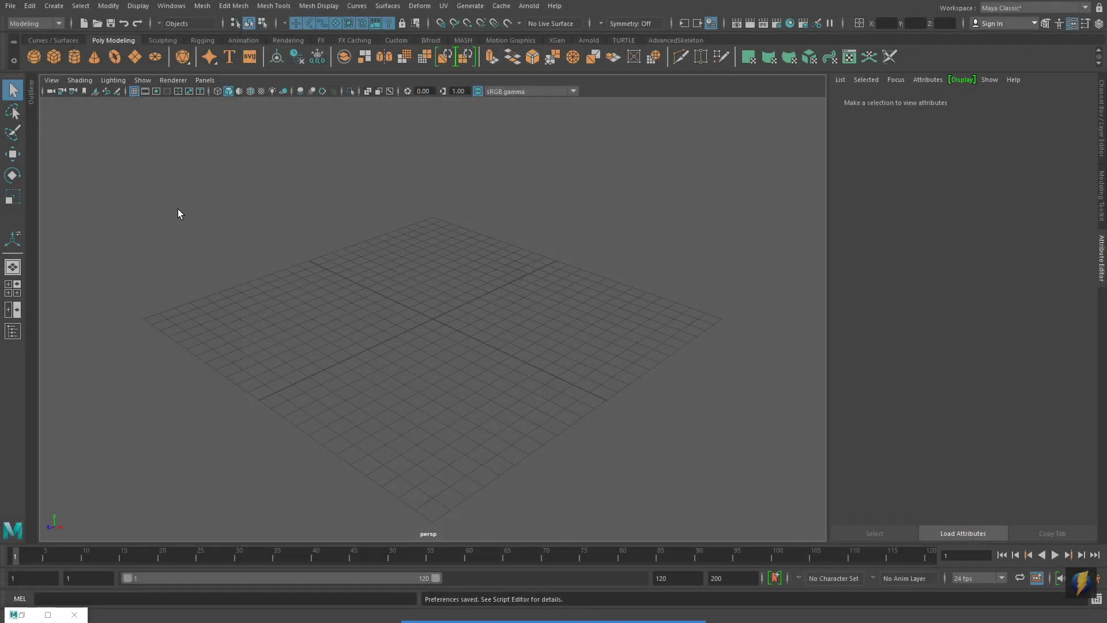
Add a polygon cube, frame it, and create a Blinn material renamed to DiceMat
{"action": "left_click", "coordinate": [54, 57]}
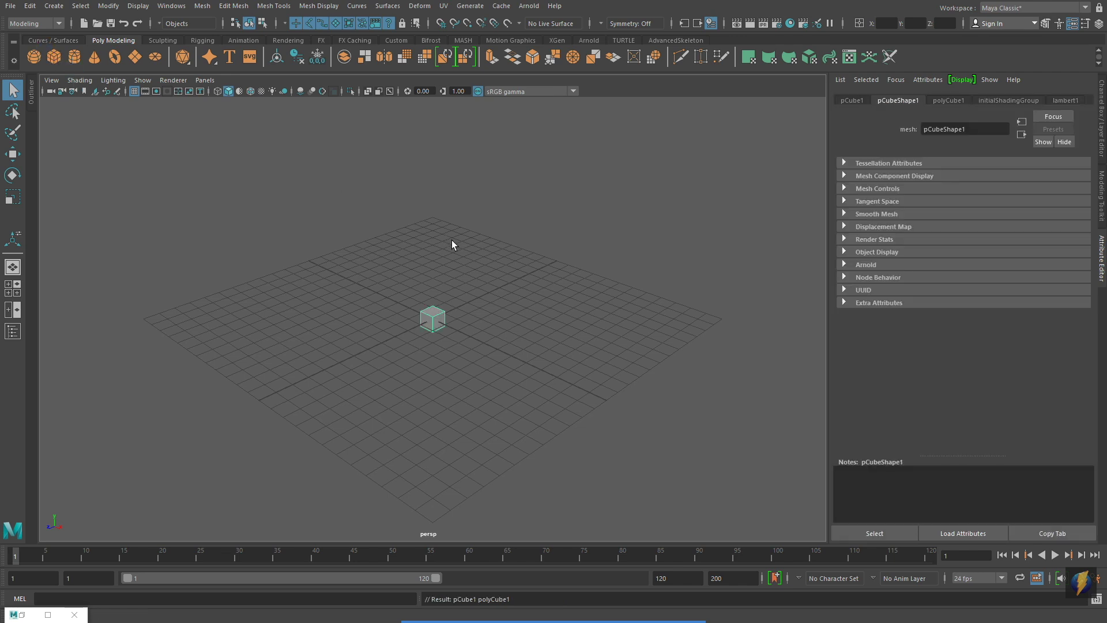
{"action": "key", "text": "f"}
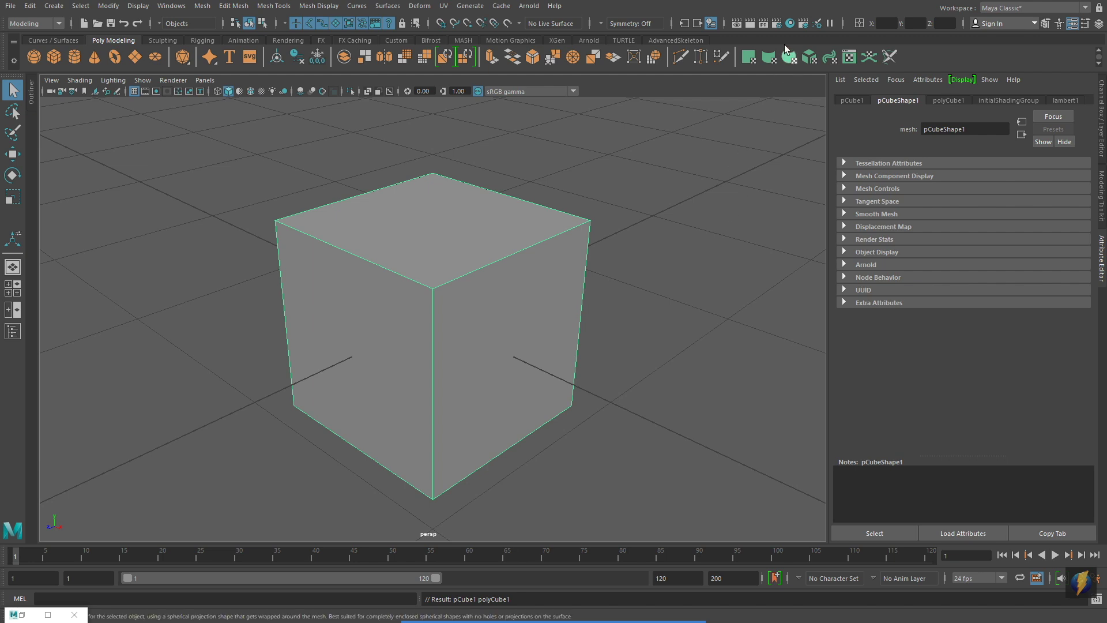
{"action": "left_click", "coordinate": [790, 24]}
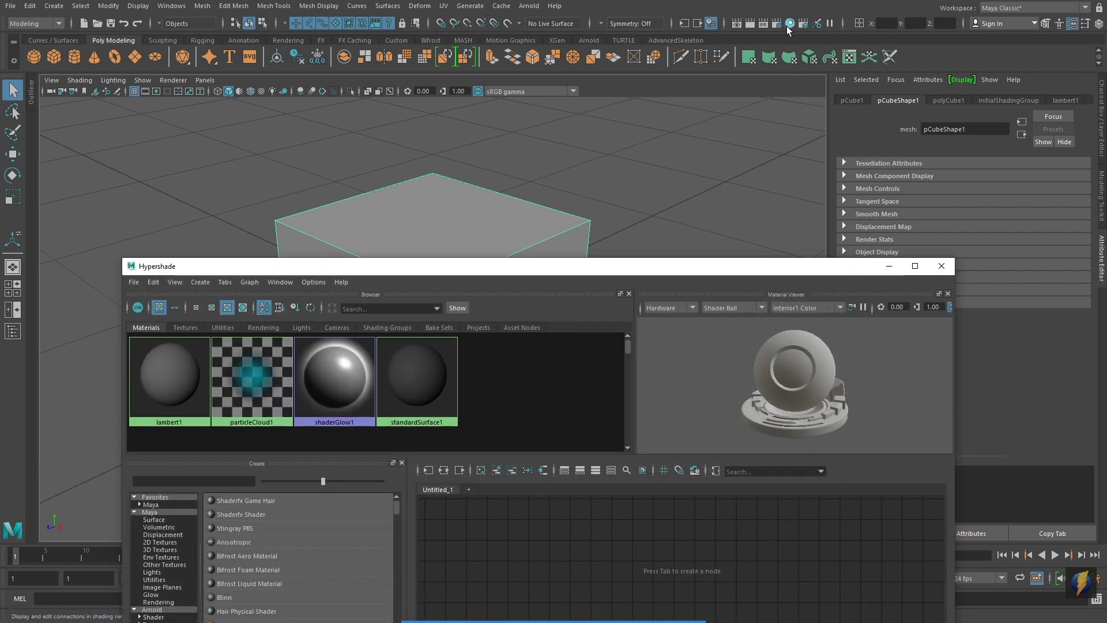
{"action": "left_click", "coordinate": [223, 597]}
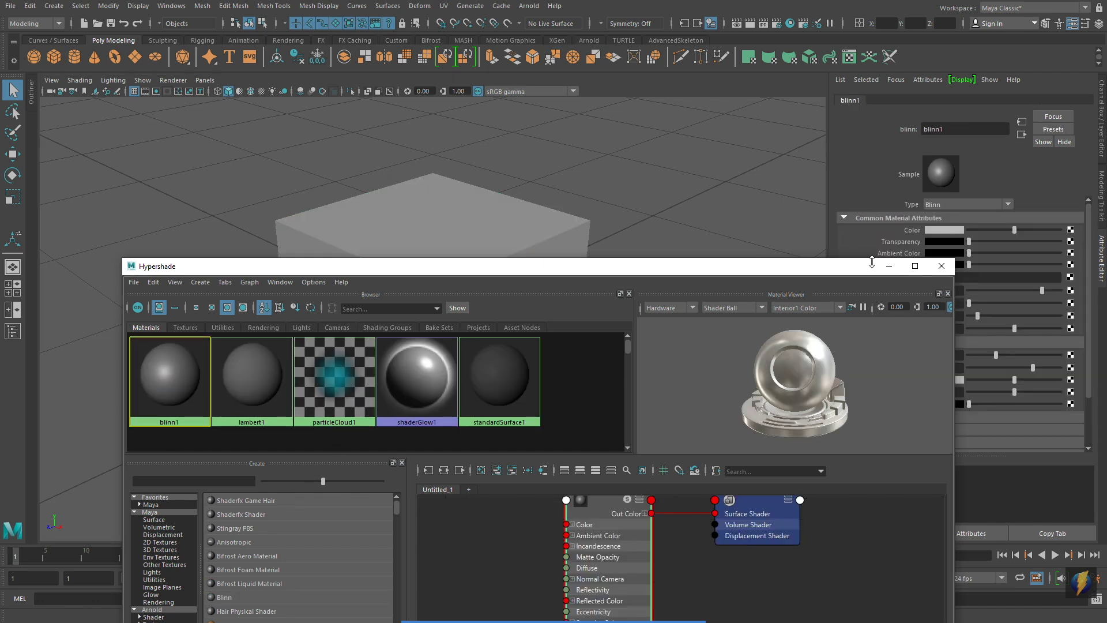
{"action": "left_click", "coordinate": [889, 268]}
{"action": "double_click", "coordinate": [961, 126]}
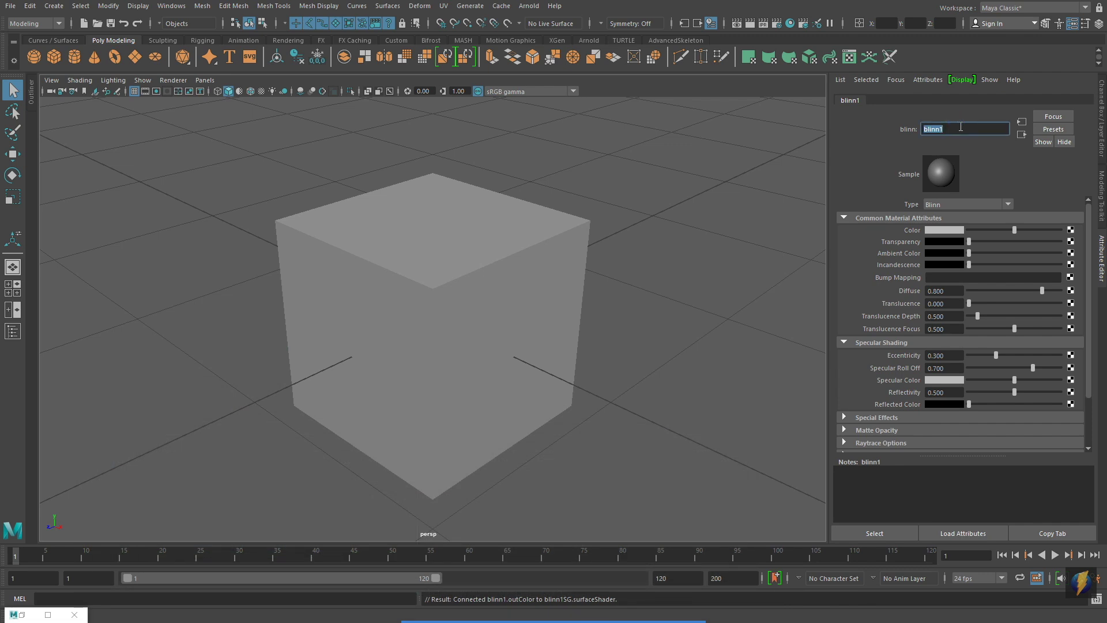
{"action": "type", "text": "DiceMat"}
{"action": "key", "text": "Return"}
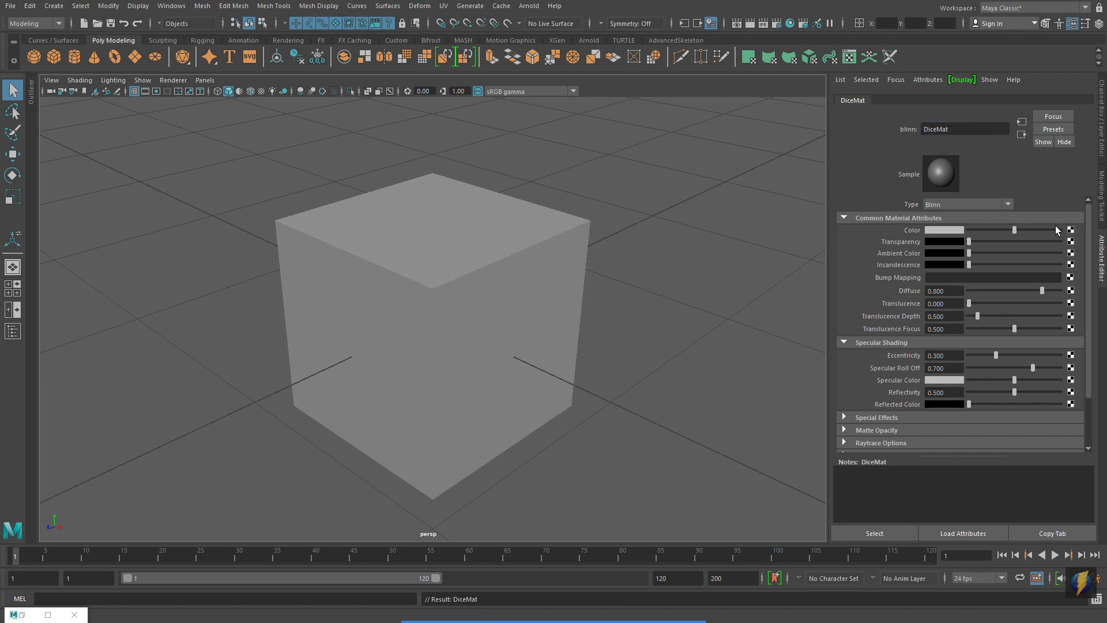
Connect a File texture loaded with DiceColor.jpg to DiceMat's Color attribute
{"action": "left_click", "coordinate": [1071, 230]}
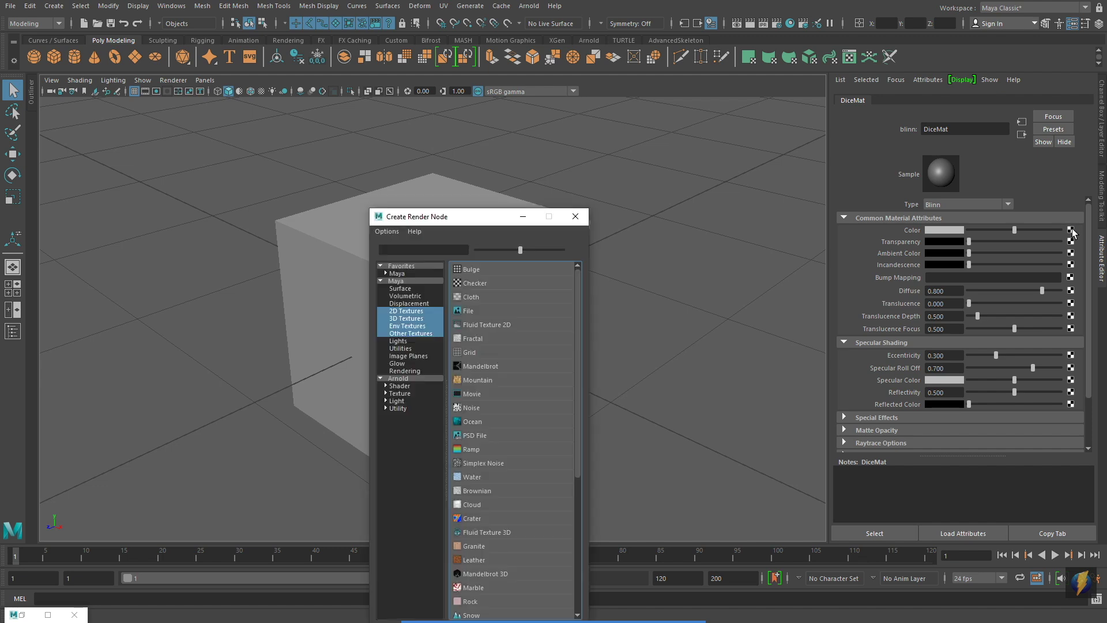
{"action": "left_click", "coordinate": [468, 312]}
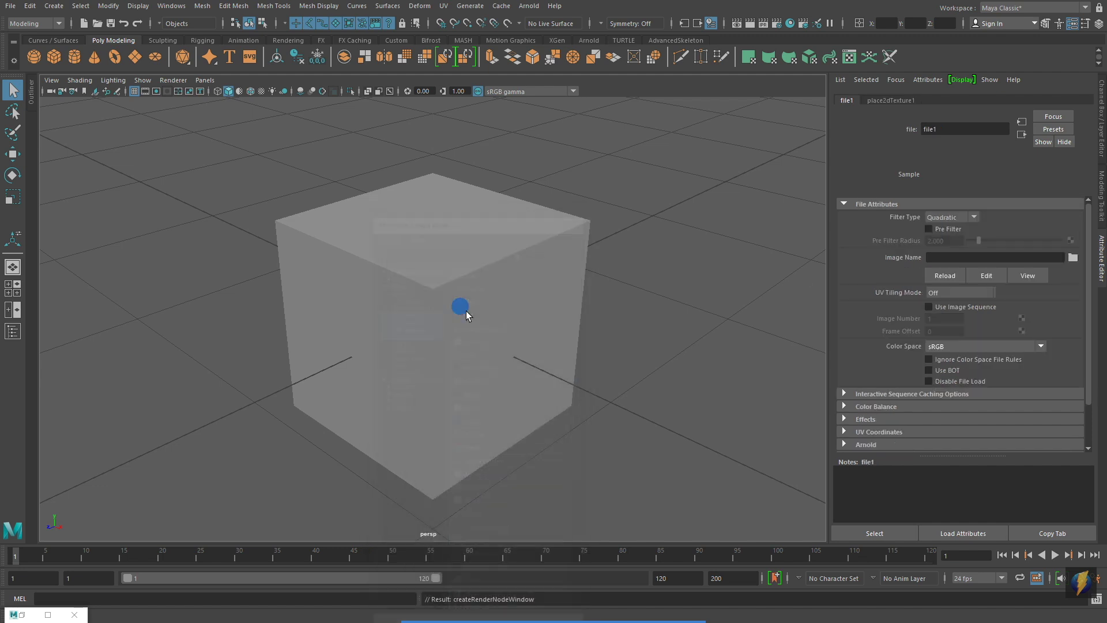
{"action": "left_click", "coordinate": [1071, 258]}
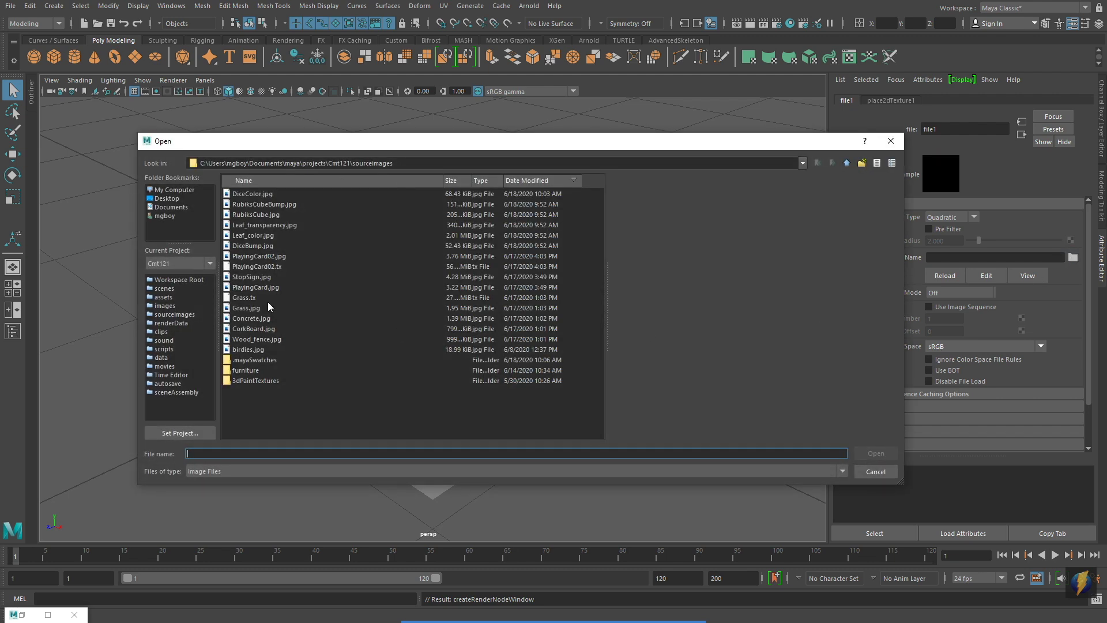
{"action": "left_click", "coordinate": [253, 193]}
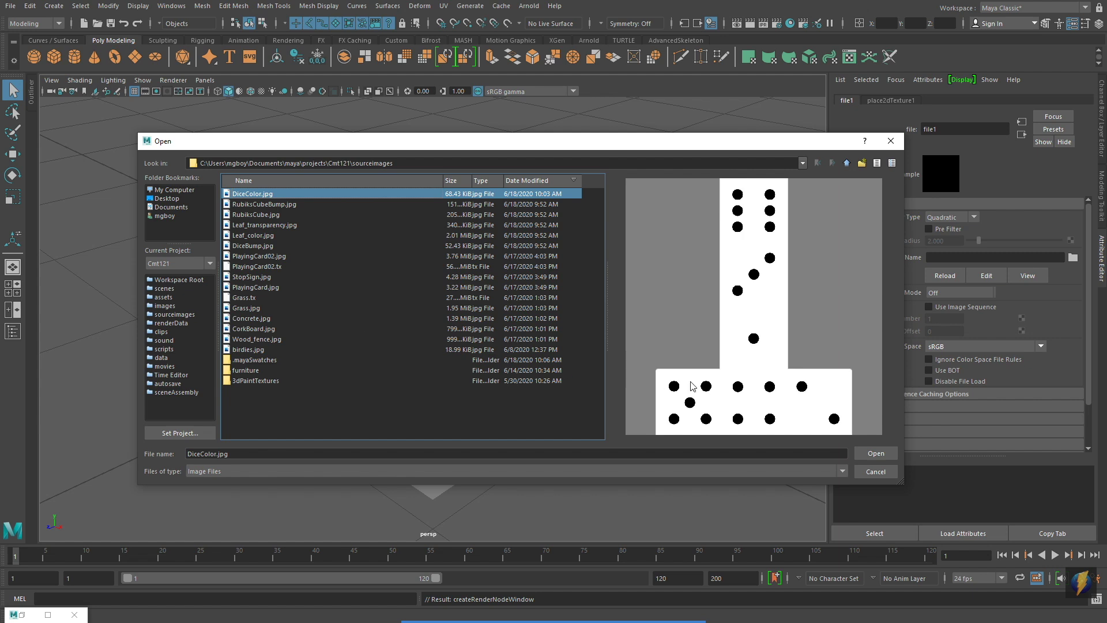
{"action": "left_click", "coordinate": [877, 454]}
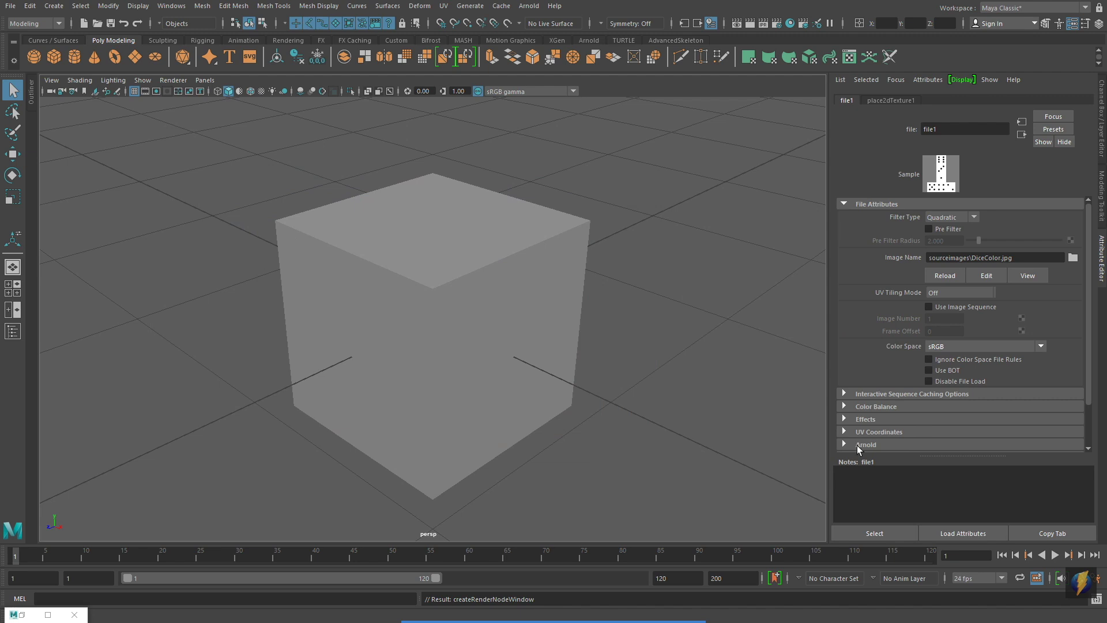
Assign DiceMat to the cube and switch the viewport to textured display
{"action": "left_click", "coordinate": [791, 23]}
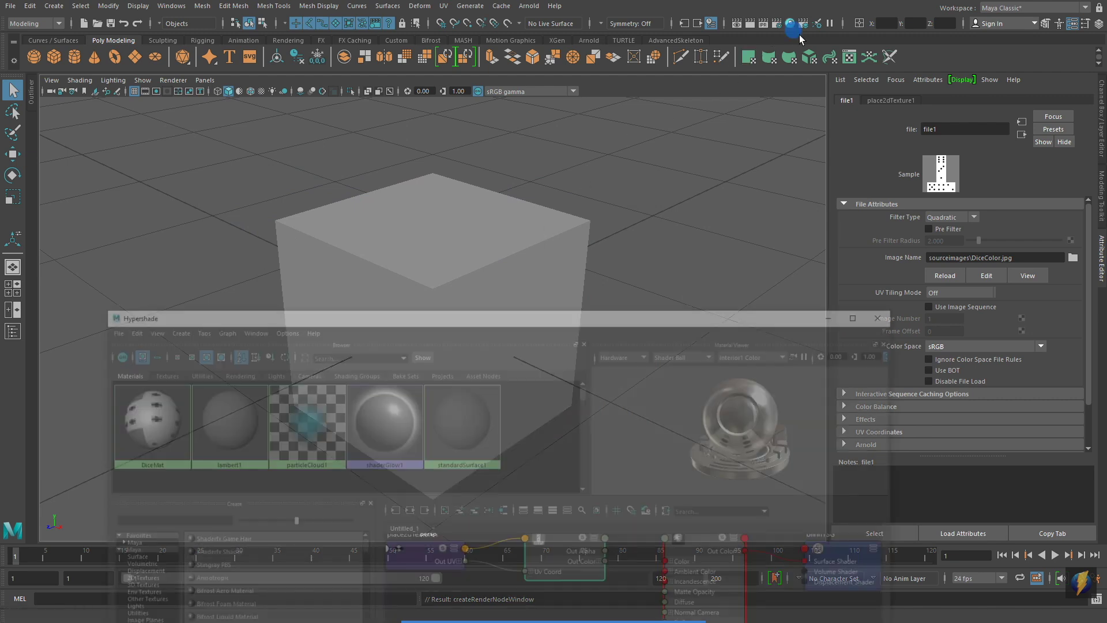
{"action": "left_click_drag", "start_coordinate": [519, 267], "coordinate": [935, 283]}
{"action": "middle_click_drag", "start_coordinate": [594, 392], "coordinate": [458, 364]}
{"action": "key", "text": "6"}
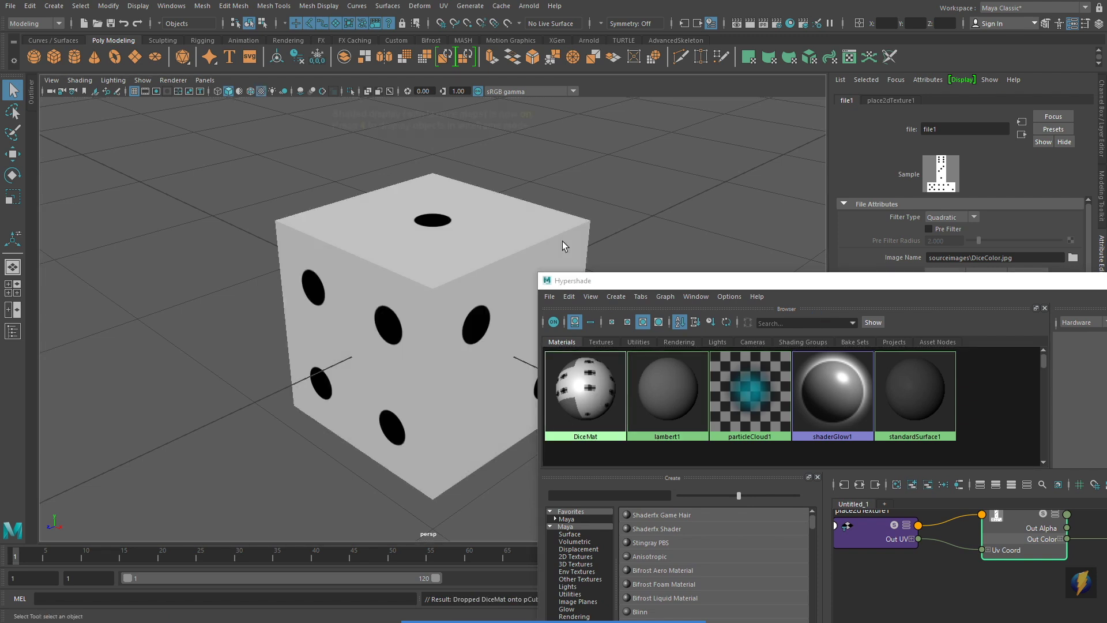
Close the Hypershade, orbit around the pip-textured die, and select it
{"action": "left_click_drag", "start_coordinate": [789, 280], "coordinate": [340, 288]}
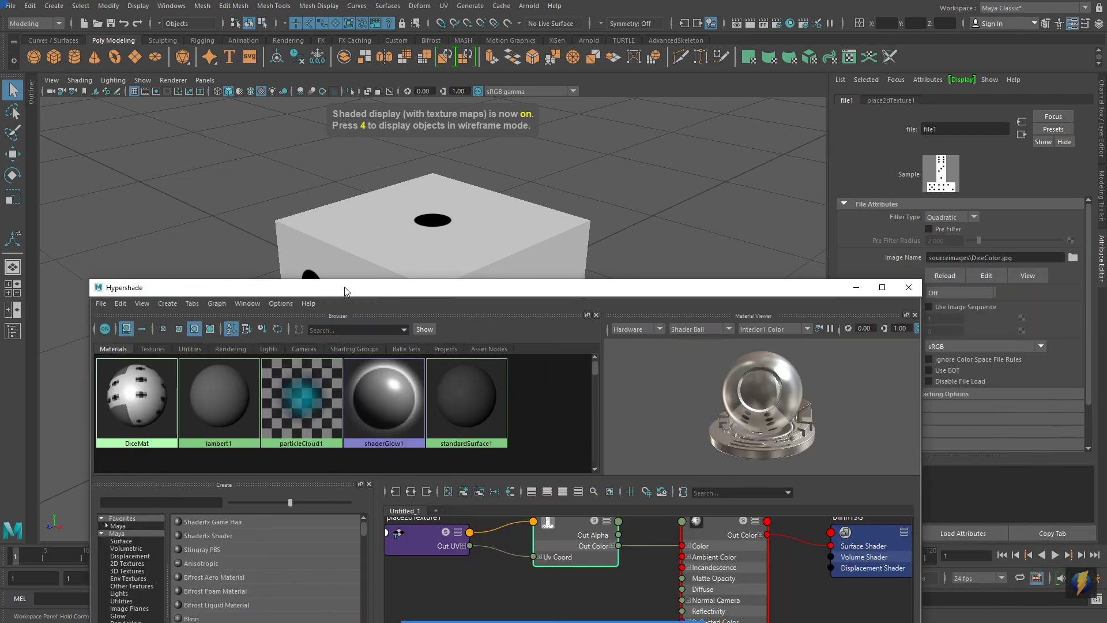
{"action": "left_click", "coordinate": [910, 288]}
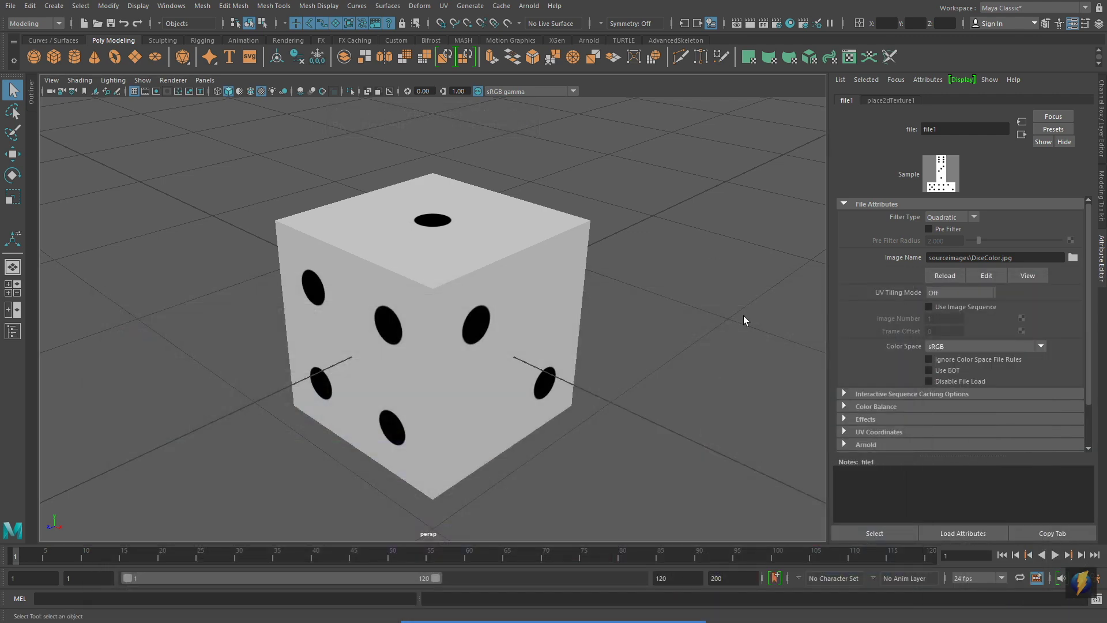
{"action": "left_click_drag", "start_coordinate": [428, 395], "coordinate": [490, 358], "text": "alt"}
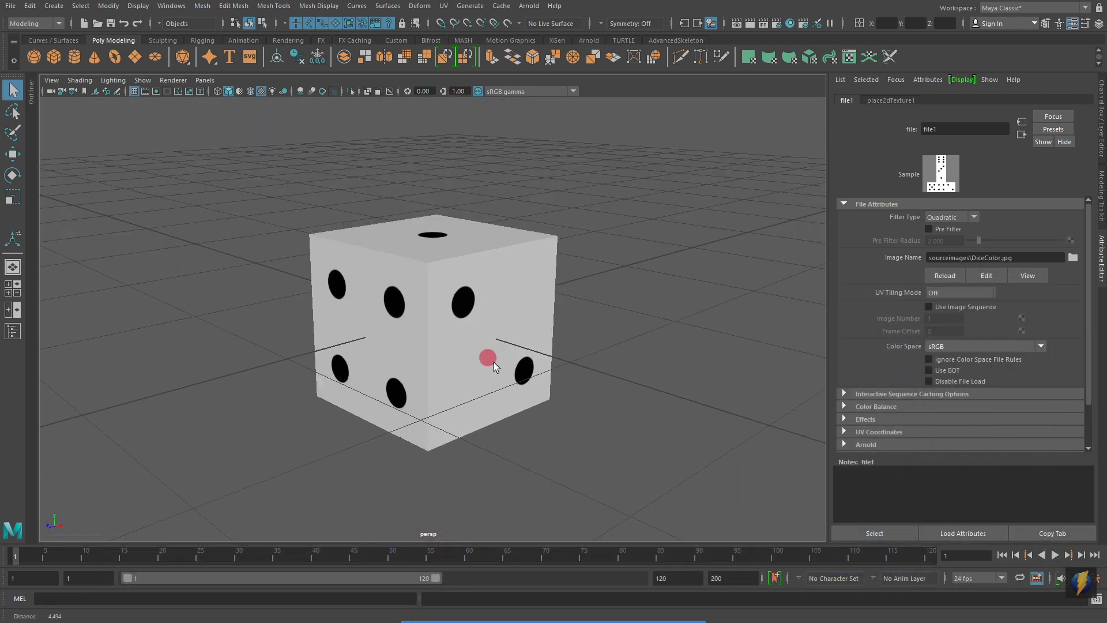
{"action": "left_click_drag", "start_coordinate": [332, 333], "coordinate": [435, 350], "text": "alt"}
{"action": "left_click_drag", "start_coordinate": [415, 394], "coordinate": [406, 313], "text": "alt"}
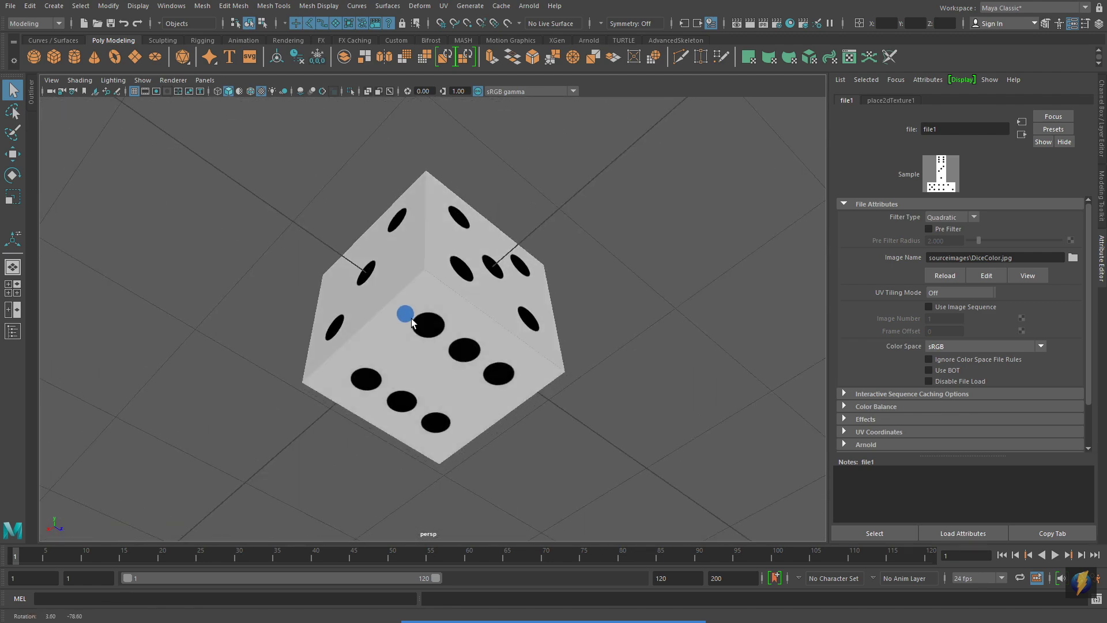
{"action": "left_click_drag", "start_coordinate": [460, 256], "coordinate": [404, 335], "text": "alt"}
{"action": "right_click_drag", "start_coordinate": [383, 339], "coordinate": [493, 343], "text": "alt"}
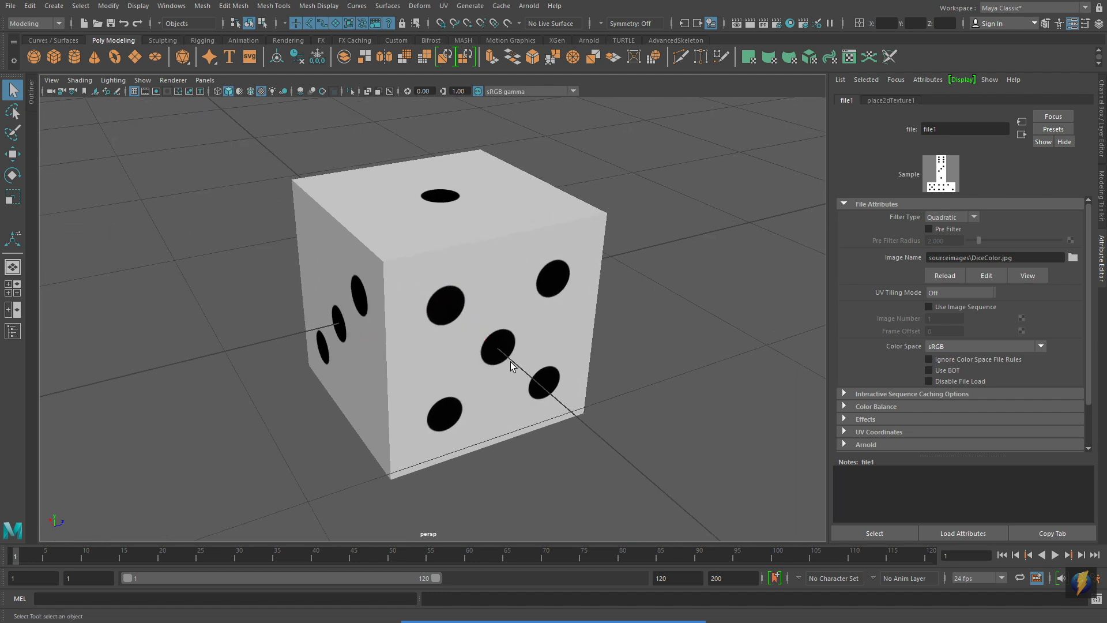
{"action": "left_click", "coordinate": [511, 365]}
{"action": "left_click_drag", "start_coordinate": [511, 365], "coordinate": [722, 356], "text": "alt"}
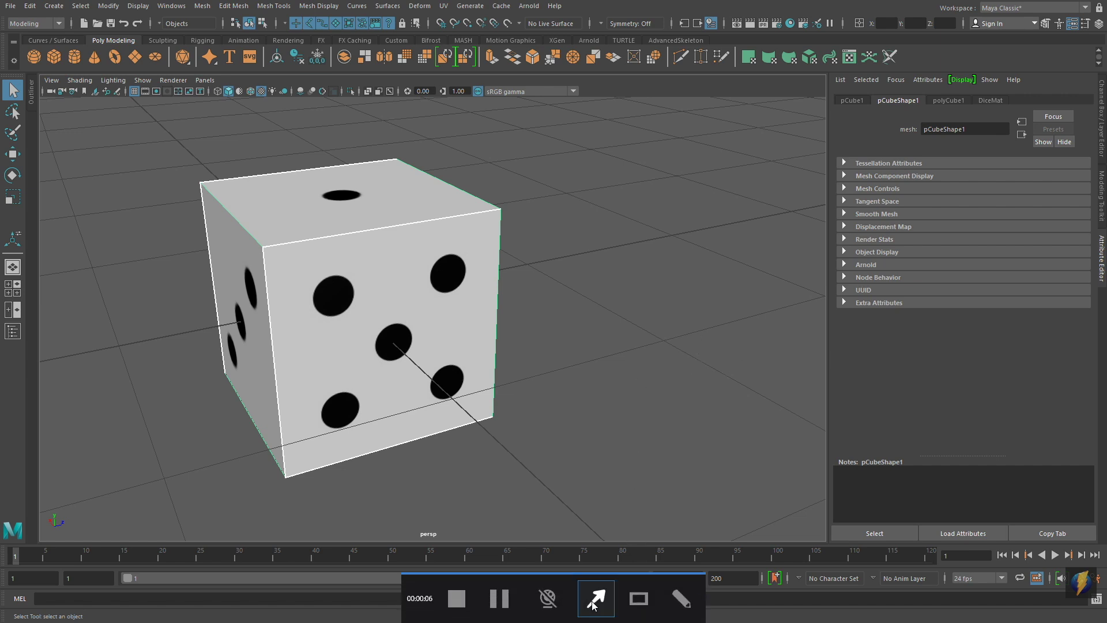
Open the UV Editor from the UV menu to see the cube's cross-shaped UV shell
{"action": "mouse_move", "coordinate": [612, 363]}
{"action": "left_mouse_down"}
{"action": "mouse_move", "coordinate": [524, 130]}
{"action": "mouse_move", "coordinate": [445, 8]}
{"action": "left_mouse_up"}
{"action": "left_click", "coordinate": [445, 7]}
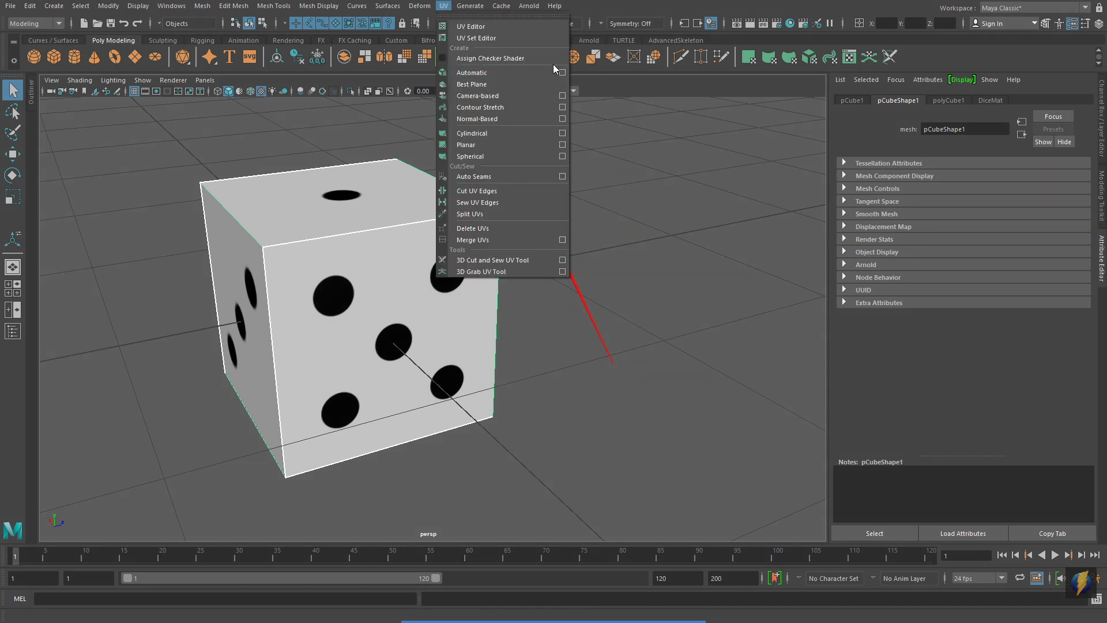
{"action": "left_click", "coordinate": [500, 25]}
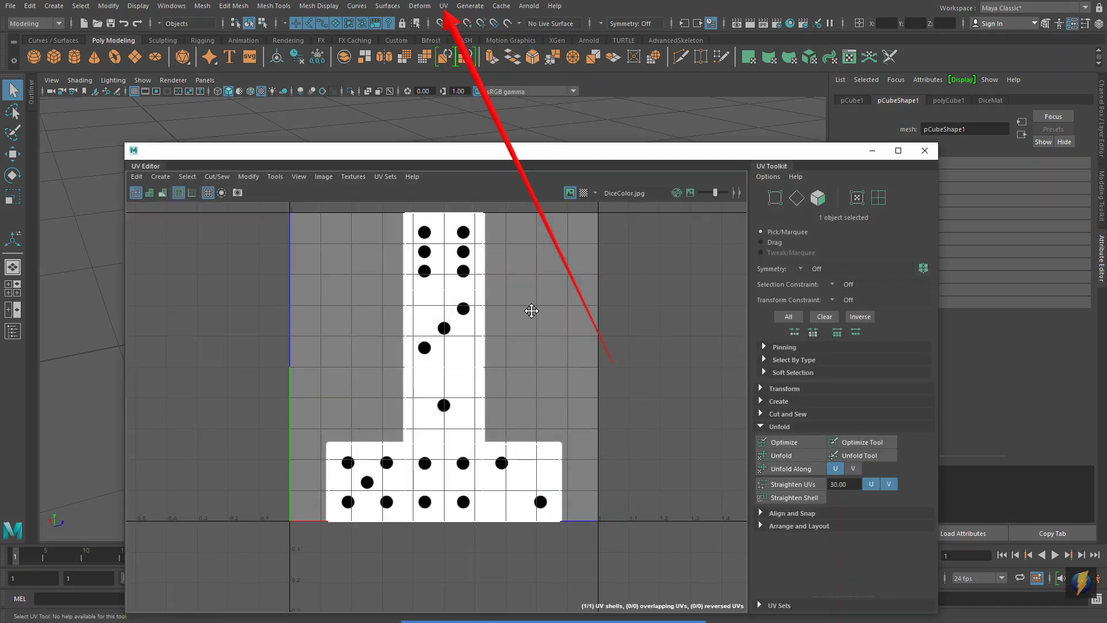
{"action": "middle_click_drag", "start_coordinate": [532, 309], "coordinate": [526, 334], "text": "alt"}
Reposition the UV Editor window beside the viewport so the die stays visible
{"action": "mouse_move", "coordinate": [448, 159]}
{"action": "left_mouse_down"}
{"action": "mouse_move", "coordinate": [597, 143]}
{"action": "mouse_move", "coordinate": [709, 102]}
{"action": "left_mouse_up"}
{"action": "left_click_drag", "start_coordinate": [306, 302], "coordinate": [253, 276], "text": "alt"}
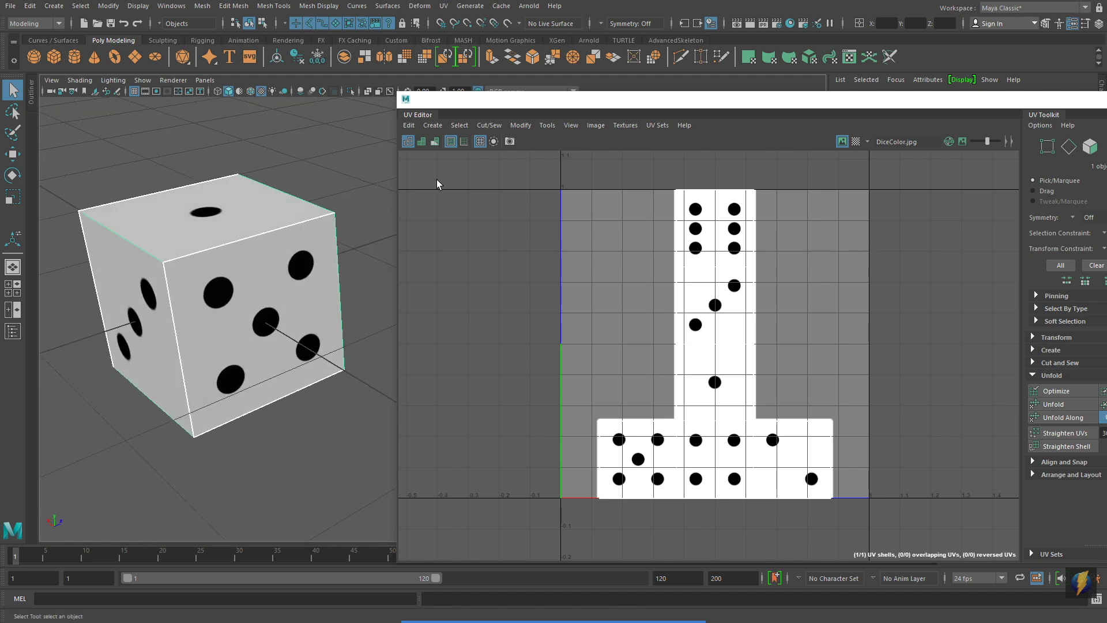
{"action": "left_click_drag", "start_coordinate": [775, 104], "coordinate": [663, 72]}
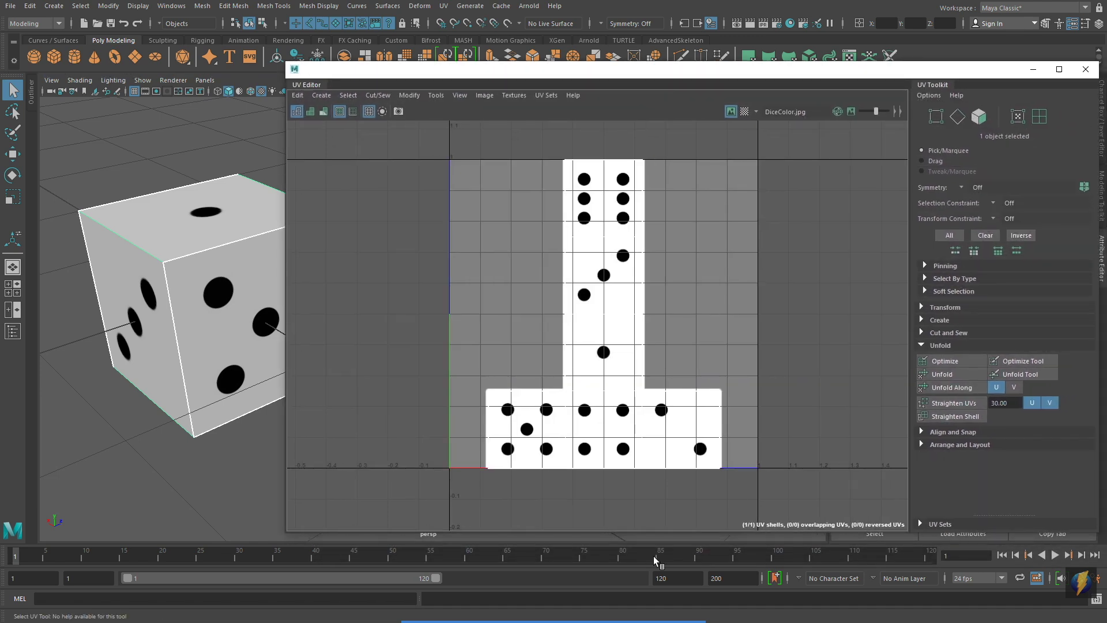
{"action": "mouse_move", "coordinate": [592, 618]}
{"action": "left_click", "coordinate": [599, 591]}
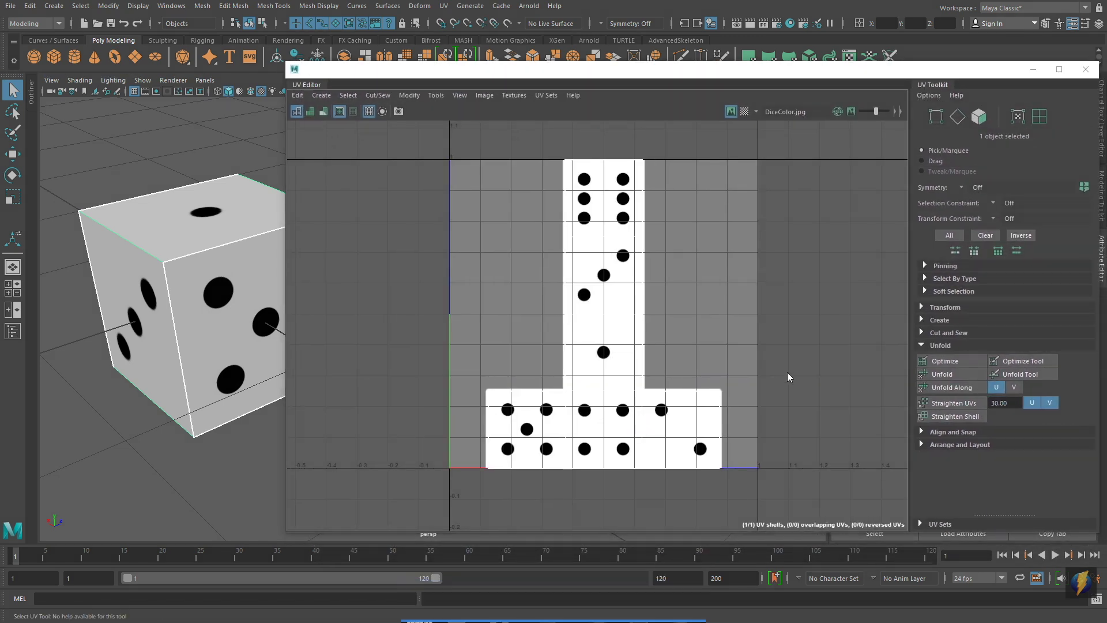
{"action": "mouse_move", "coordinate": [795, 388]}
{"action": "left_mouse_down"}
{"action": "mouse_move", "coordinate": [740, 217]}
{"action": "mouse_move", "coordinate": [736, 129]}
{"action": "left_mouse_up"}
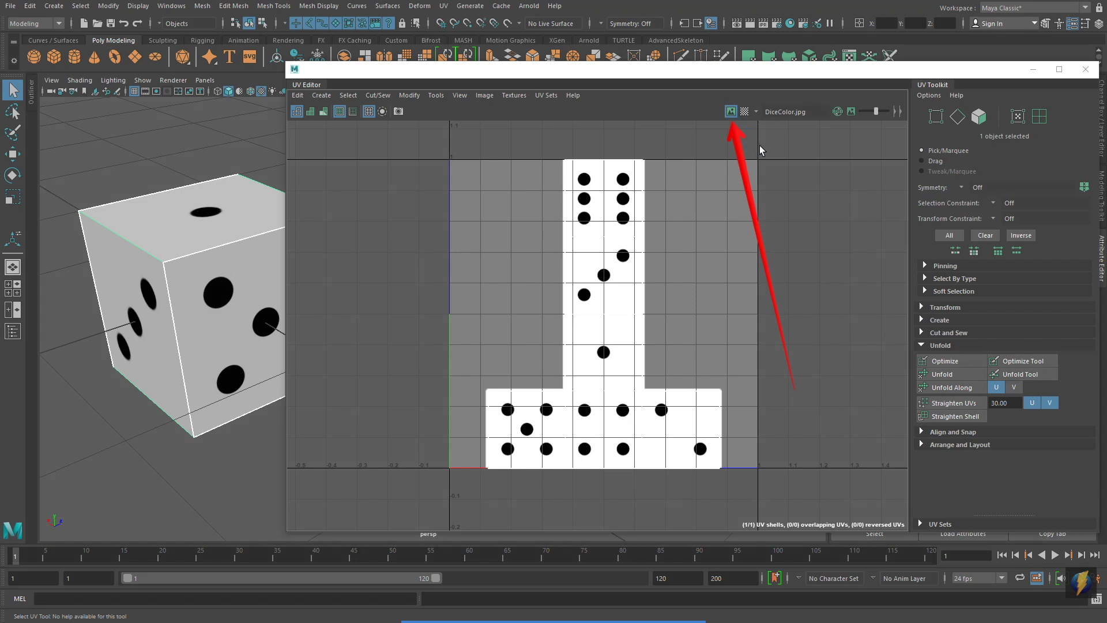
Dim the DiceColor.jpg image behind the UV shell, then brighten it slightly
{"action": "left_click", "coordinate": [732, 112]}
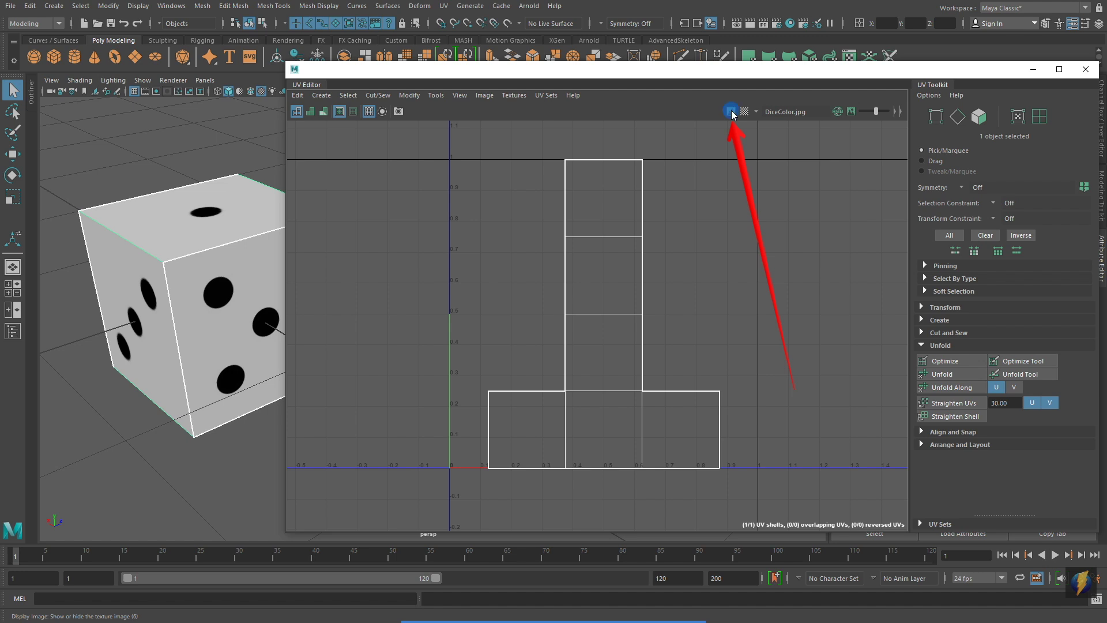
{"action": "left_click", "coordinate": [731, 111]}
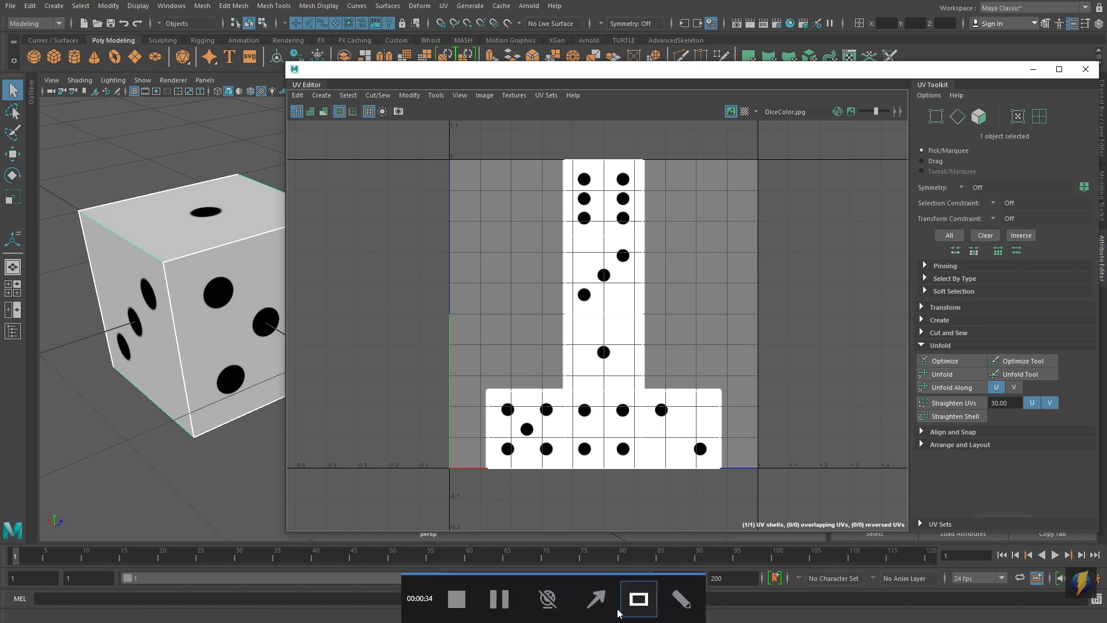
{"action": "left_click", "coordinate": [595, 598]}
{"action": "mouse_move", "coordinate": [825, 371]}
{"action": "left_mouse_down"}
{"action": "mouse_move", "coordinate": [858, 178]}
{"action": "mouse_move", "coordinate": [851, 122]}
{"action": "left_mouse_up"}
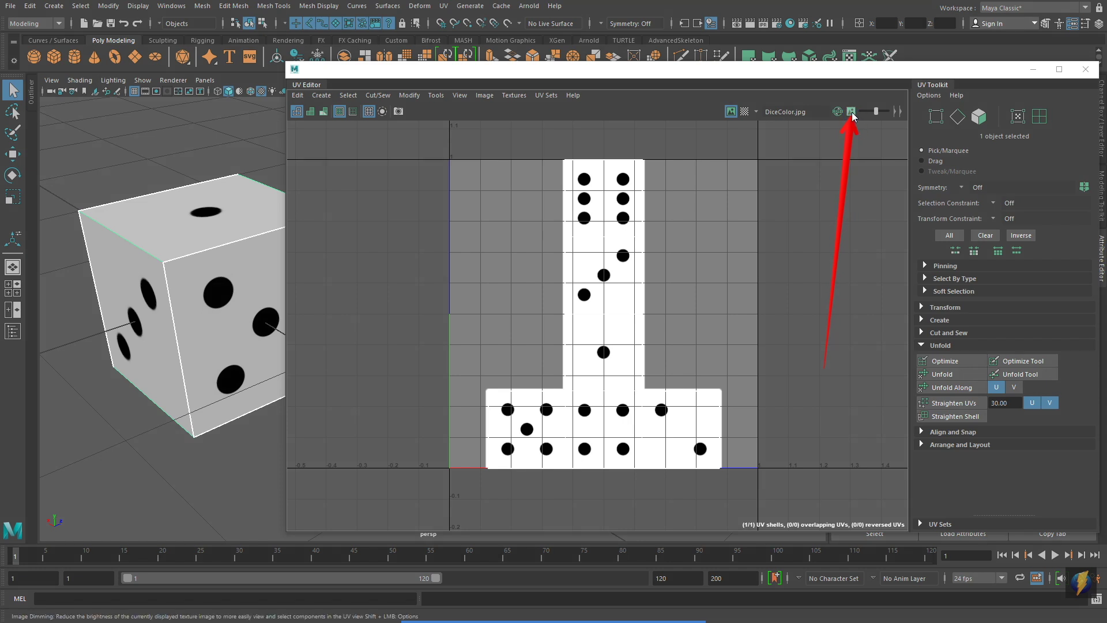
{"action": "left_click", "coordinate": [851, 113]}
{"action": "mouse_move", "coordinate": [876, 113]}
{"action": "left_mouse_down"}
{"action": "mouse_move", "coordinate": [889, 113]}
{"action": "mouse_move", "coordinate": [876, 114]}
{"action": "left_mouse_up"}
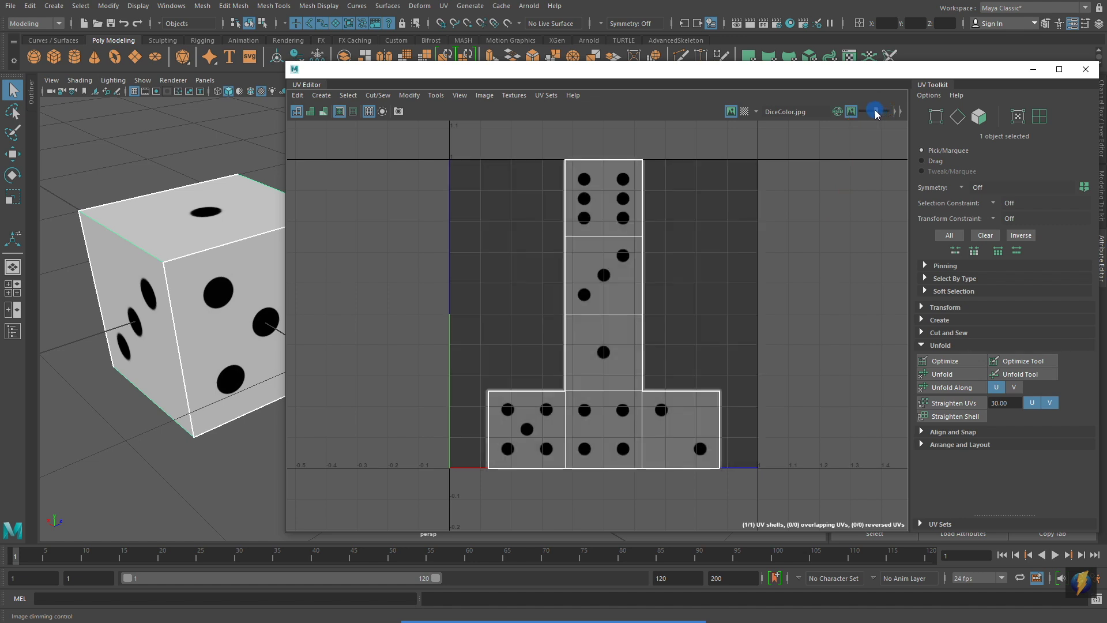
Zoom and pan until the dice's whole cross-shaped UV layout fills the UV Editor
{"action": "left_click_drag", "start_coordinate": [597, 73], "coordinate": [700, 88]}
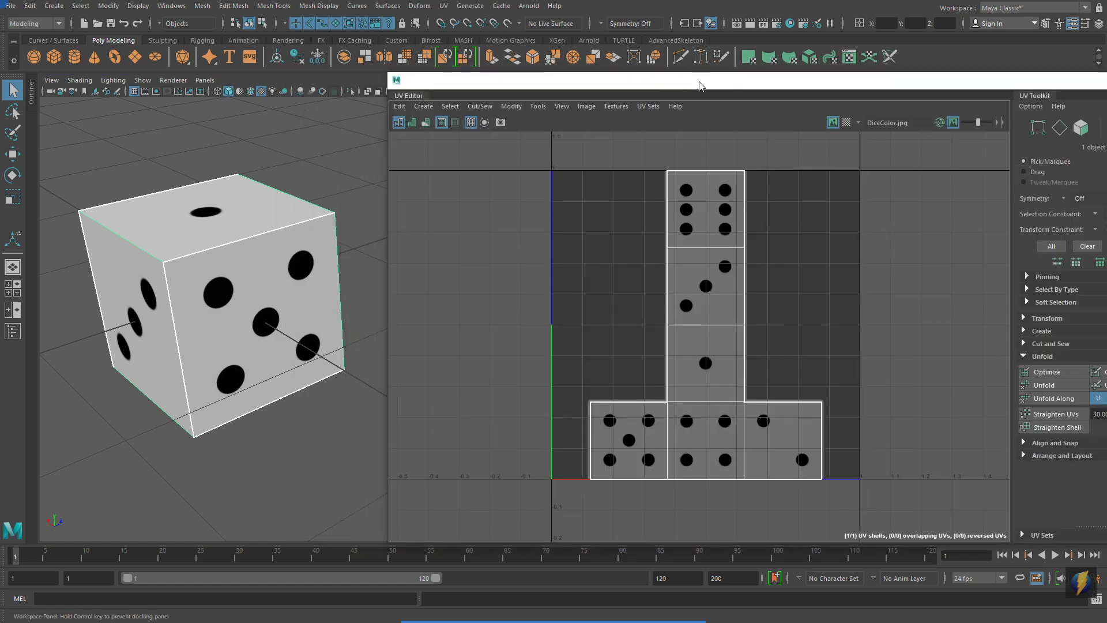
{"action": "right_click_drag", "start_coordinate": [517, 353], "coordinate": [663, 354], "text": "alt"}
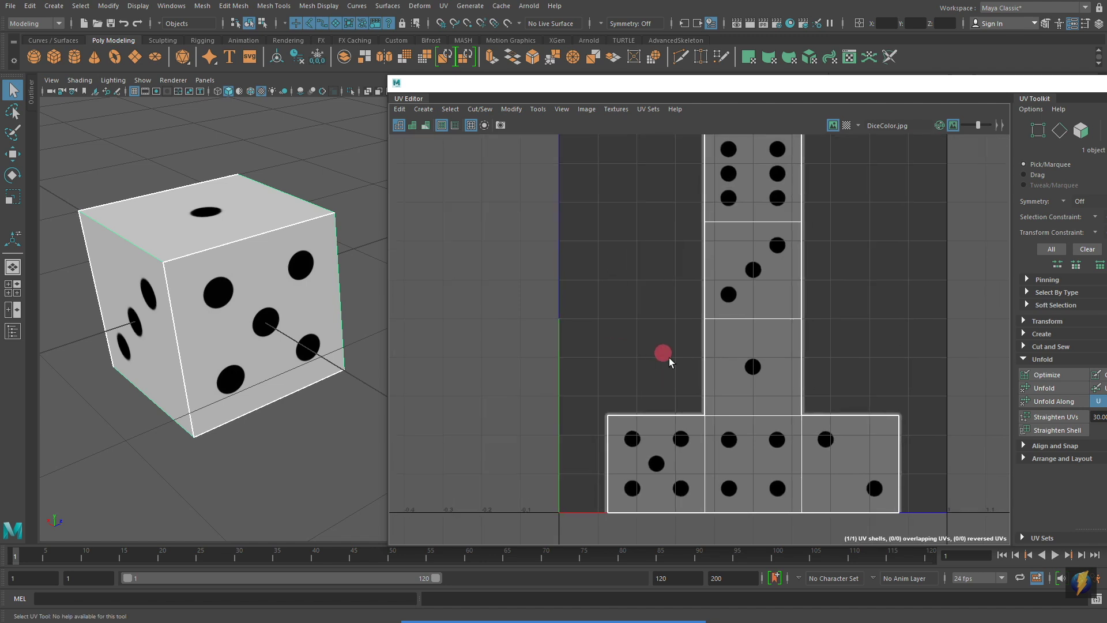
{"action": "middle_click_drag", "start_coordinate": [662, 354], "coordinate": [633, 366], "text": "alt"}
{"action": "right_click_drag", "start_coordinate": [633, 365], "coordinate": [687, 364], "text": "alt"}
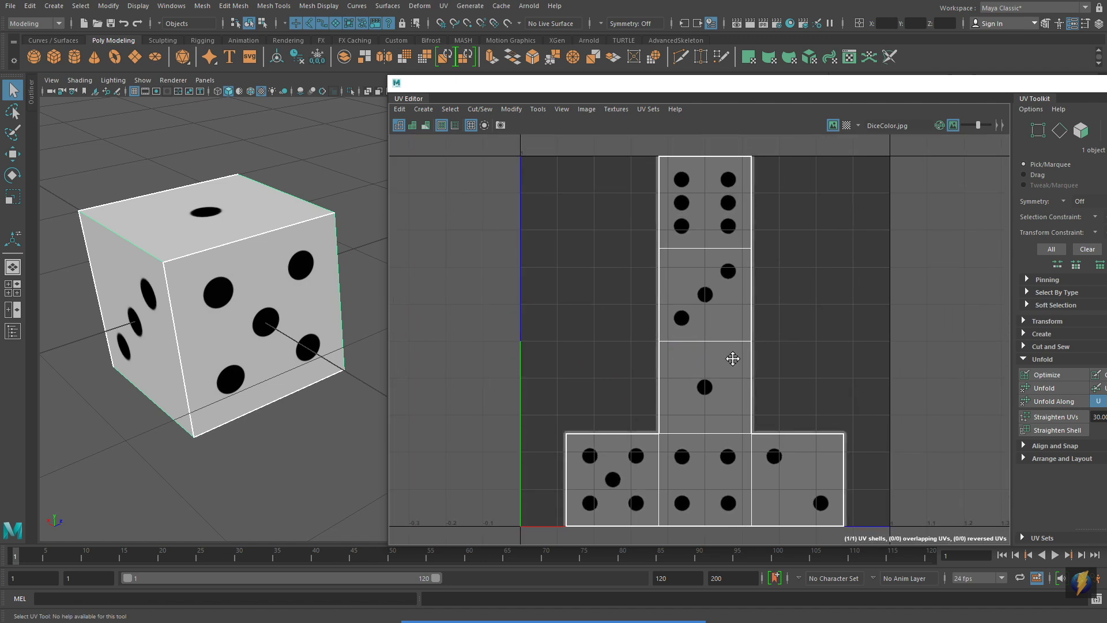
{"action": "middle_click_drag", "start_coordinate": [732, 358], "coordinate": [731, 362], "text": "alt"}
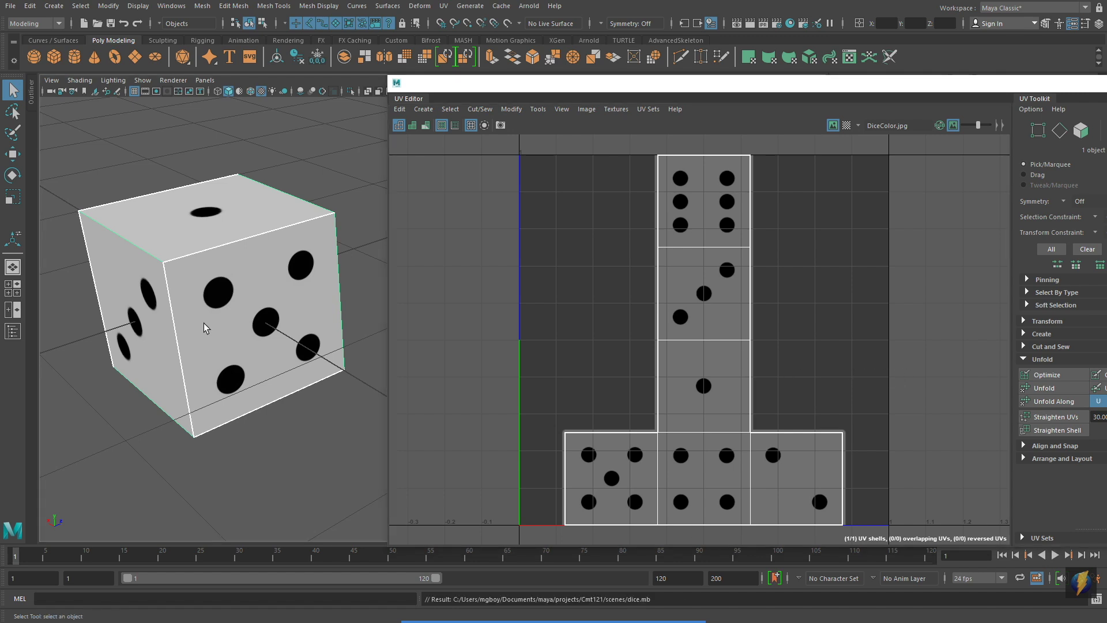
Test-move the cube's four top vertices upward, then undo the move
{"action": "right_click_drag", "start_coordinate": [206, 300], "coordinate": [141, 294]}
{"action": "scroll", "coordinate": [226, 352], "scroll_direction": "down", "scroll_amount": 4}
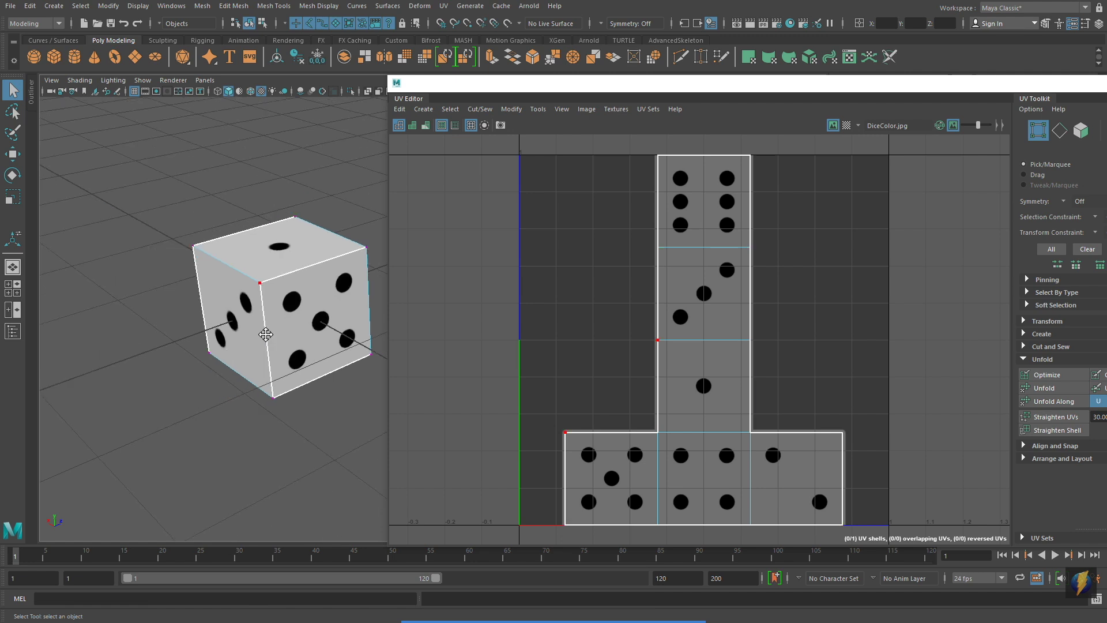
{"action": "left_click_drag", "start_coordinate": [265, 329], "coordinate": [196, 315], "text": "alt"}
{"action": "left_click_drag", "start_coordinate": [125, 215], "coordinate": [358, 316]}
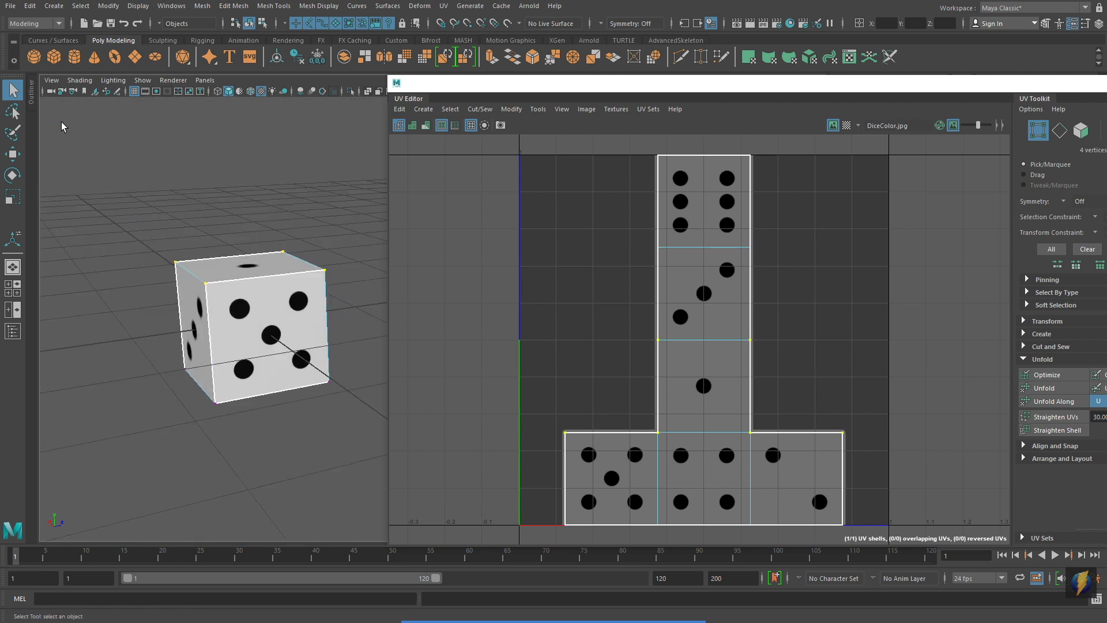
{"action": "left_click", "coordinate": [12, 154]}
{"action": "left_click_drag", "start_coordinate": [280, 215], "coordinate": [221, 149]}
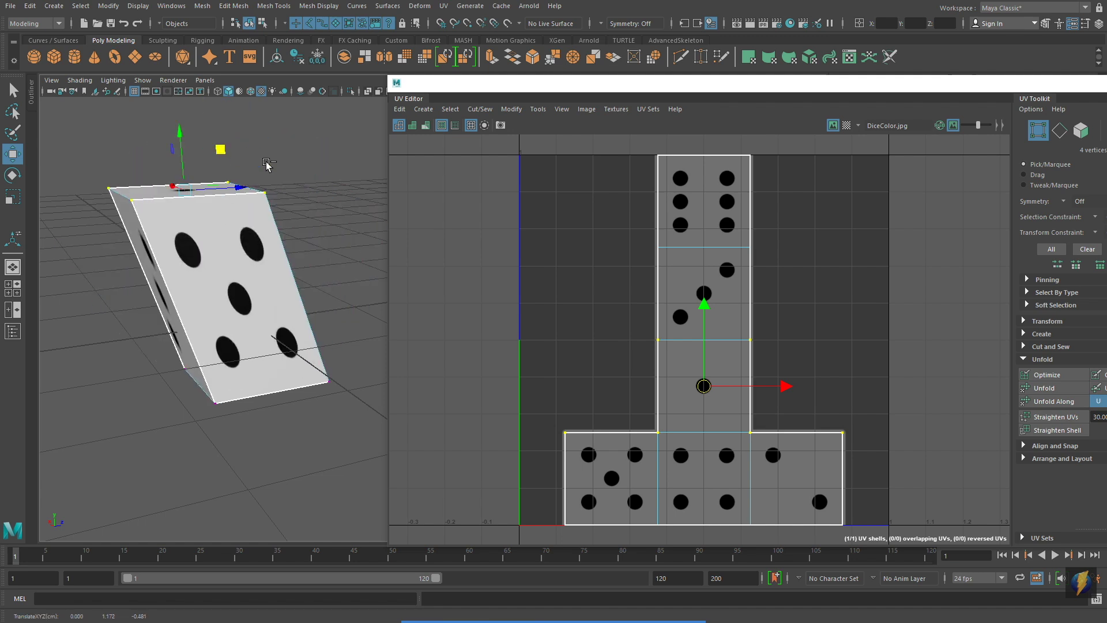
{"action": "key", "text": "ctrl+z"}
Test-raise a top edge of the cube along Y, then undo it
{"action": "left_click_drag", "start_coordinate": [319, 284], "coordinate": [236, 291], "text": "alt"}
{"action": "right_click_drag", "start_coordinate": [235, 290], "coordinate": [234, 257]}
{"action": "left_click", "coordinate": [254, 300]}
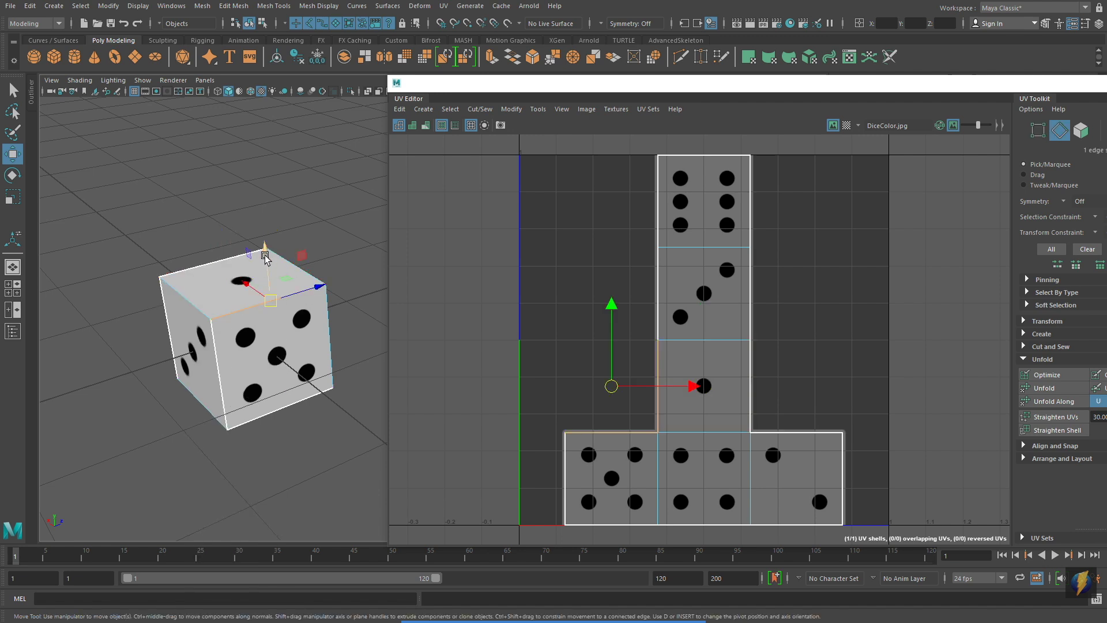
{"action": "left_click_drag", "start_coordinate": [267, 253], "coordinate": [232, 99]}
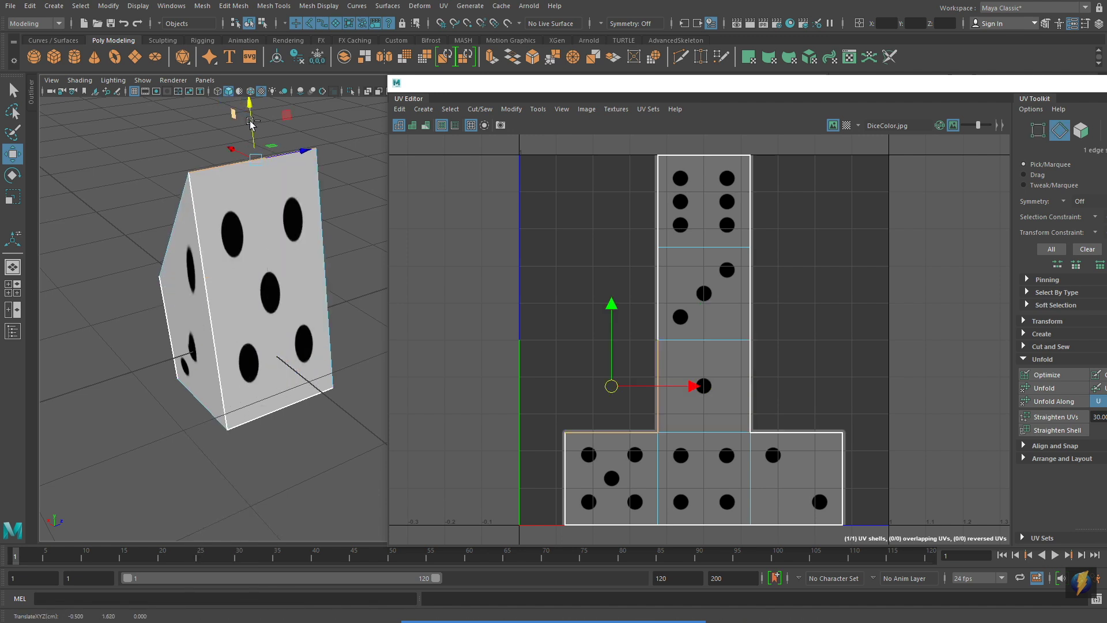
{"action": "key", "text": "ctrl+z"}
Test-scale the cube's top face outward in X and Z, then undo it
{"action": "left_click_drag", "start_coordinate": [273, 205], "coordinate": [280, 250], "text": "alt"}
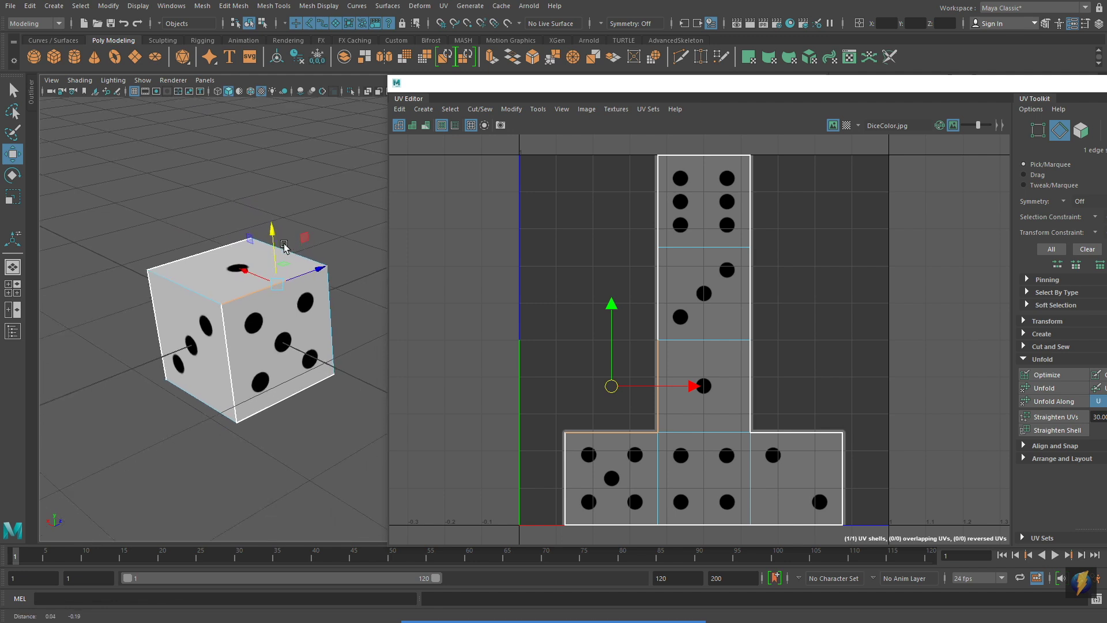
{"action": "right_click_drag", "start_coordinate": [219, 264], "coordinate": [225, 291]}
{"action": "left_click", "coordinate": [229, 286]}
{"action": "left_click", "coordinate": [250, 278]}
{"action": "key", "text": "r"}
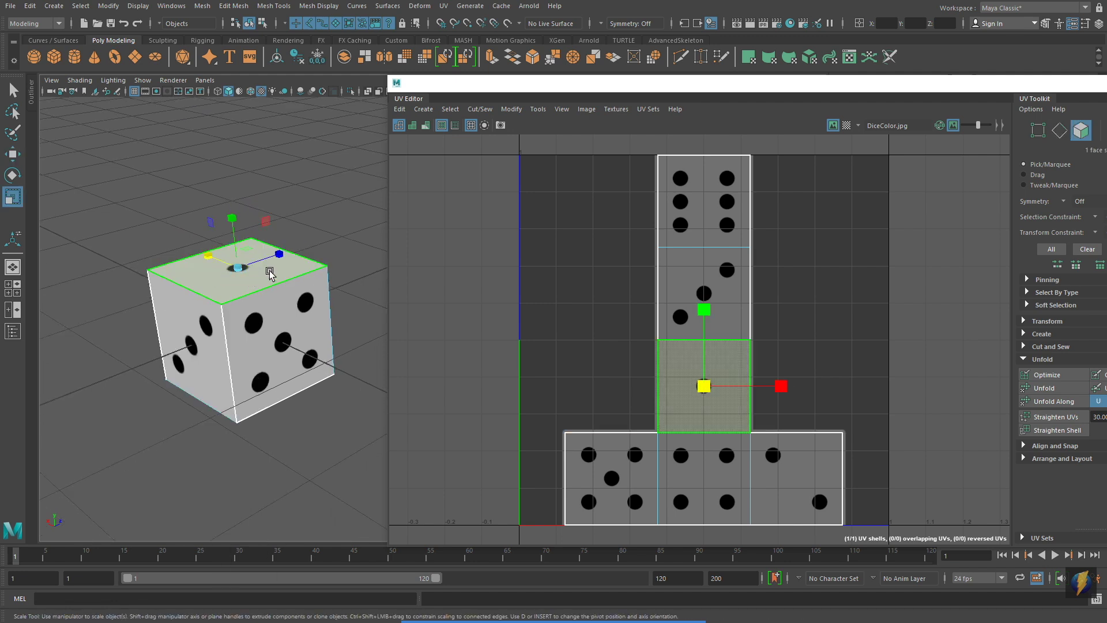
{"action": "left_click_drag", "start_coordinate": [239, 266], "coordinate": [141, 257]}
{"action": "key", "text": "ctrl+z"}
{"action": "key", "text": "ctrl+z"}
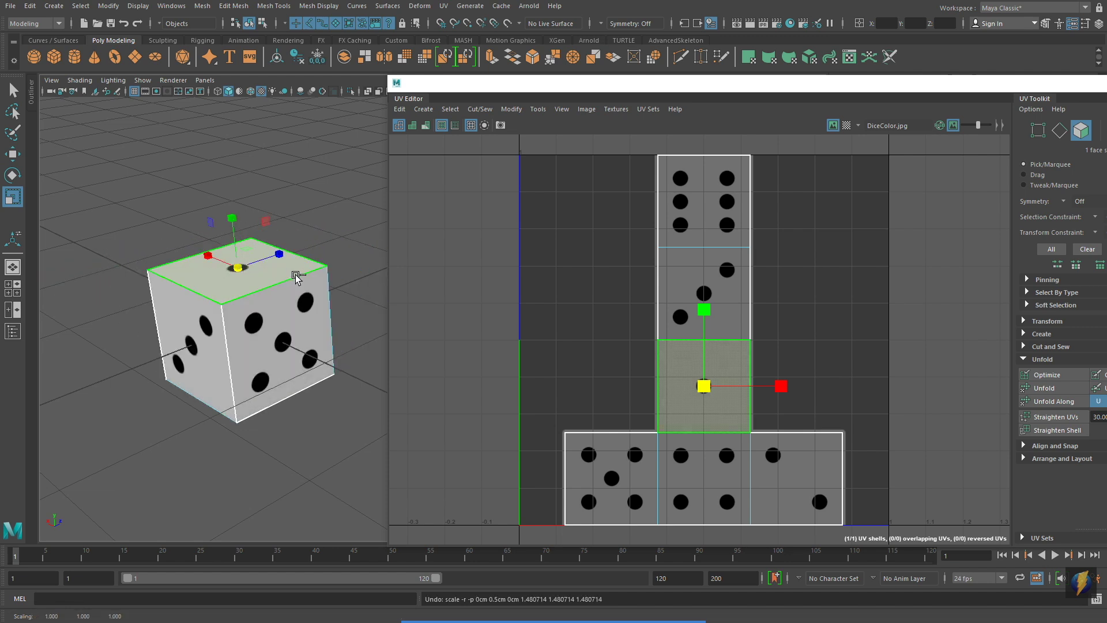
Select all the cube's UVs, test-move the shell and undo, then shift the UV Editor left
{"action": "left_click_drag", "start_coordinate": [197, 335], "coordinate": [291, 322], "text": "alt"}
{"action": "middle_click_drag", "start_coordinate": [291, 322], "coordinate": [292, 309], "text": "alt"}
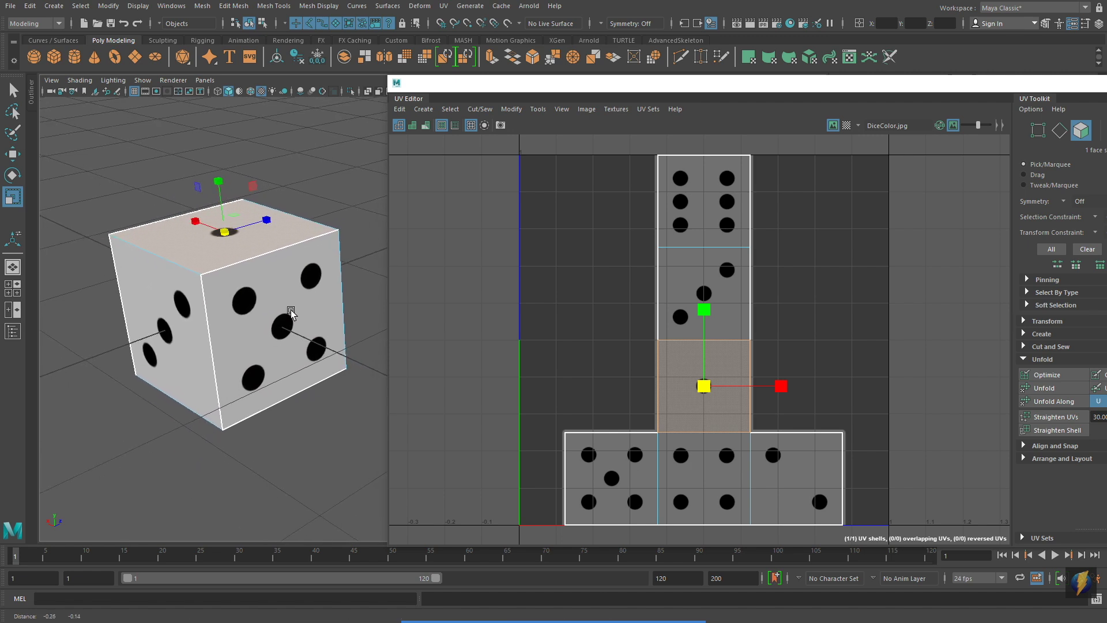
{"action": "left_click", "coordinate": [261, 306]}
{"action": "right_click_drag", "start_coordinate": [241, 283], "coordinate": [327, 279]}
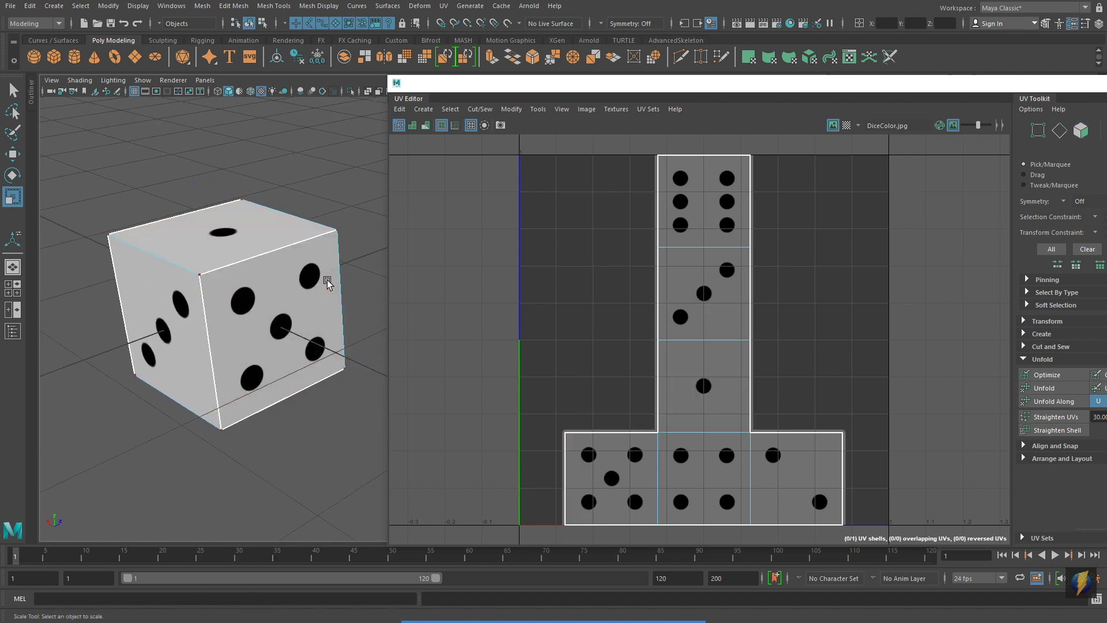
{"action": "left_click_drag", "start_coordinate": [68, 160], "coordinate": [363, 440]}
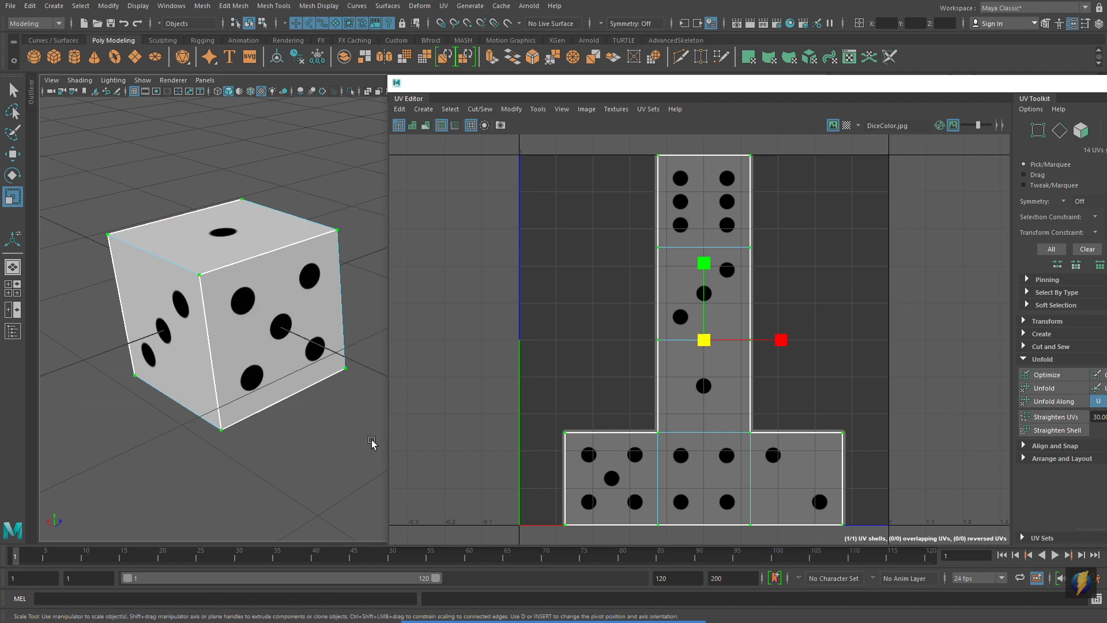
{"action": "key", "text": "w"}
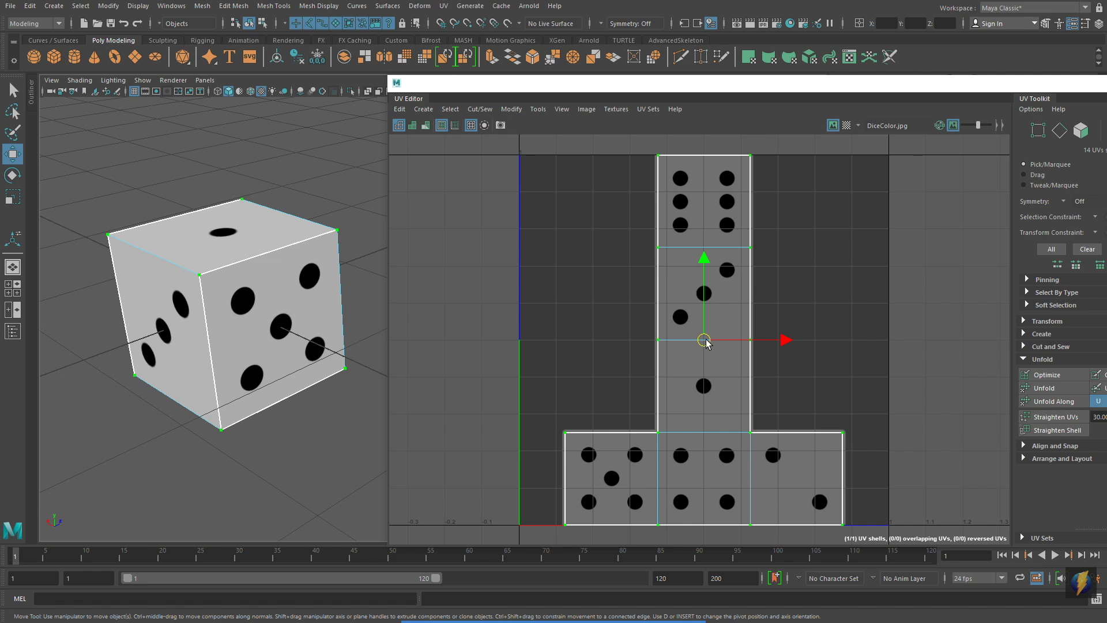
{"action": "left_click_drag", "start_coordinate": [704, 340], "coordinate": [735, 375]}
{"action": "key", "text": "ctrl+z"}
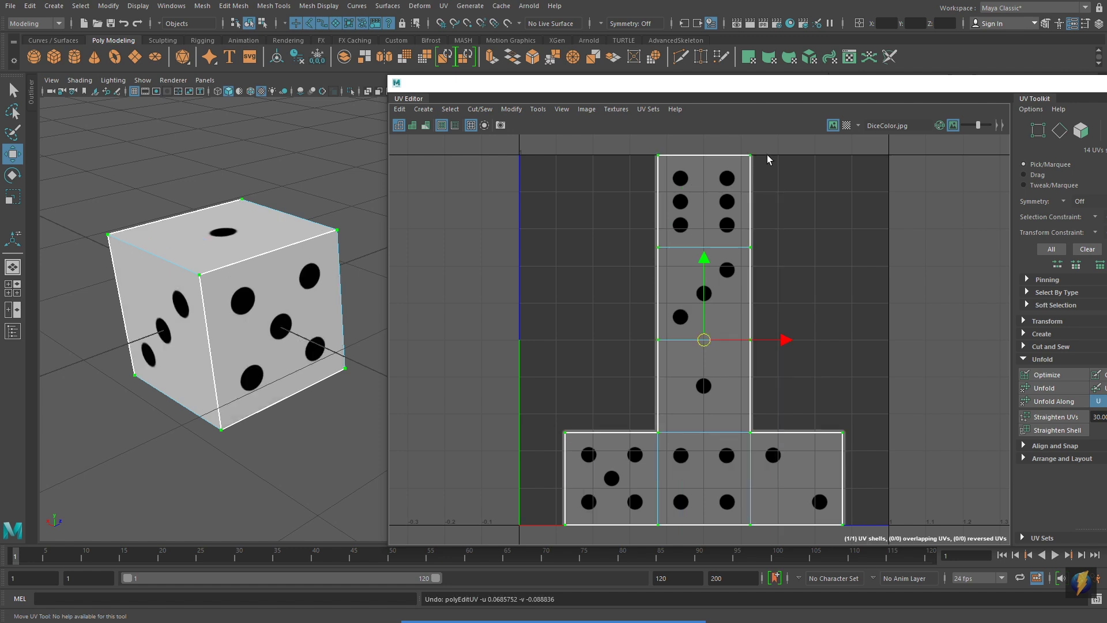
{"action": "left_click_drag", "start_coordinate": [792, 86], "coordinate": [698, 91]}
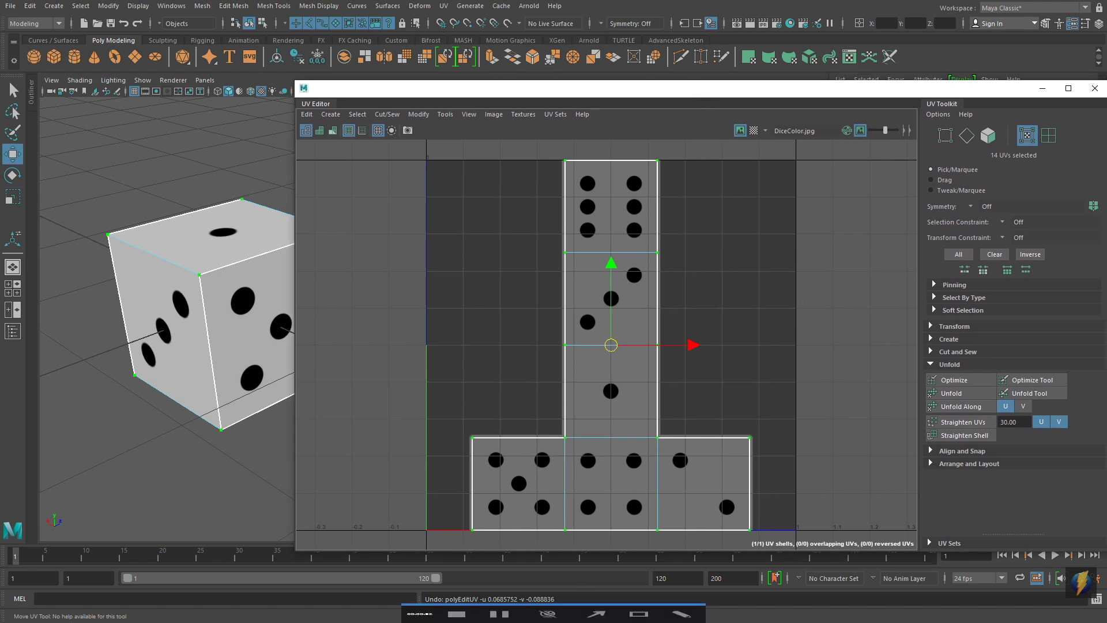
{"action": "left_click", "coordinate": [597, 613]}
{"action": "mouse_move", "coordinate": [861, 325]}
{"action": "left_mouse_down"}
{"action": "mouse_move", "coordinate": [935, 152]}
{"action": "mouse_move", "coordinate": [949, 166]}
{"action": "mouse_move", "coordinate": [1027, 146]}
{"action": "mouse_move", "coordinate": [939, 170]}
{"action": "mouse_move", "coordinate": [937, 160]}
{"action": "left_mouse_up"}
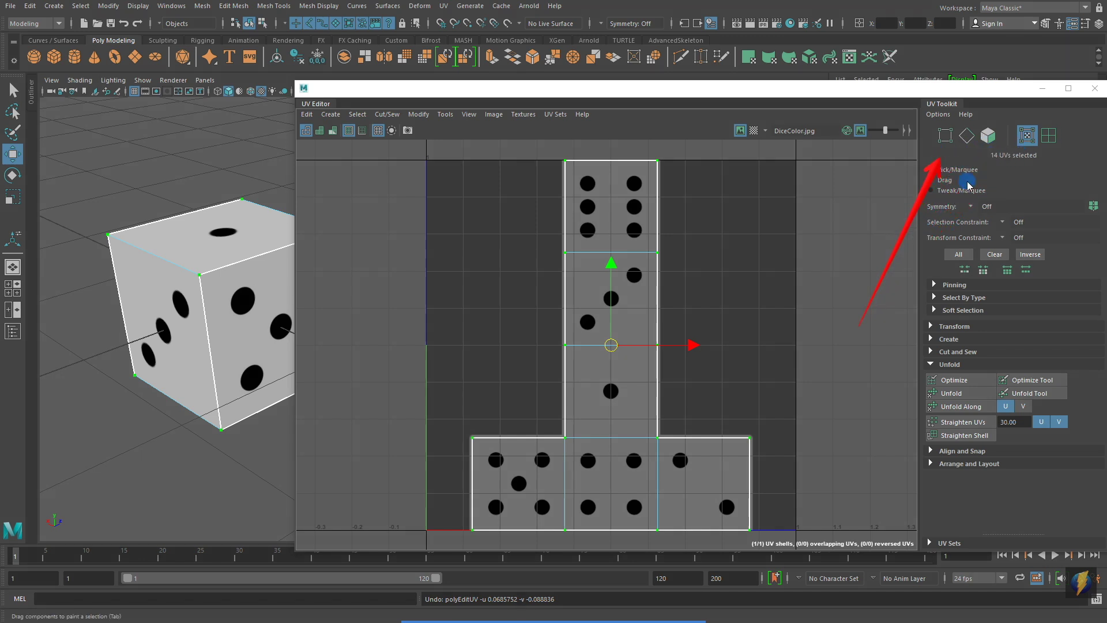
{"action": "left_click", "coordinate": [947, 137]}
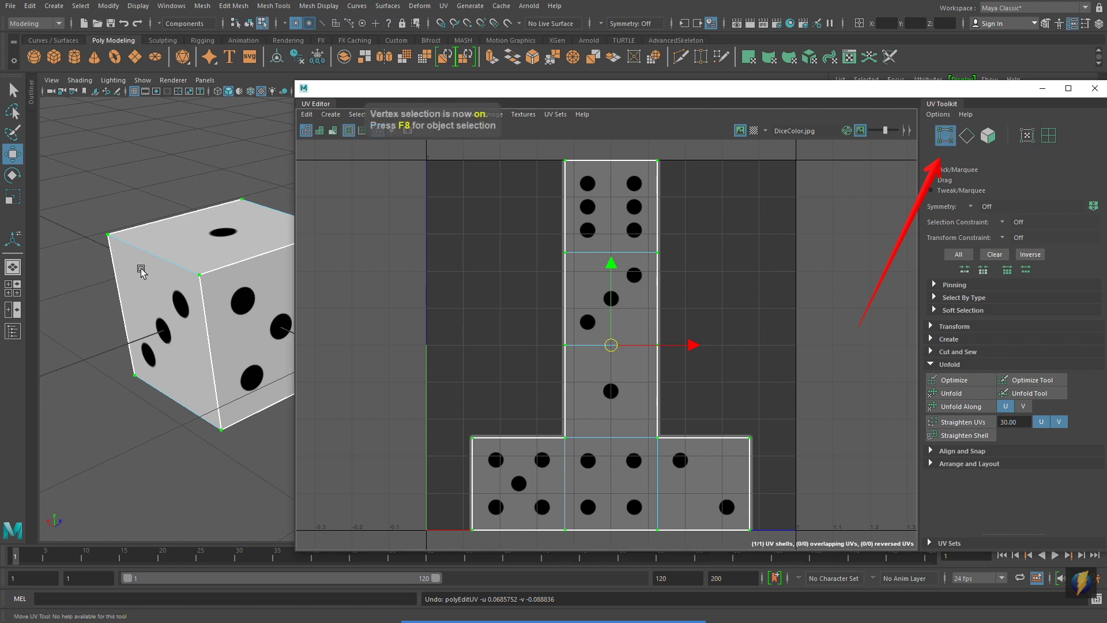
{"action": "left_click", "coordinate": [108, 234]}
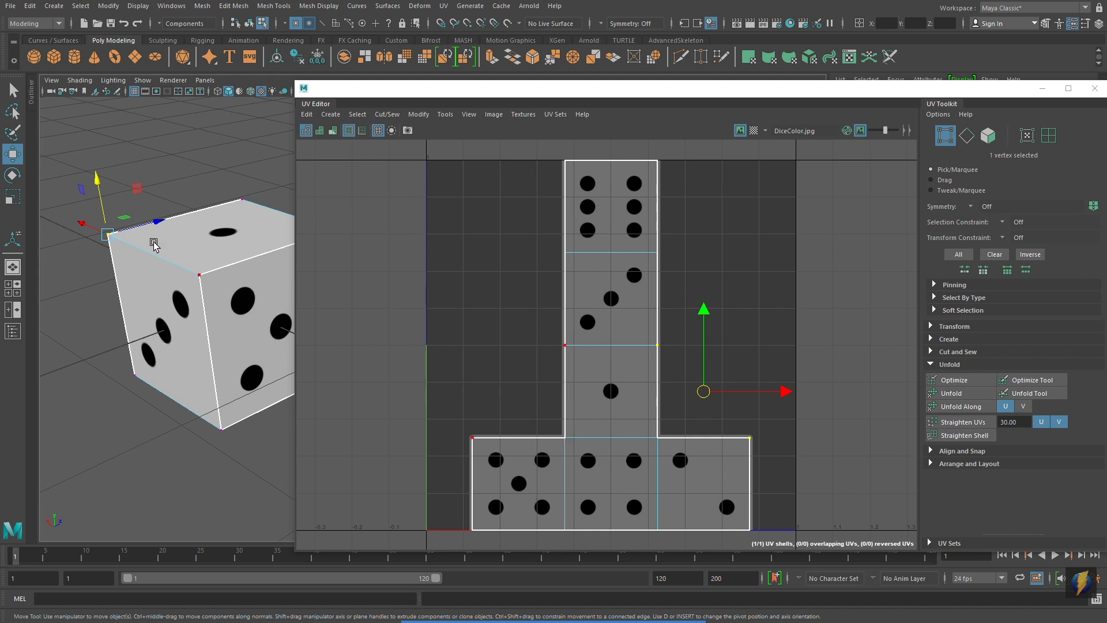
{"action": "mouse_move", "coordinate": [137, 189]}
{"action": "left_mouse_down"}
{"action": "mouse_move", "coordinate": [147, 175]}
{"action": "mouse_move", "coordinate": [124, 179]}
{"action": "left_mouse_up"}
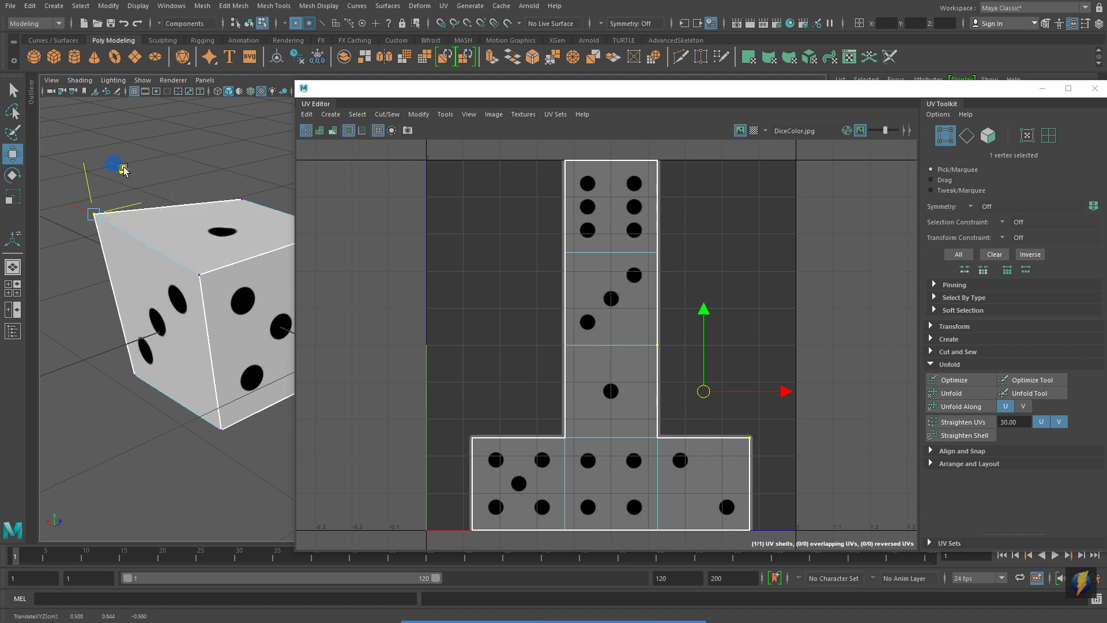
{"action": "key", "text": "ctrl+z"}
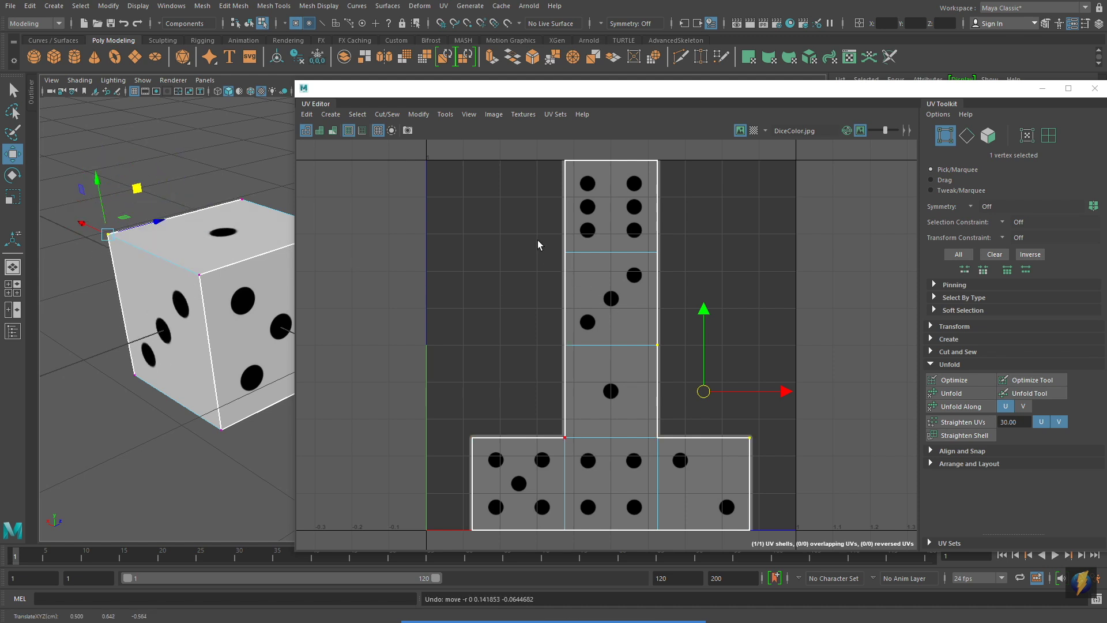
{"action": "left_click", "coordinate": [570, 254]}
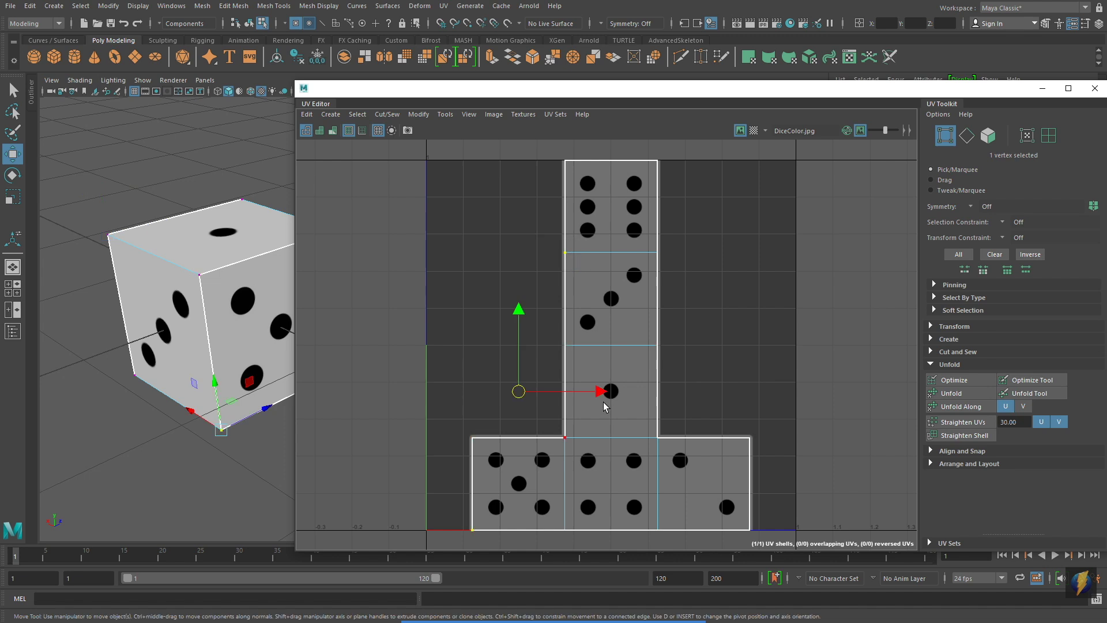
{"action": "left_click", "coordinate": [199, 276]}
{"action": "left_click_drag", "start_coordinate": [526, 388], "coordinate": [536, 388]}
{"action": "key", "text": "ctrl+z"}
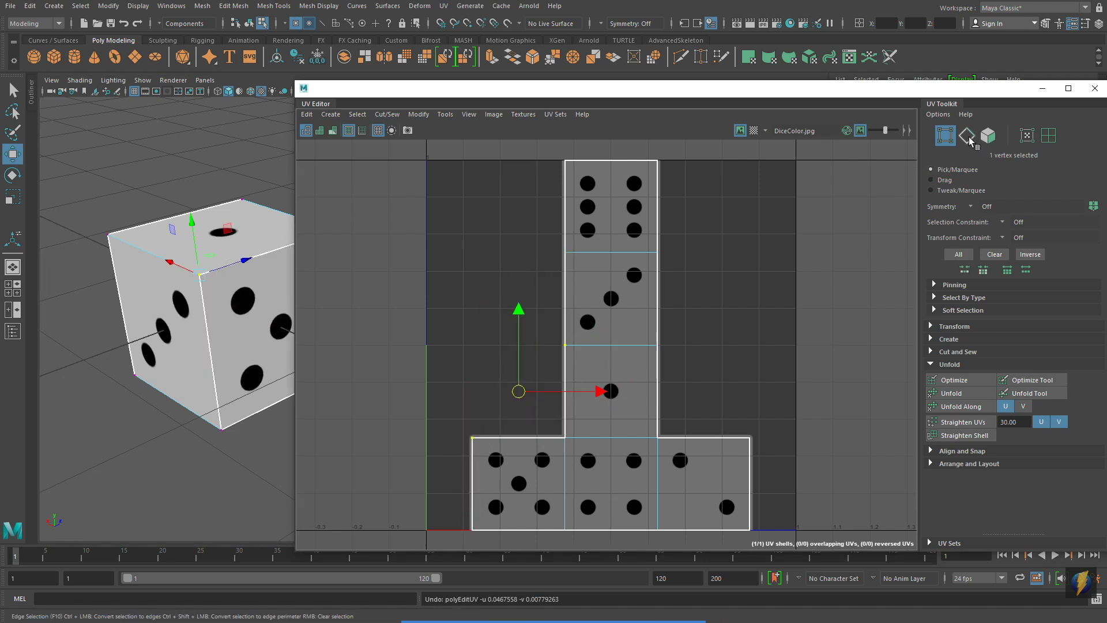
{"action": "left_click", "coordinate": [1027, 135]}
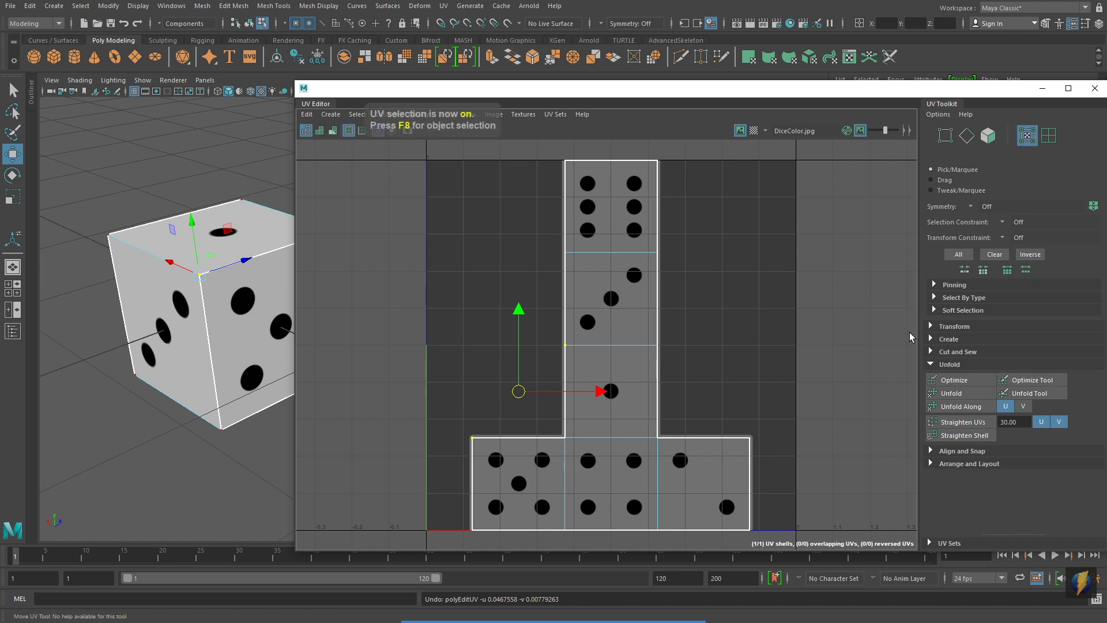
{"action": "left_click_drag", "start_coordinate": [553, 242], "coordinate": [572, 273]}
{"action": "key", "text": "ctrl+z"}
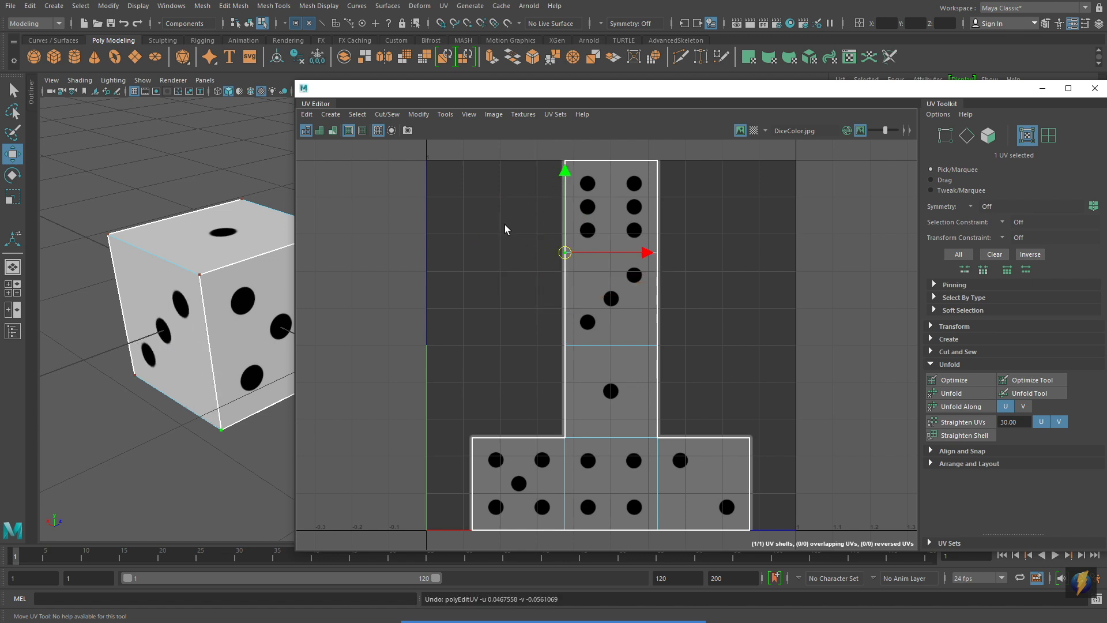
{"action": "left_click_drag", "start_coordinate": [505, 229], "coordinate": [753, 378]}
{"action": "mouse_move", "coordinate": [610, 299]}
{"action": "left_mouse_down"}
{"action": "mouse_move", "coordinate": [650, 306]}
{"action": "mouse_move", "coordinate": [659, 292]}
{"action": "mouse_move", "coordinate": [622, 288]}
{"action": "left_mouse_up"}
{"action": "key", "text": "ctrl+z"}
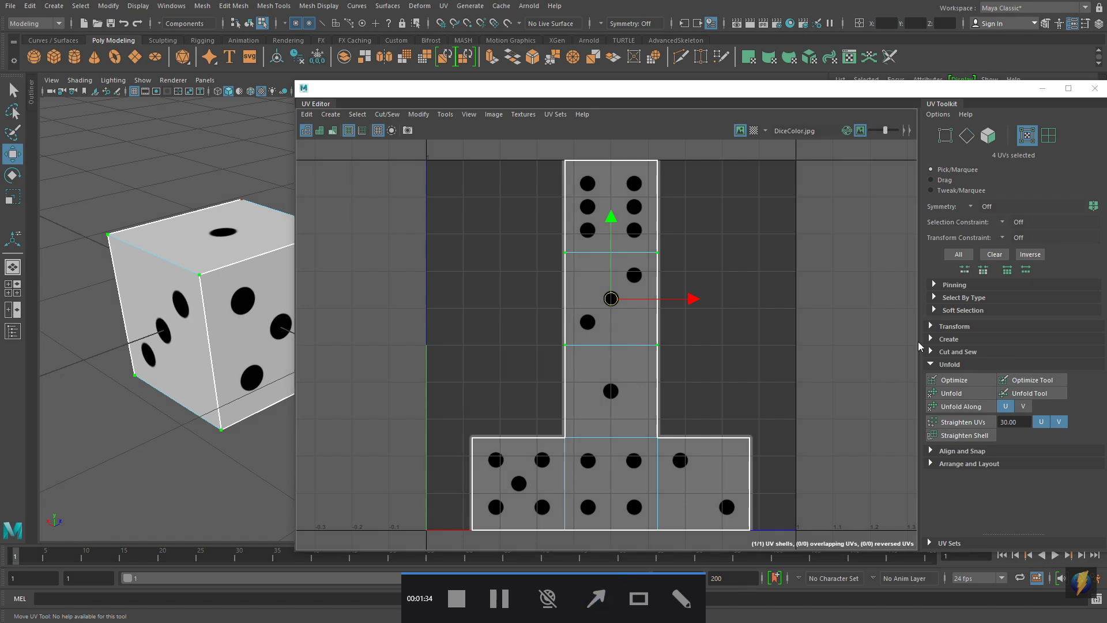
{"action": "left_click_drag", "start_coordinate": [1023, 360], "coordinate": [1048, 153]}
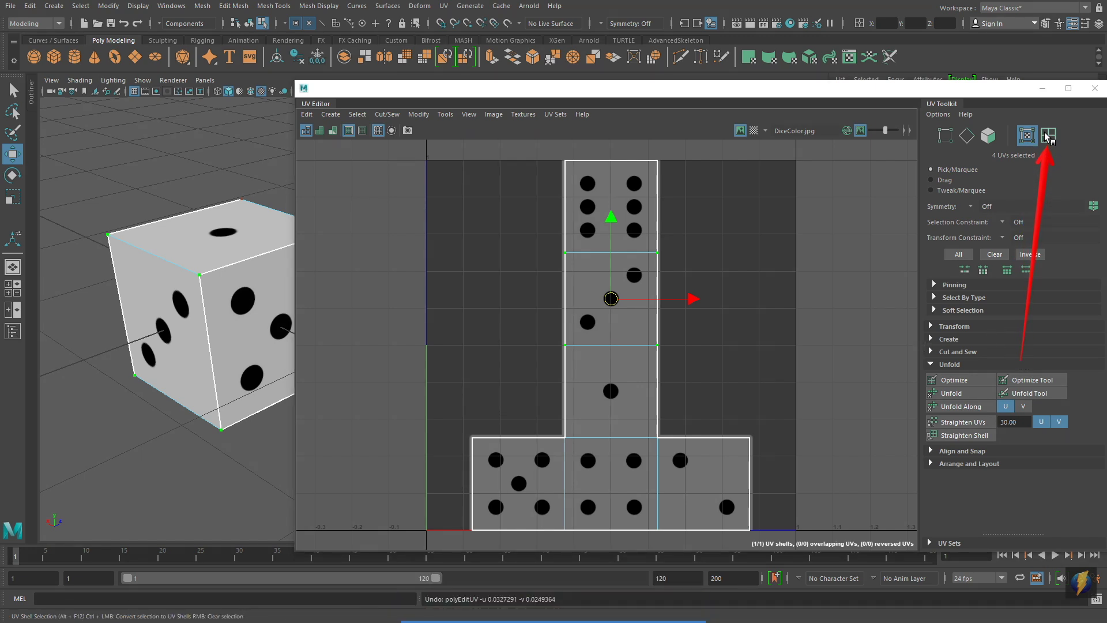
Select the whole UV shell, test-move it and undo, then shift the UV Editor right
{"action": "left_click", "coordinate": [1049, 135]}
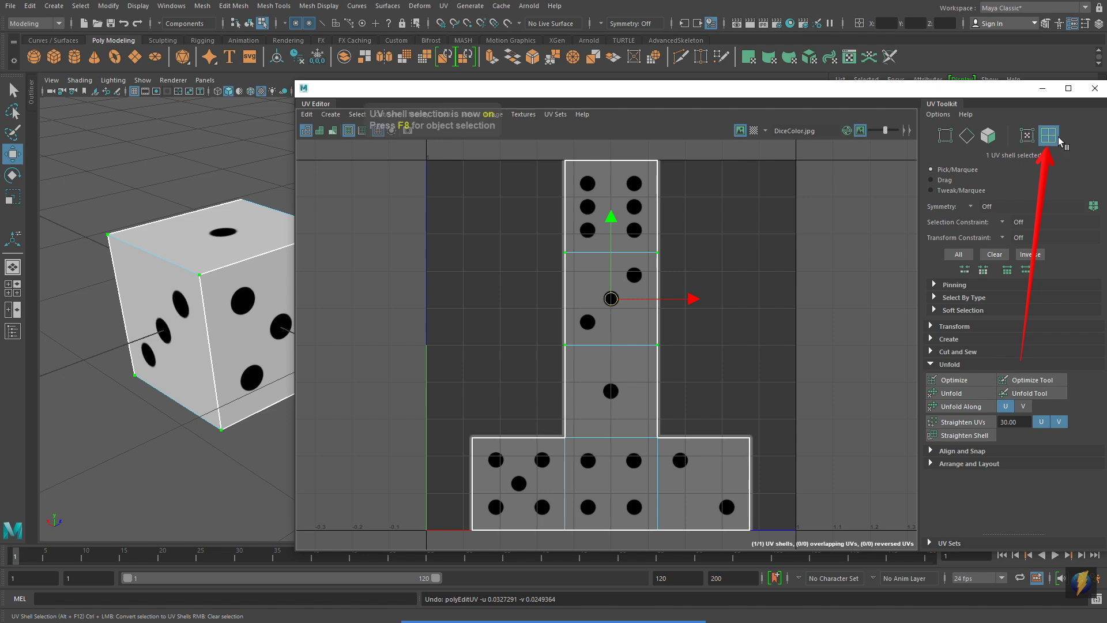
{"action": "left_click", "coordinate": [613, 376]}
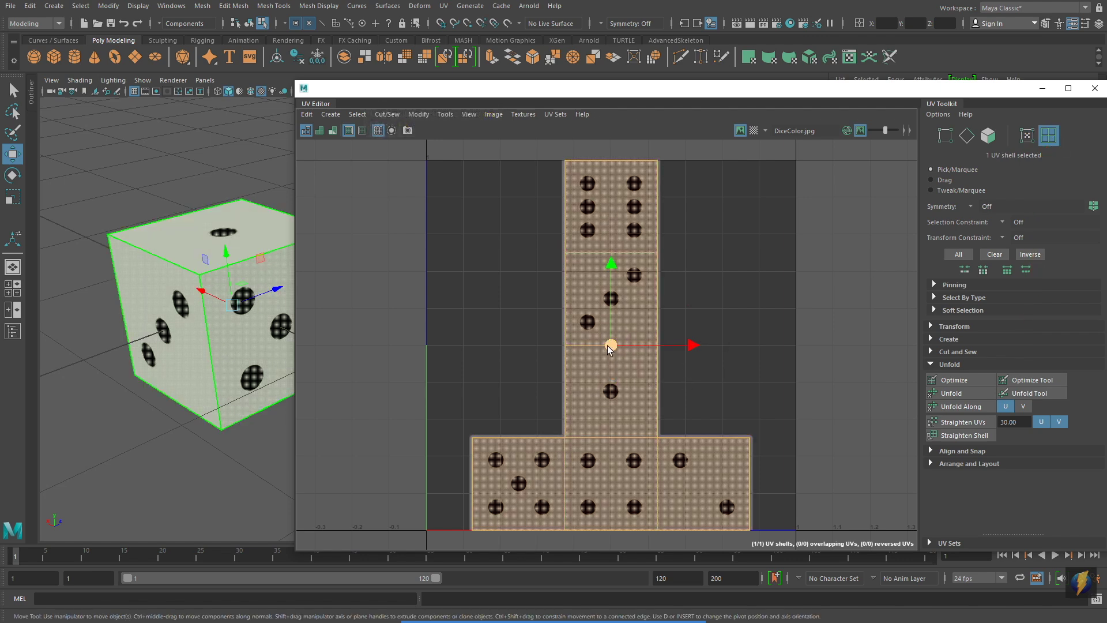
{"action": "left_click_drag", "start_coordinate": [608, 345], "coordinate": [572, 333]}
{"action": "key", "text": "ctrl+z"}
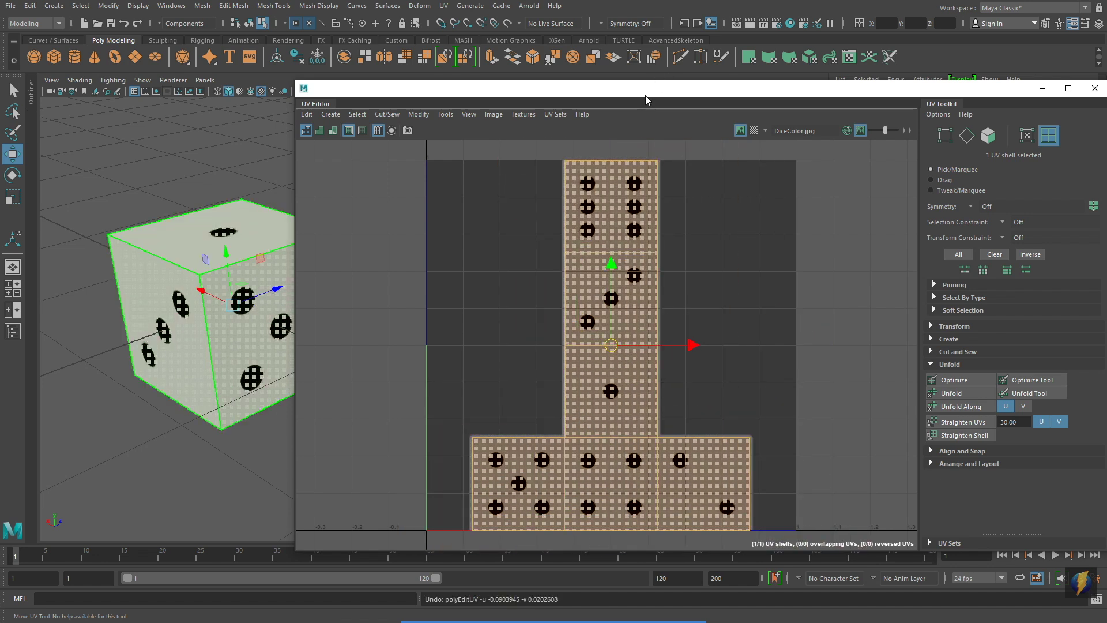
{"action": "left_click_drag", "start_coordinate": [646, 95], "coordinate": [750, 99]}
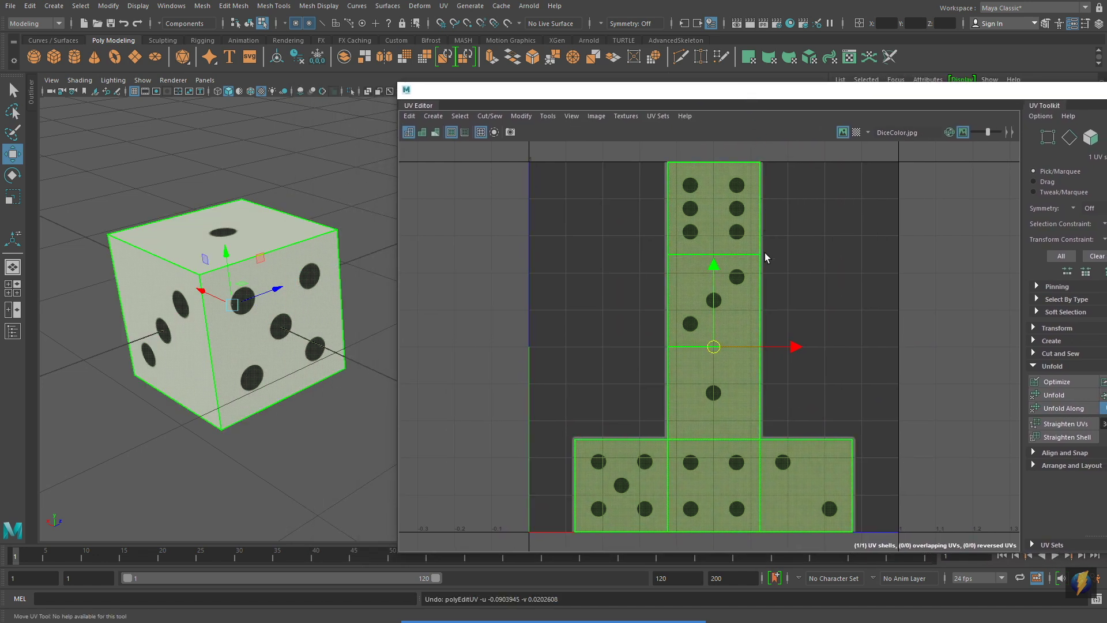
Test-scale the UV shell smaller and larger, undo back to 0–1 space, and reposition the window
{"action": "key", "text": "r"}
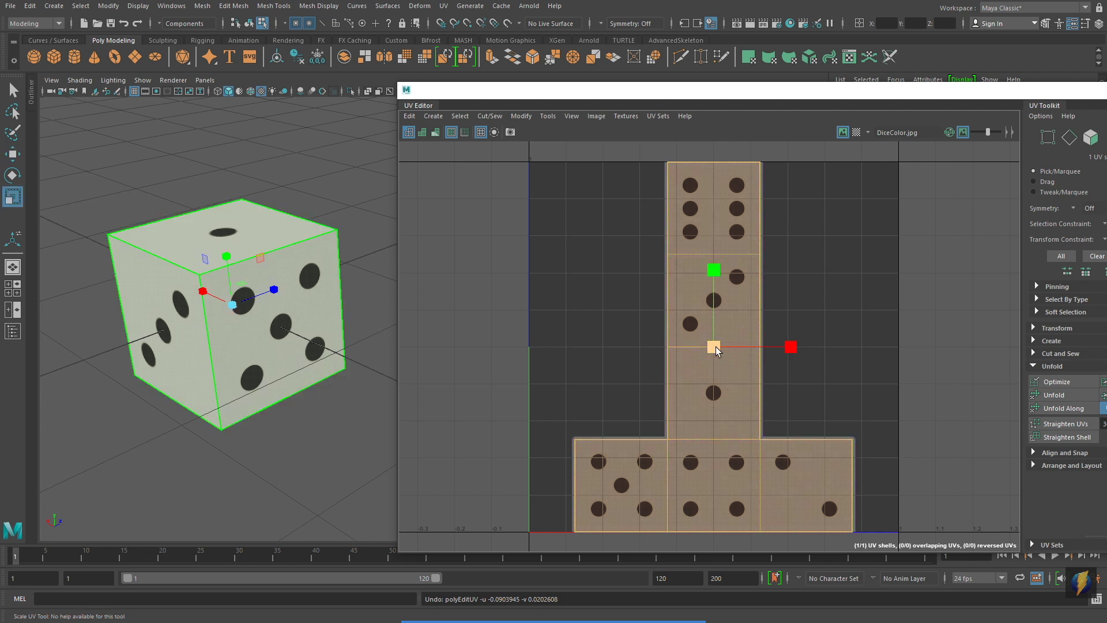
{"action": "left_click_drag", "start_coordinate": [713, 348], "coordinate": [1106, 369]}
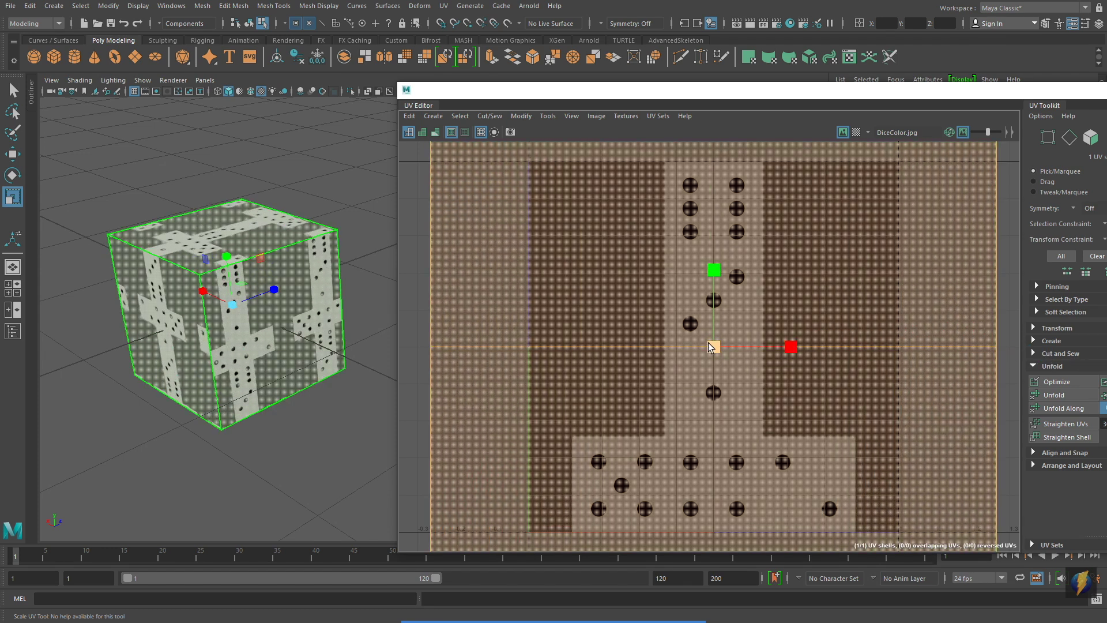
{"action": "left_click_drag", "start_coordinate": [712, 346], "coordinate": [642, 367]}
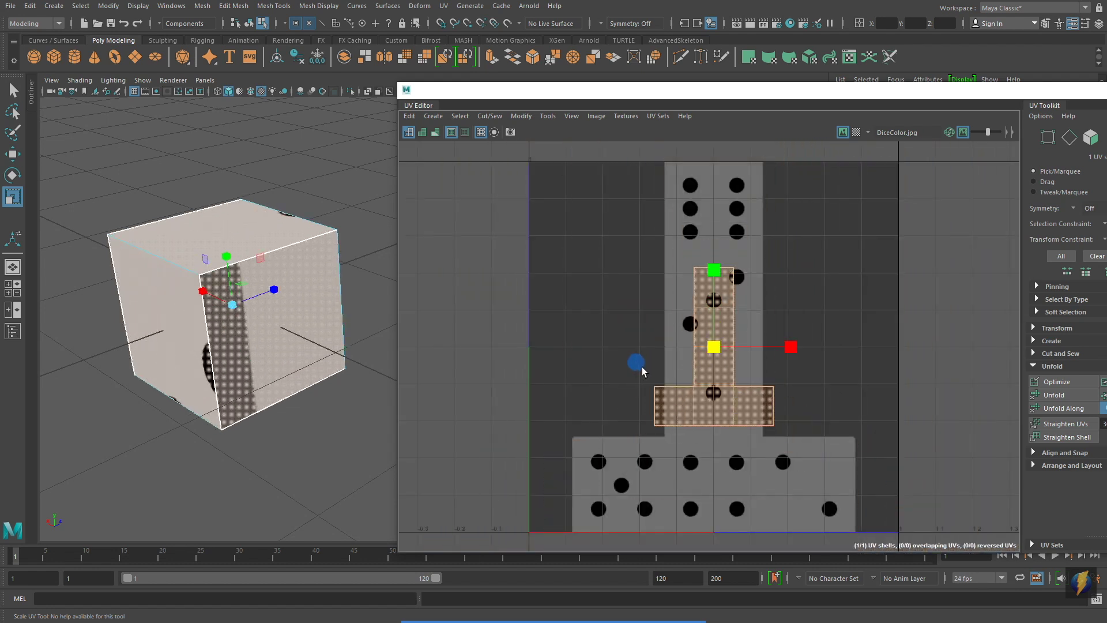
{"action": "key", "text": "ctrl+z"}
{"action": "key", "text": "ctrl+z"}
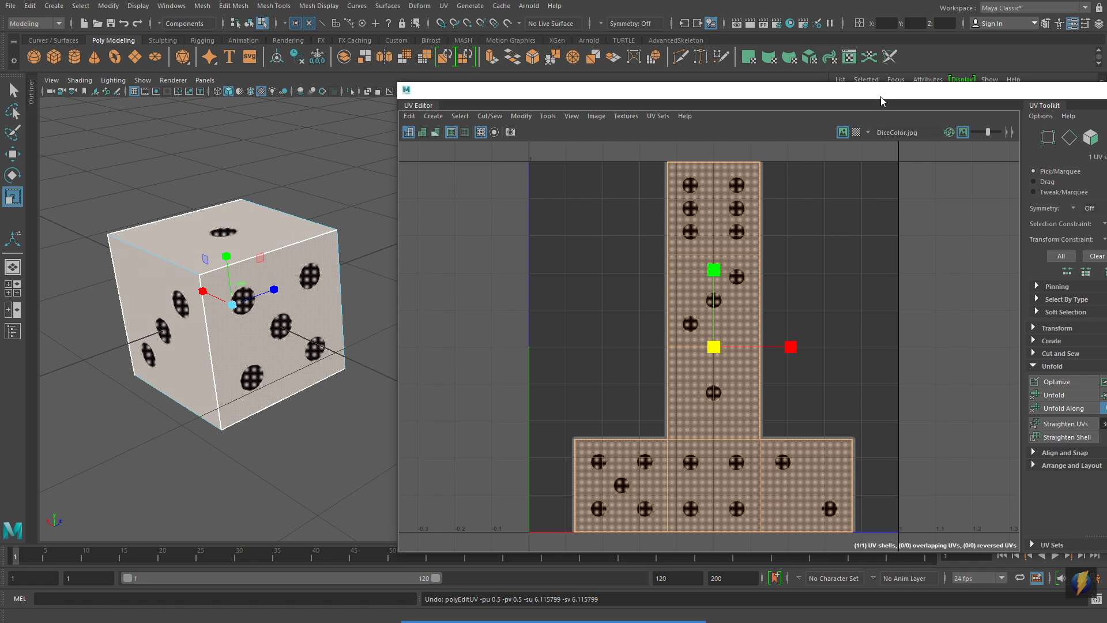
{"action": "left_click_drag", "start_coordinate": [883, 94], "coordinate": [678, 150]}
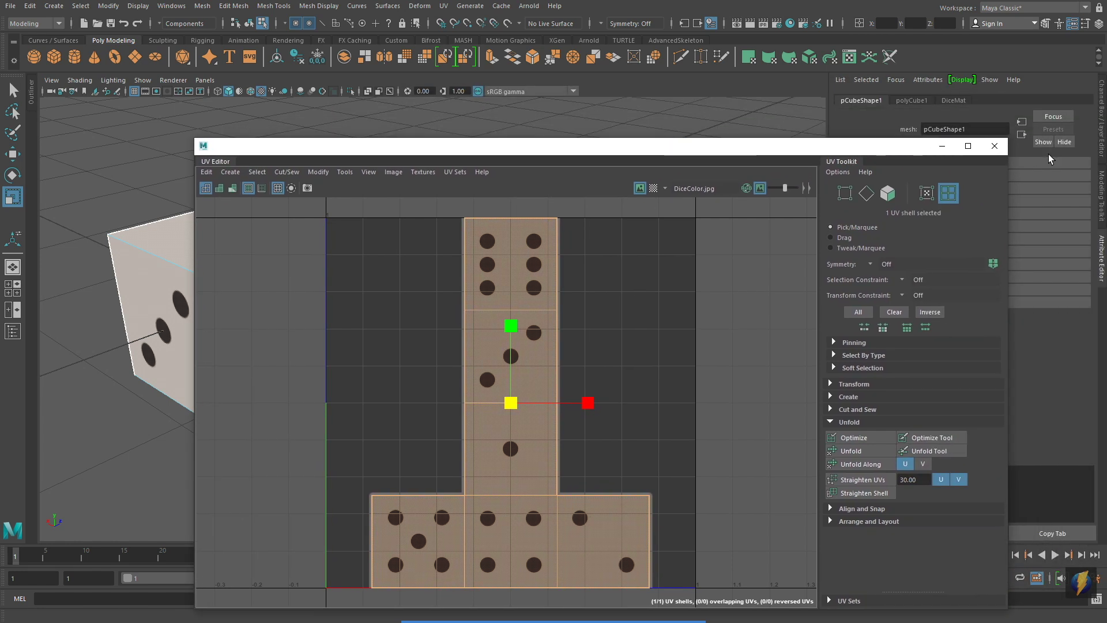
Close the UV Editor, frame the die, and reselect it in Object Mode with the Modeling Toolkit shown
{"action": "left_click", "coordinate": [995, 147]}
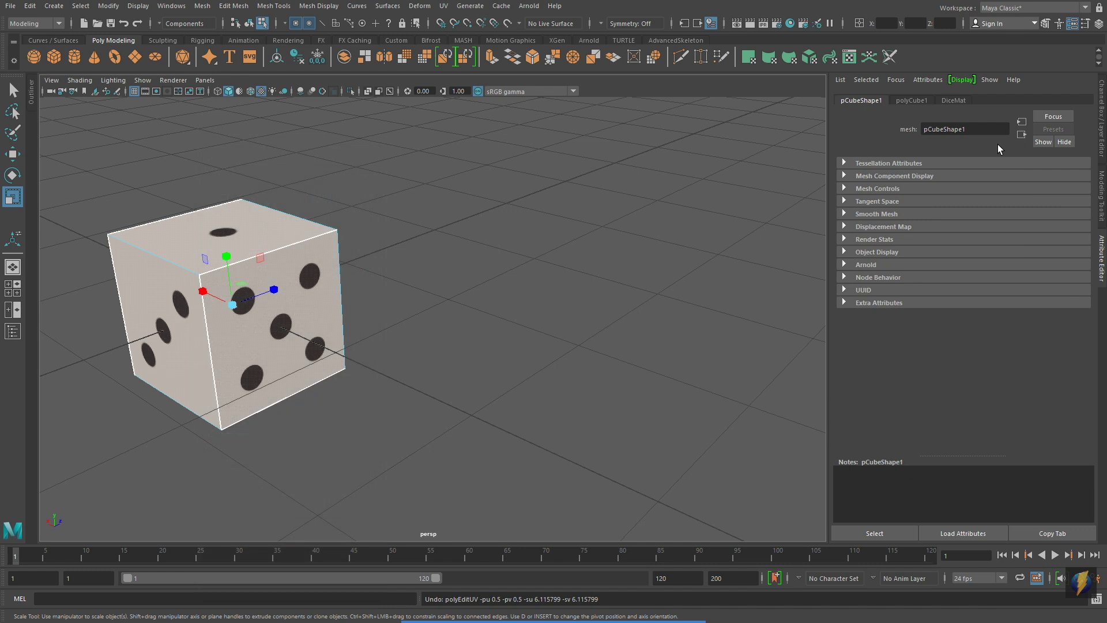
{"action": "key", "text": "f"}
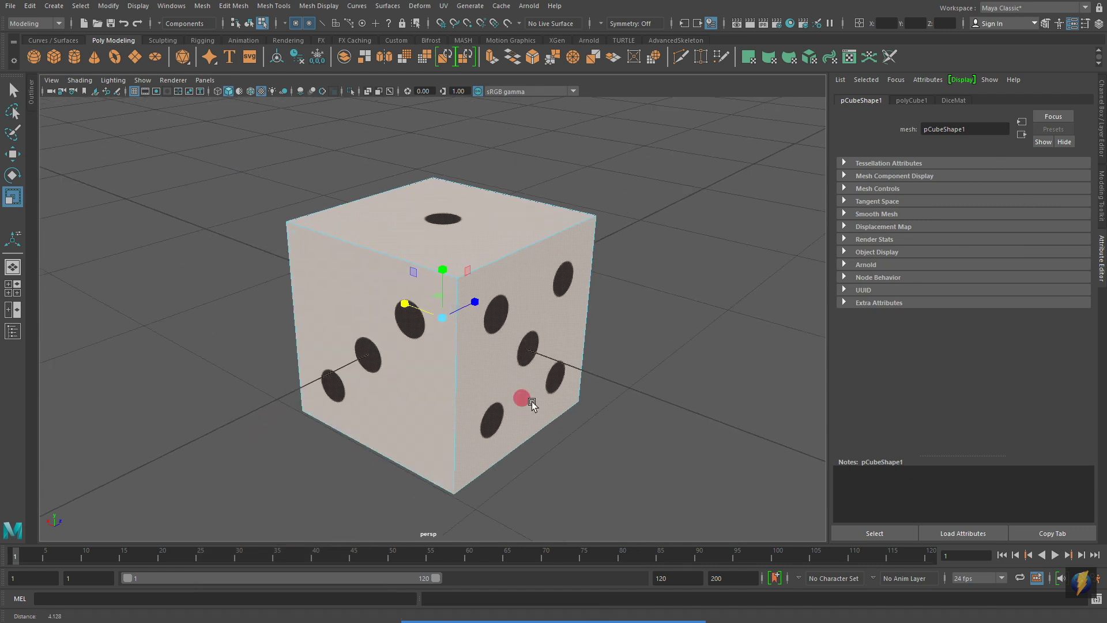
{"action": "left_click", "coordinate": [563, 423]}
{"action": "right_click_drag", "start_coordinate": [543, 293], "coordinate": [583, 283]}
{"action": "left_click", "coordinate": [640, 314]}
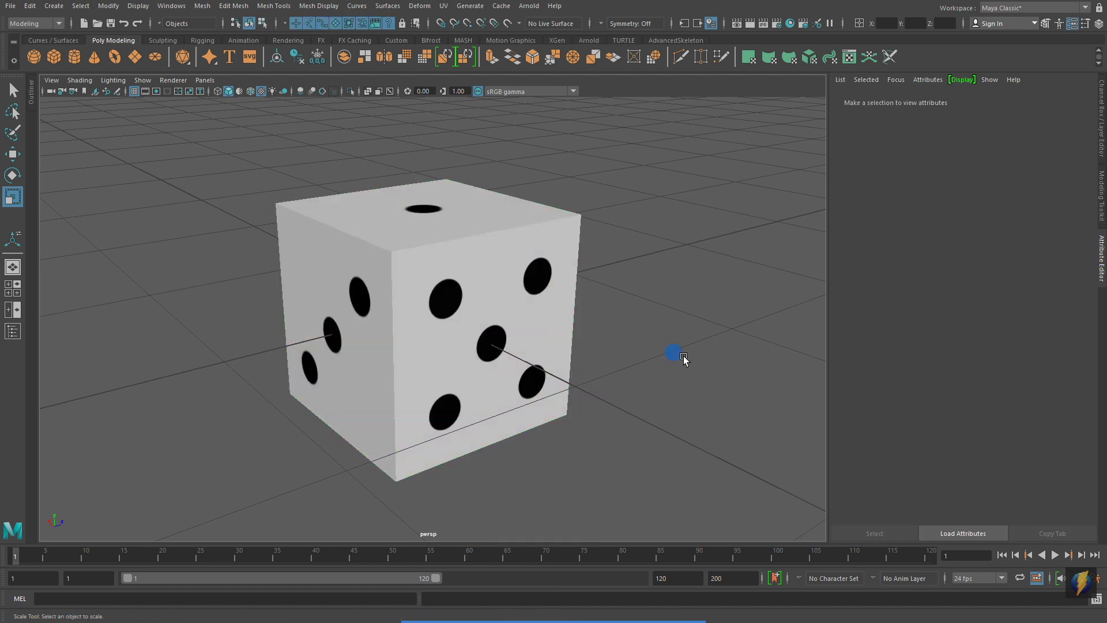
{"action": "mouse_move", "coordinate": [684, 357]}
{"action": "left_mouse_down", "text": "alt"}
{"action": "mouse_move", "coordinate": [396, 383]}
{"action": "mouse_move", "coordinate": [522, 385]}
{"action": "mouse_move", "coordinate": [514, 381]}
{"action": "left_mouse_up", "text": "alt"}
{"action": "right_click_drag", "start_coordinate": [455, 398], "coordinate": [461, 391], "text": "alt"}
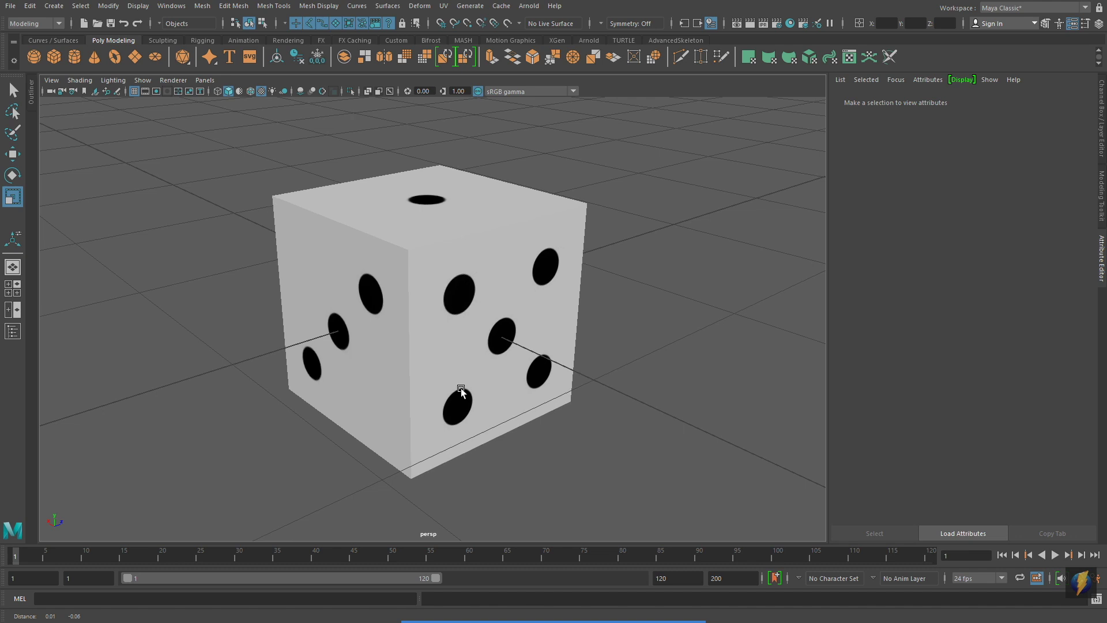
{"action": "left_click", "coordinate": [421, 379]}
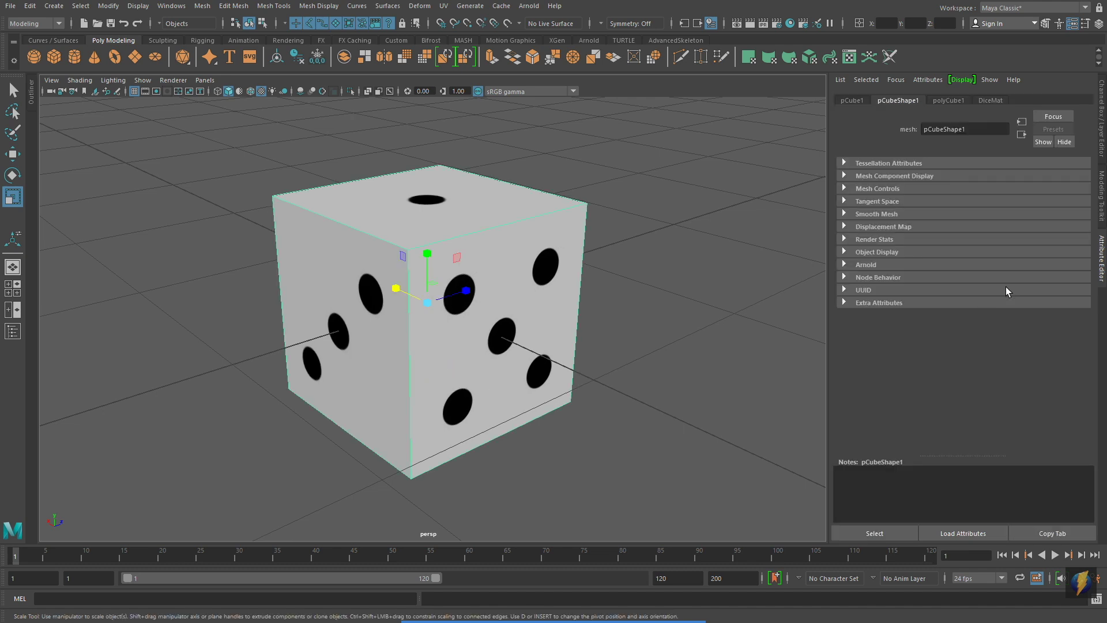
{"action": "left_click", "coordinate": [1102, 214]}
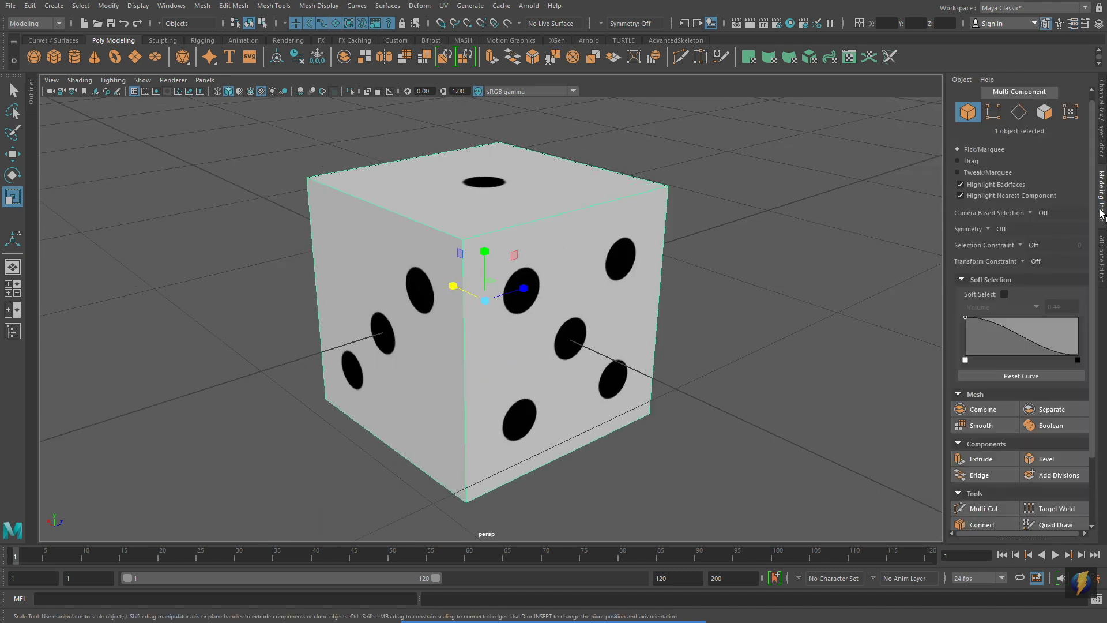
Bevel all the die's edges and drag the polyBevel1 Fraction down to 0.08
{"action": "left_click", "coordinate": [1045, 460]}
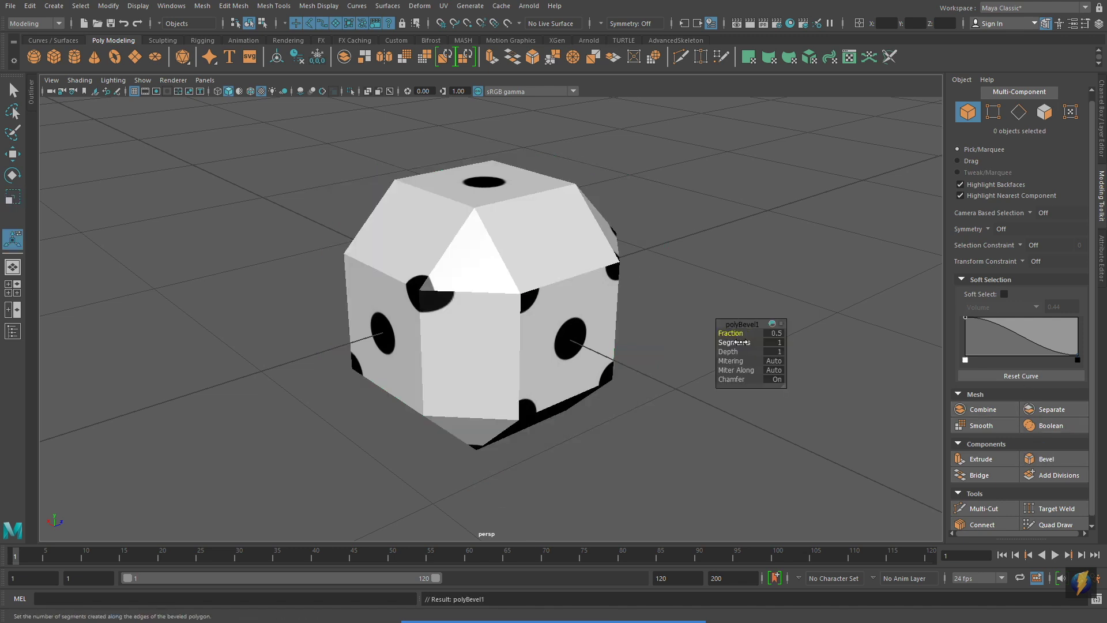
{"action": "left_click_drag", "start_coordinate": [734, 333], "coordinate": [645, 280]}
{"action": "left_click", "coordinate": [532, 330]}
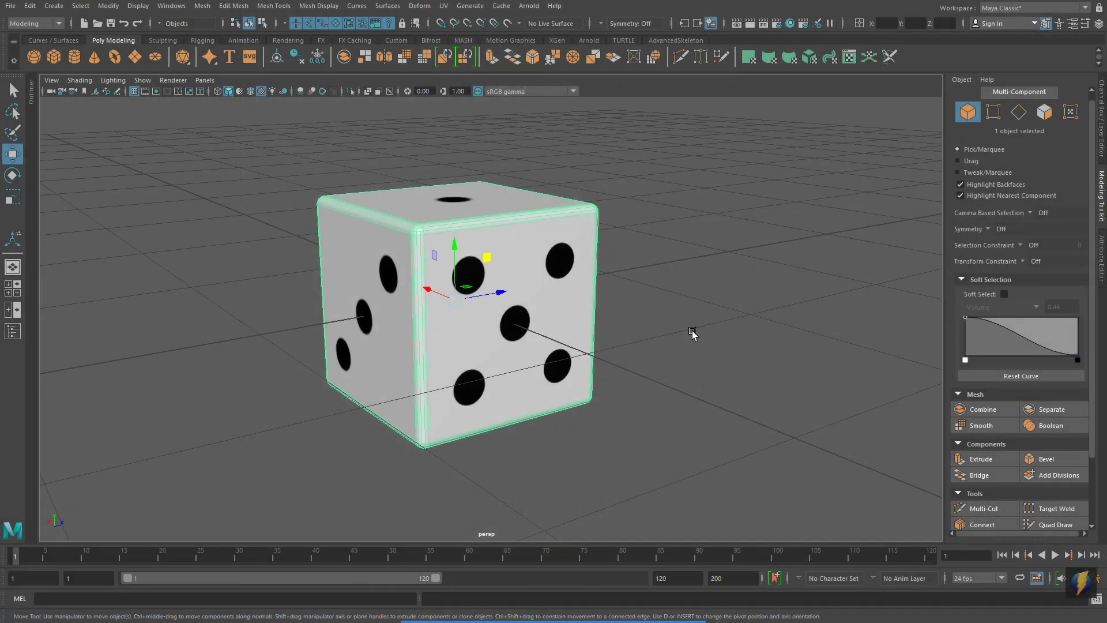
Select the DiceMat swatch in the Hypershade and minimize it to reveal DiceMat's attributes
{"action": "left_click_drag", "start_coordinate": [605, 327], "coordinate": [617, 326], "text": "alt"}
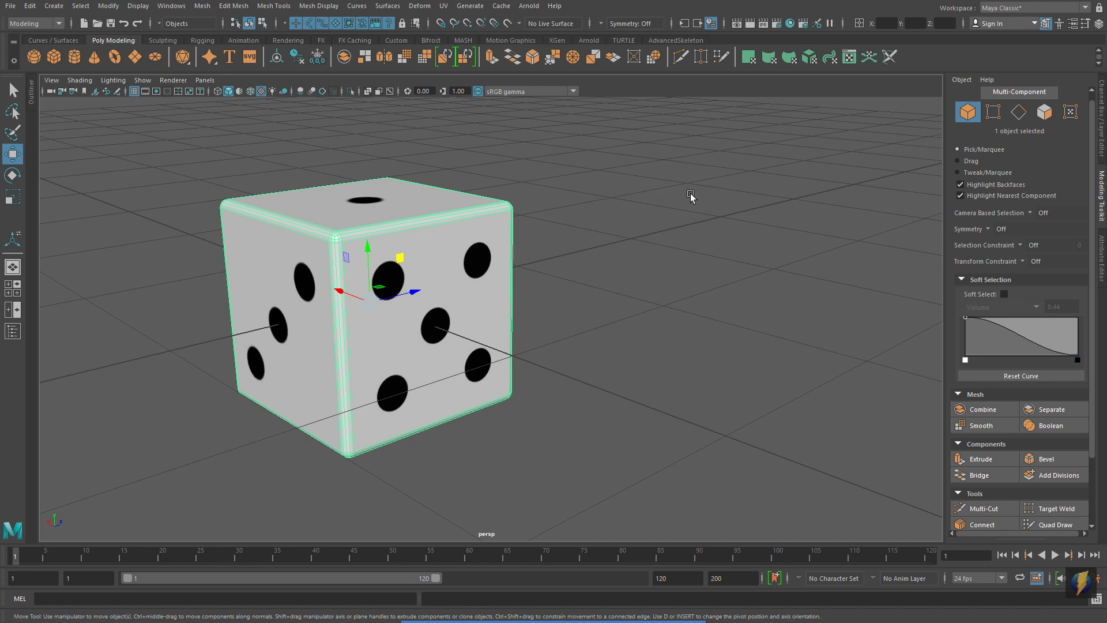
{"action": "left_click", "coordinate": [790, 23]}
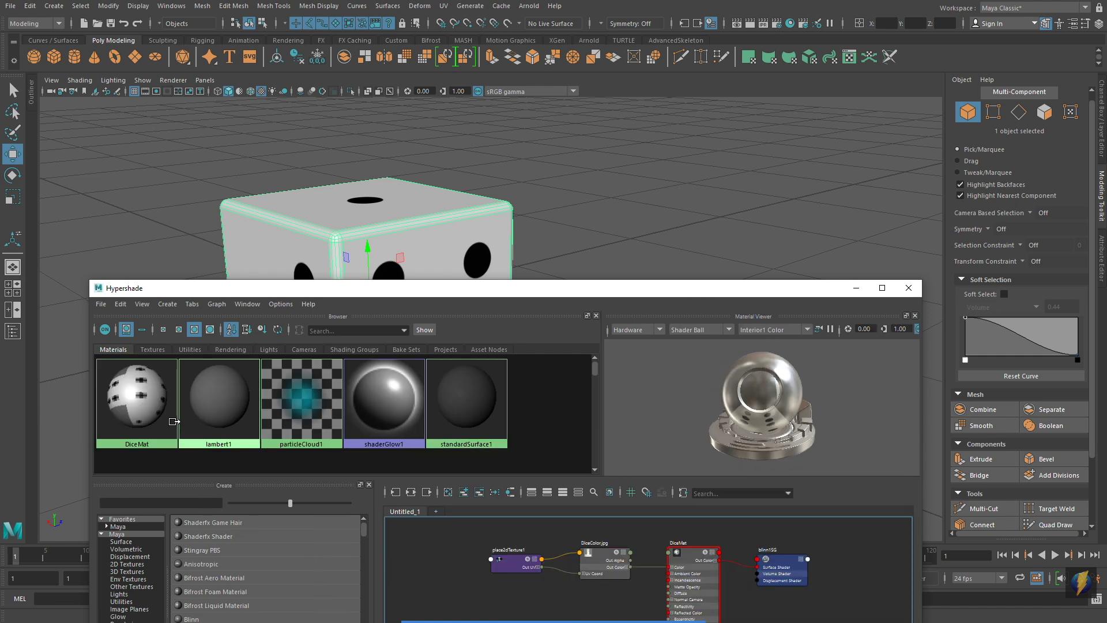
{"action": "left_click", "coordinate": [143, 407]}
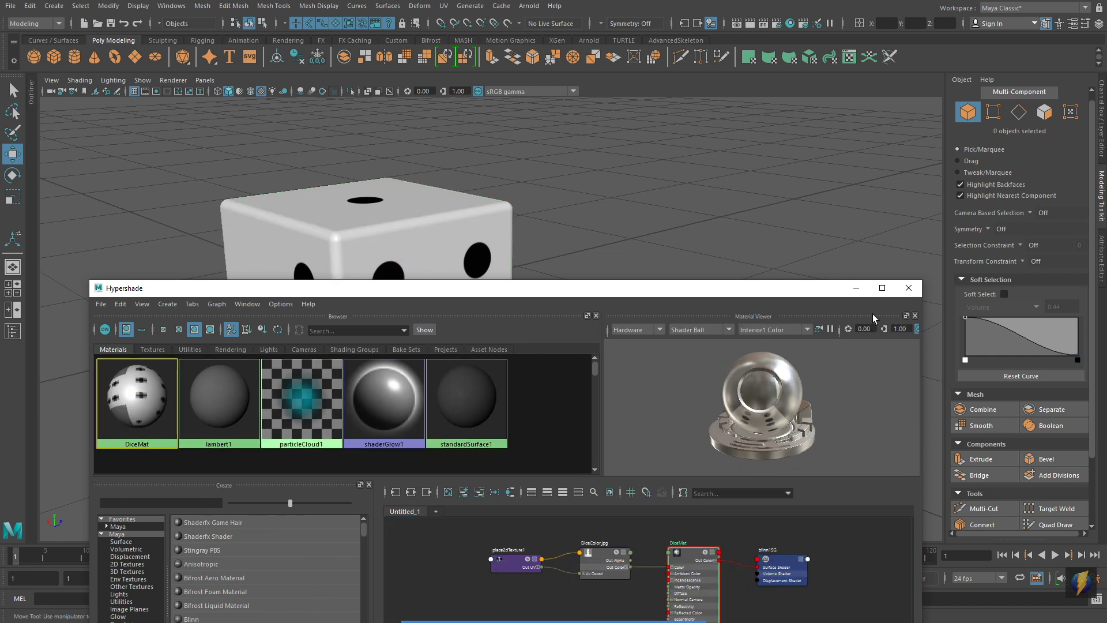
{"action": "left_click", "coordinate": [856, 288]}
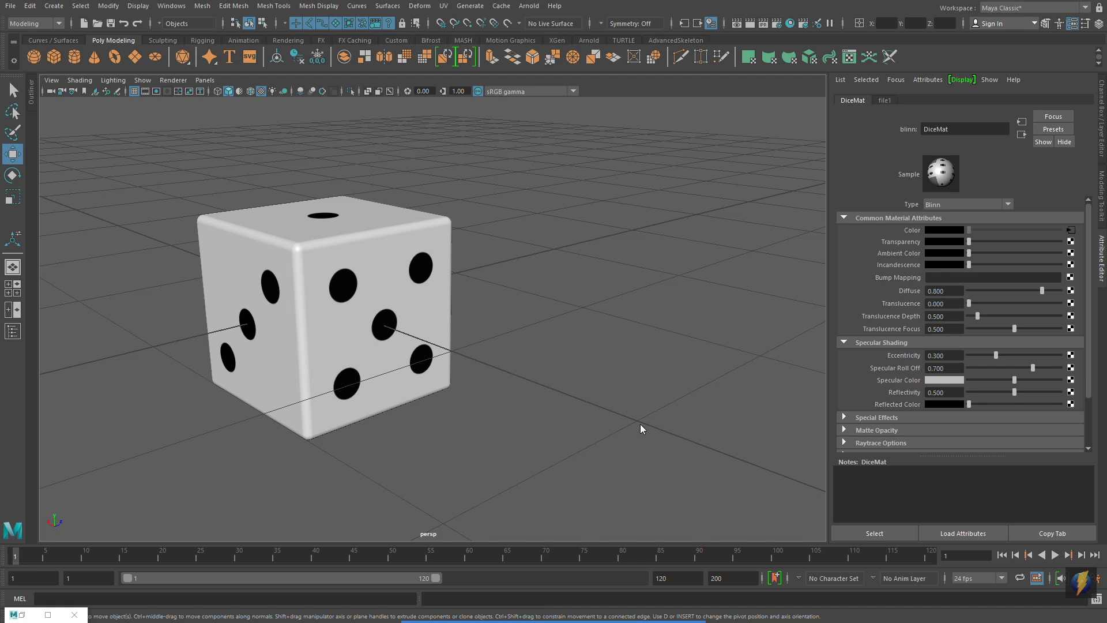
Add a file2 texture node to DiceMat's Transparency and load DiceBump.jpg into it
{"action": "left_click_drag", "start_coordinate": [607, 434], "coordinate": [880, 245]}
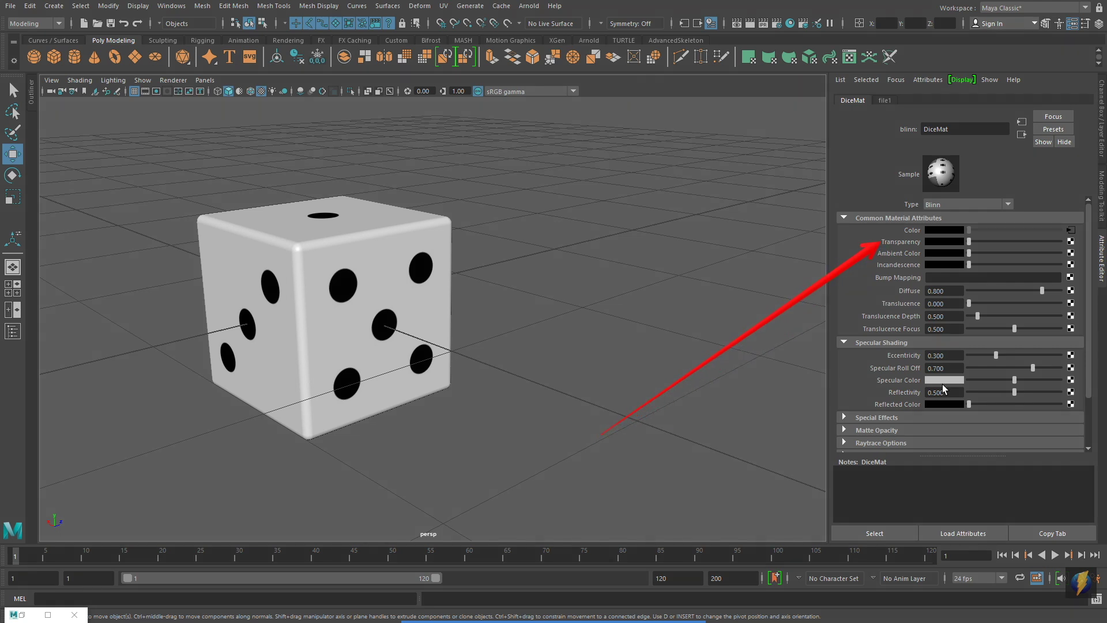
{"action": "left_click", "coordinate": [1071, 242]}
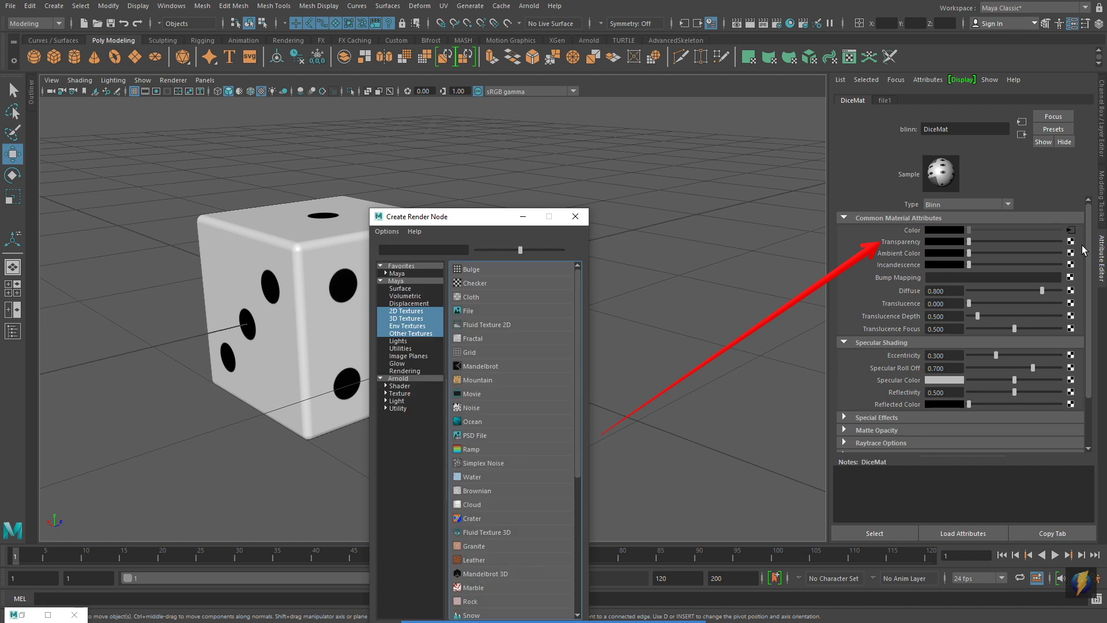
{"action": "left_click", "coordinate": [466, 312]}
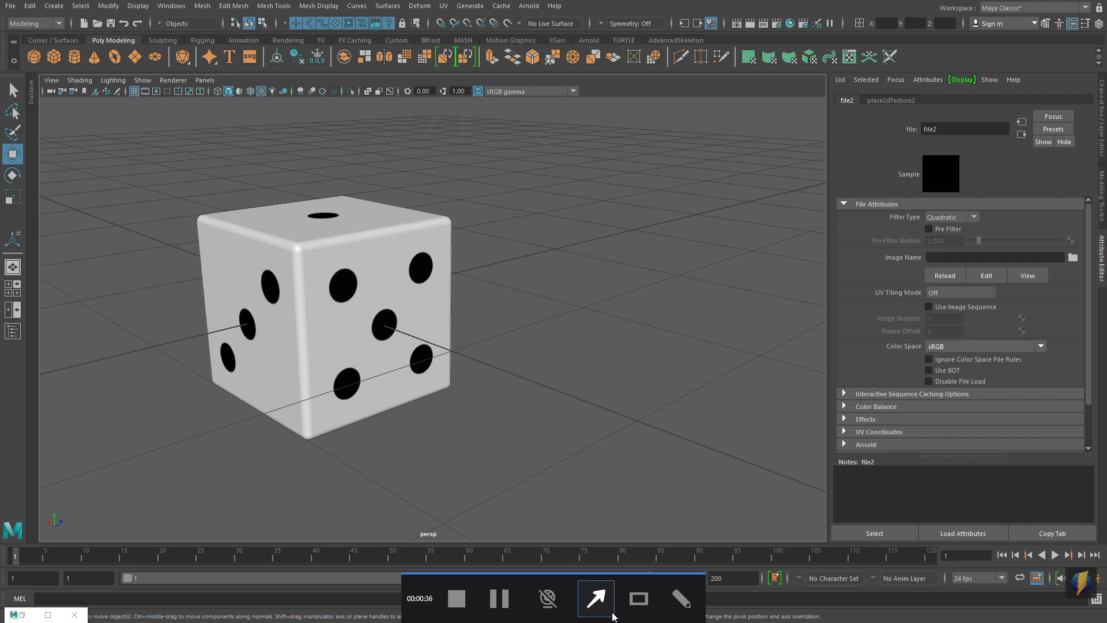
{"action": "left_click", "coordinate": [597, 599]}
{"action": "mouse_move", "coordinate": [684, 410]}
{"action": "left_mouse_down"}
{"action": "mouse_move", "coordinate": [707, 413]}
{"action": "mouse_move", "coordinate": [1067, 261]}
{"action": "left_mouse_up"}
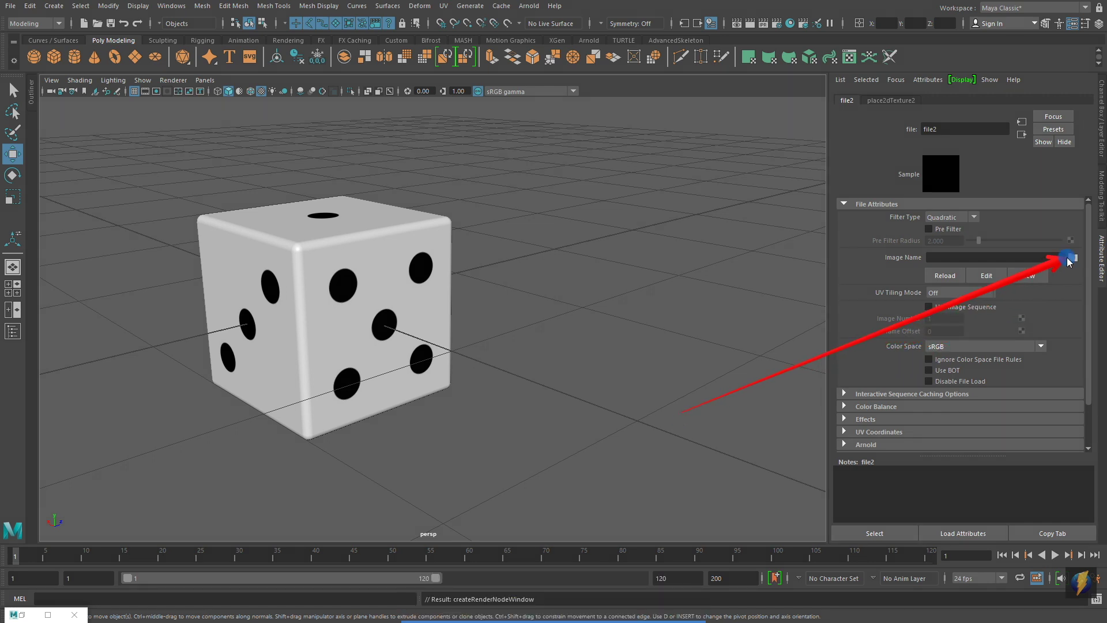
{"action": "left_click", "coordinate": [1073, 258]}
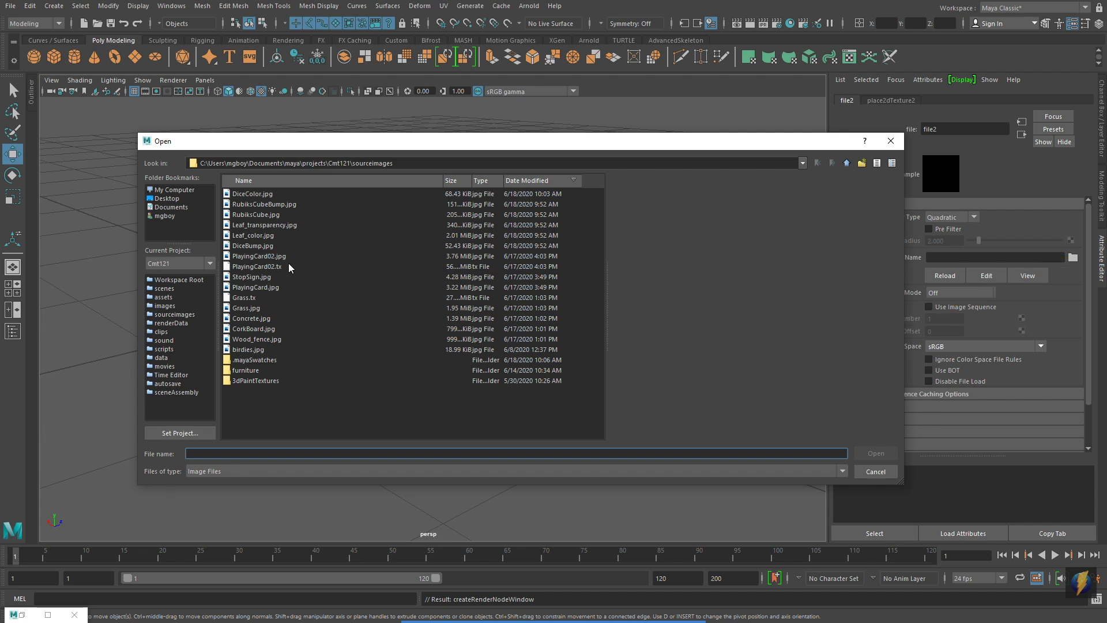
{"action": "left_click", "coordinate": [257, 246]}
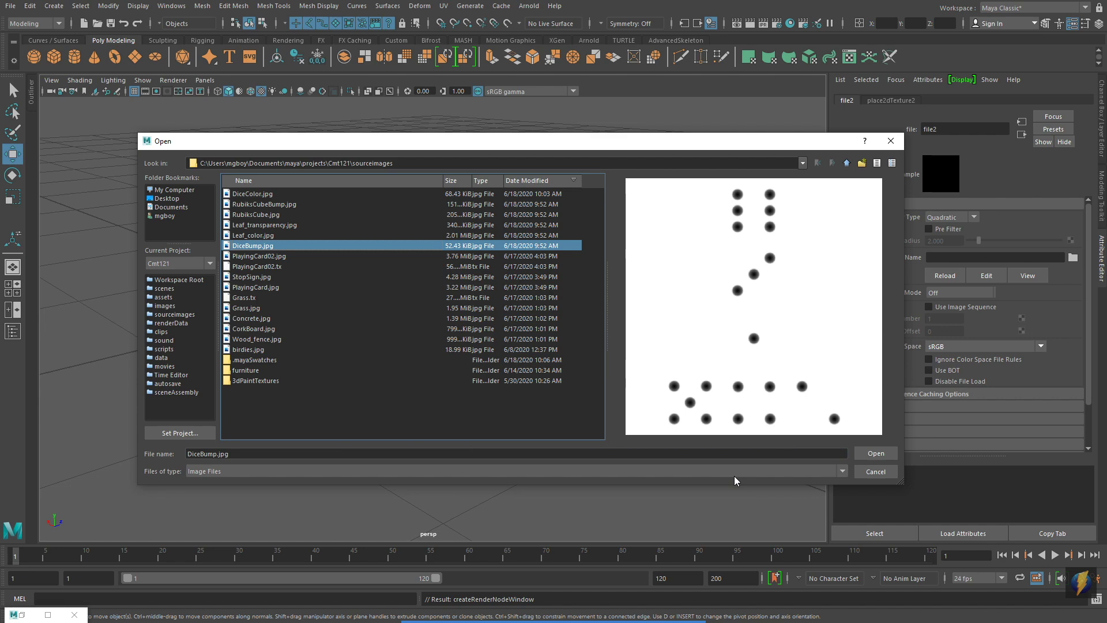
{"action": "left_click", "coordinate": [875, 454]}
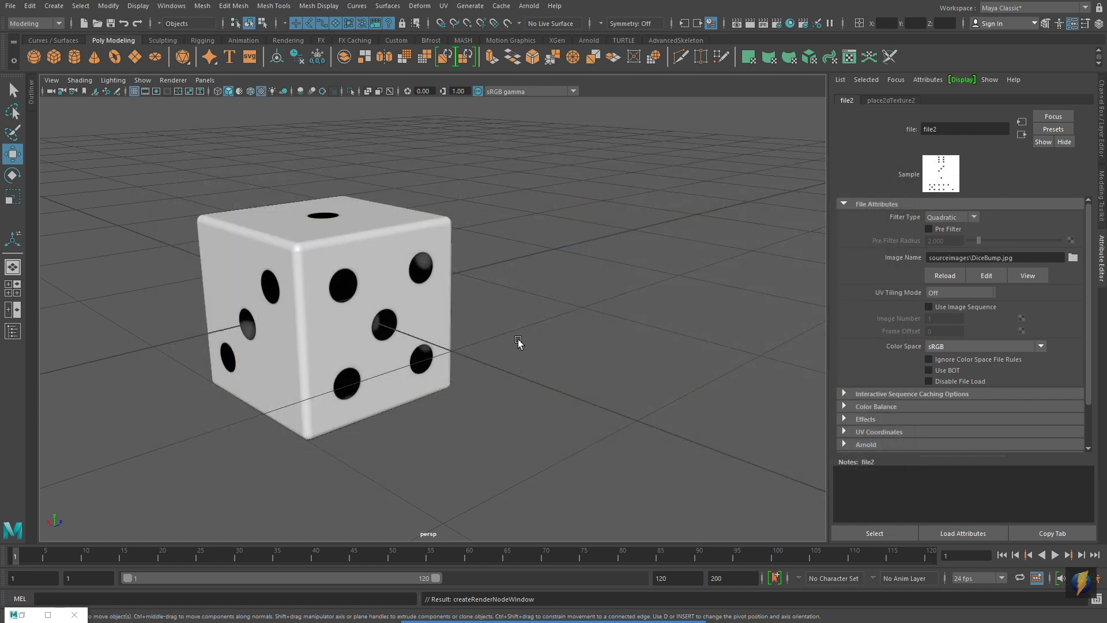
{"action": "right_click_drag", "start_coordinate": [545, 362], "coordinate": [607, 361], "text": "alt"}
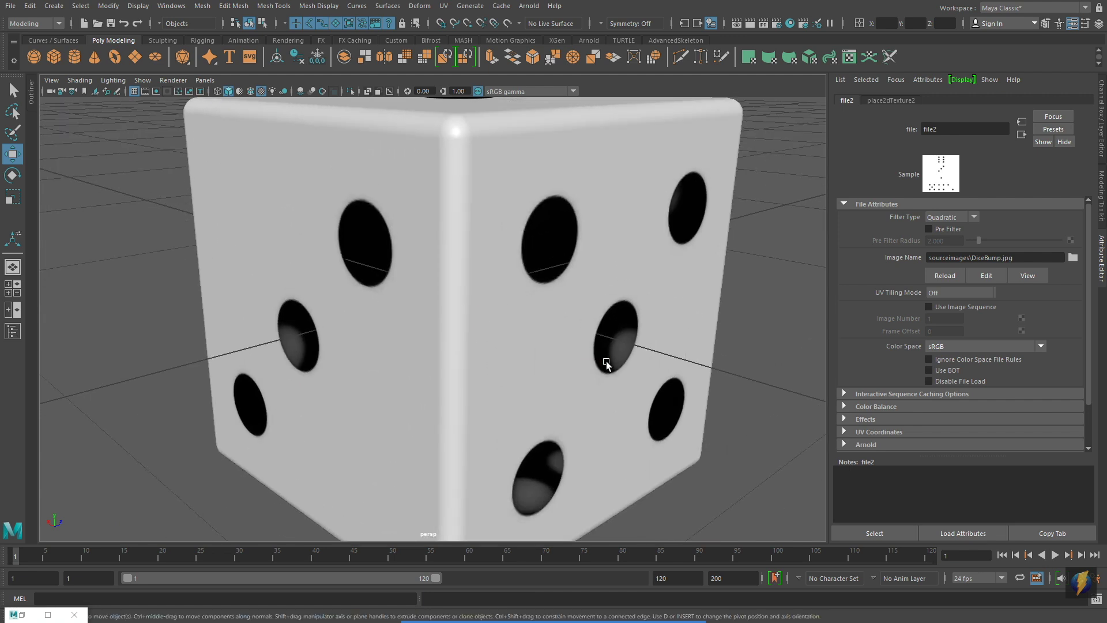
{"action": "left_click_drag", "start_coordinate": [607, 361], "coordinate": [567, 365], "text": "alt"}
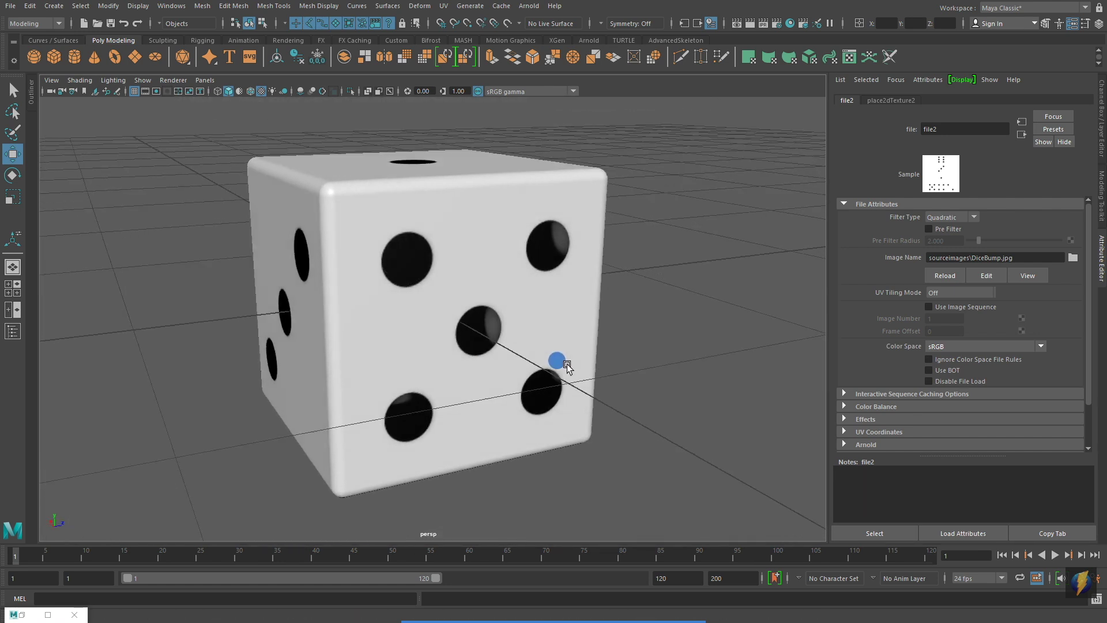
{"action": "right_click_drag", "start_coordinate": [566, 365], "coordinate": [532, 369], "text": "alt"}
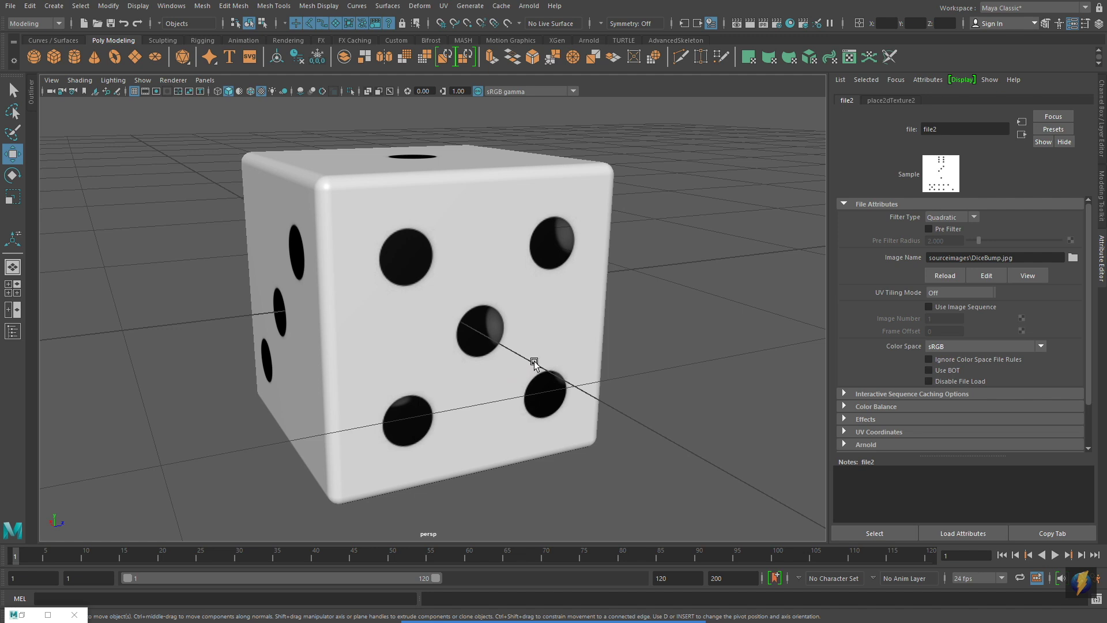
{"action": "left_click", "coordinate": [540, 347]}
Break the Transparency connection between DiceMat and the DiceBump.jpg file2 texture
{"action": "left_click", "coordinate": [790, 23]}
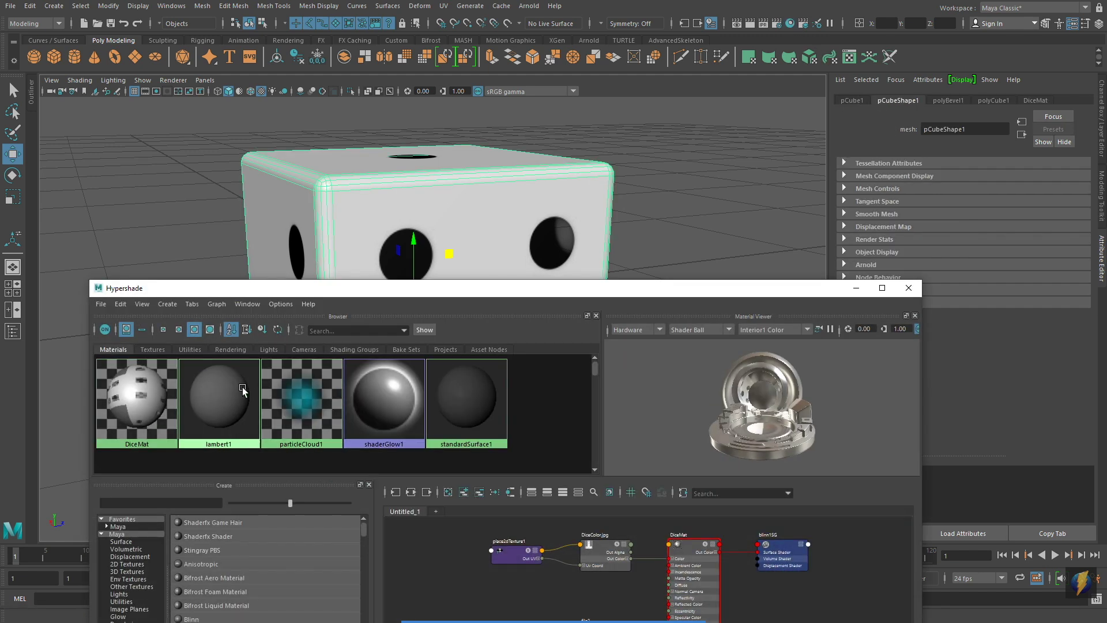
{"action": "left_click", "coordinate": [137, 398]}
{"action": "left_click", "coordinate": [856, 288]}
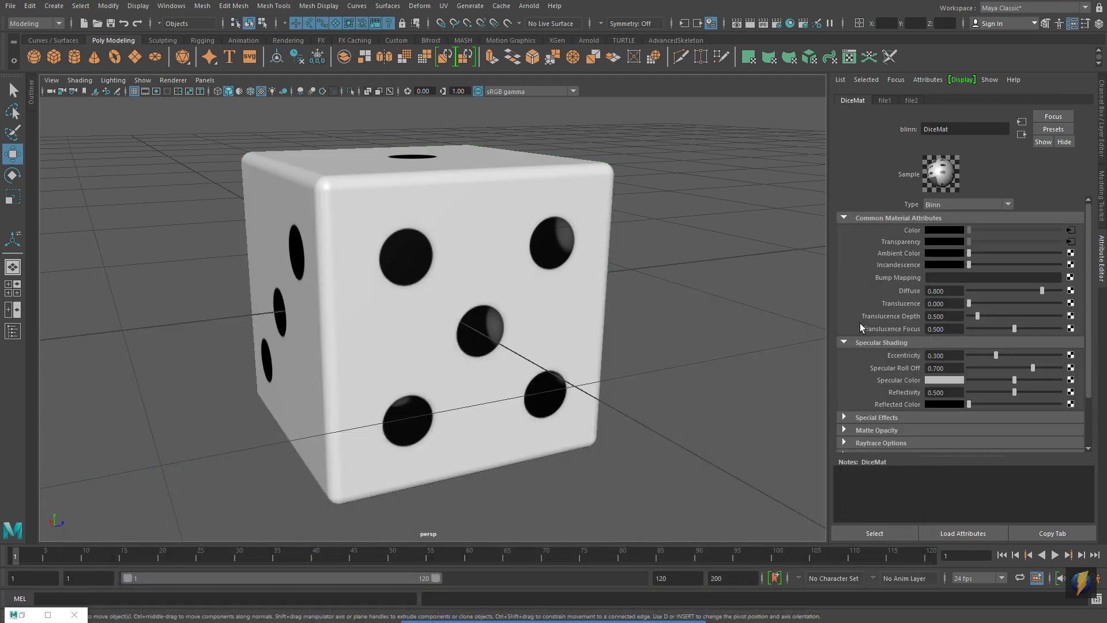
{"action": "right_click", "coordinate": [894, 242]}
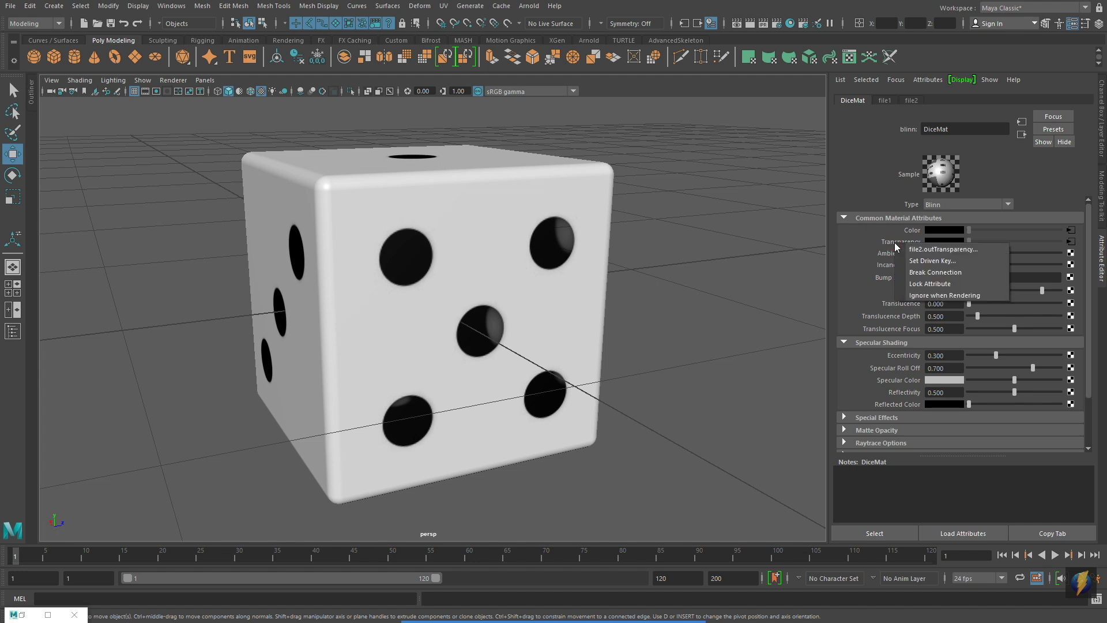
{"action": "left_click", "coordinate": [927, 272]}
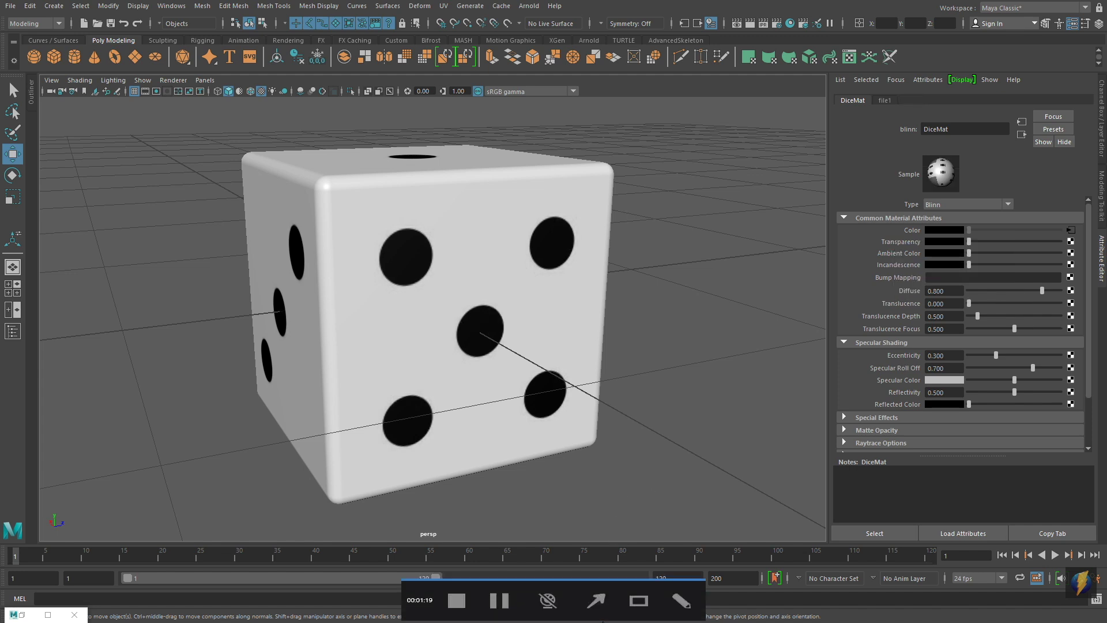
{"action": "left_click", "coordinate": [697, 445]}
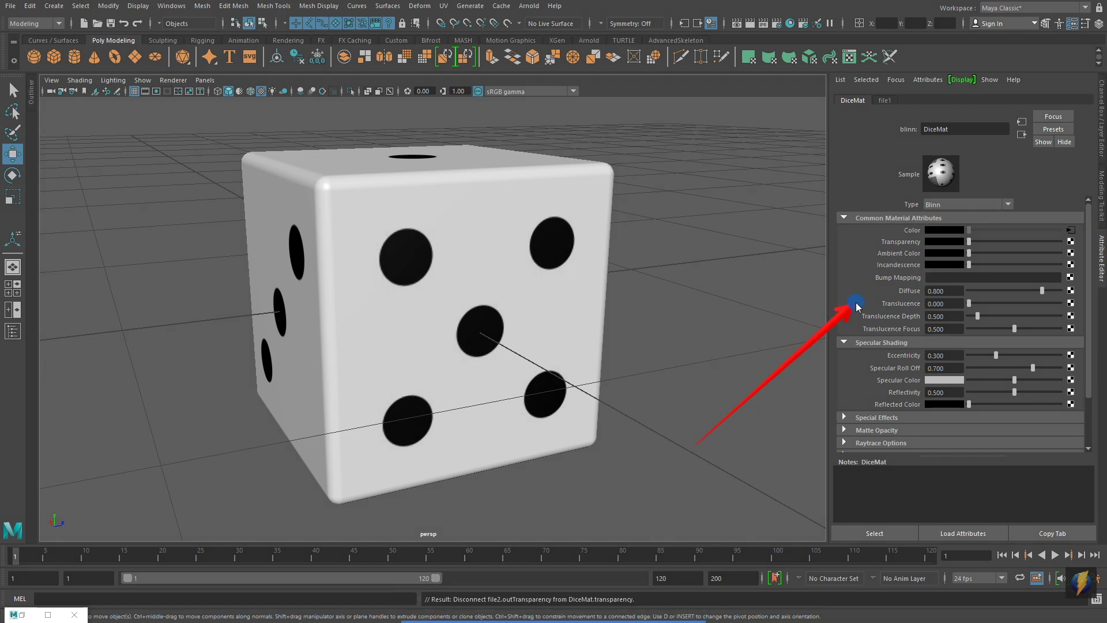
{"action": "left_click_drag", "start_coordinate": [855, 303], "coordinate": [870, 282]}
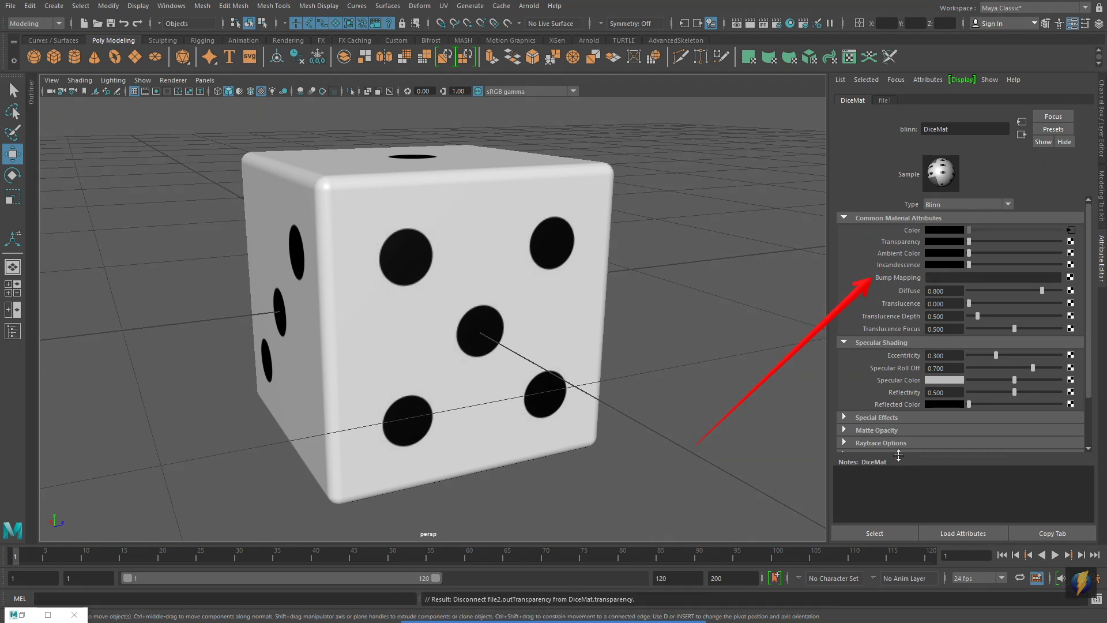
Create a file3 texture on DiceMat's Bump Mapping and load DiceBump.jpg into it
{"action": "left_click", "coordinate": [1070, 278]}
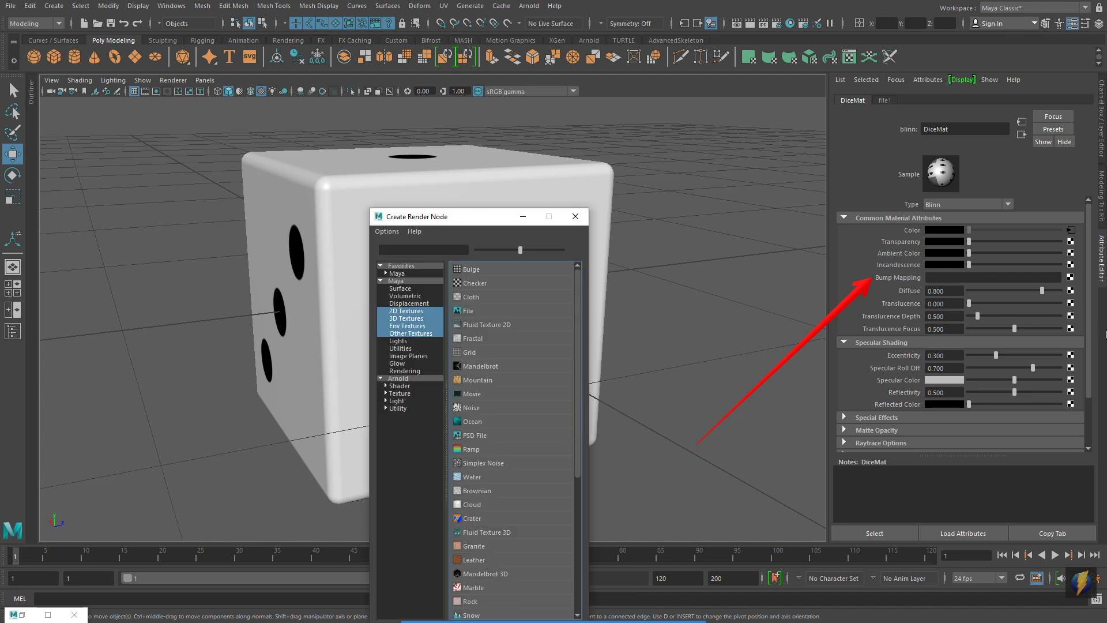
{"action": "left_click", "coordinate": [468, 312]}
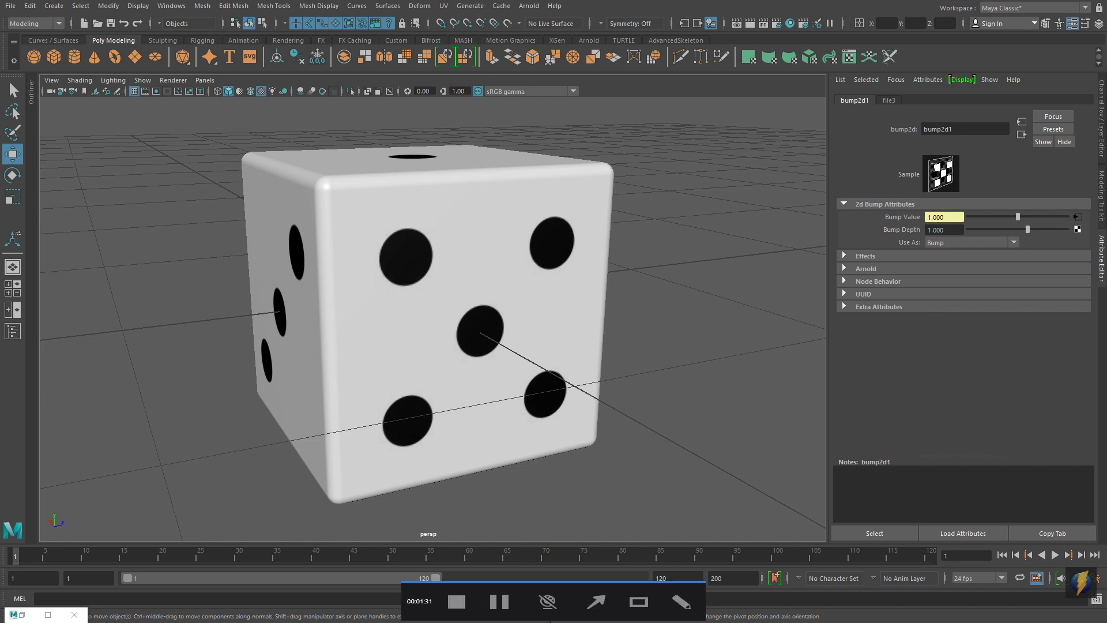
{"action": "left_click", "coordinate": [596, 610]}
{"action": "mouse_move", "coordinate": [867, 395]}
{"action": "left_mouse_down"}
{"action": "mouse_move", "coordinate": [885, 217]}
{"action": "mouse_move", "coordinate": [1002, 231]}
{"action": "mouse_move", "coordinate": [1077, 221]}
{"action": "left_mouse_up"}
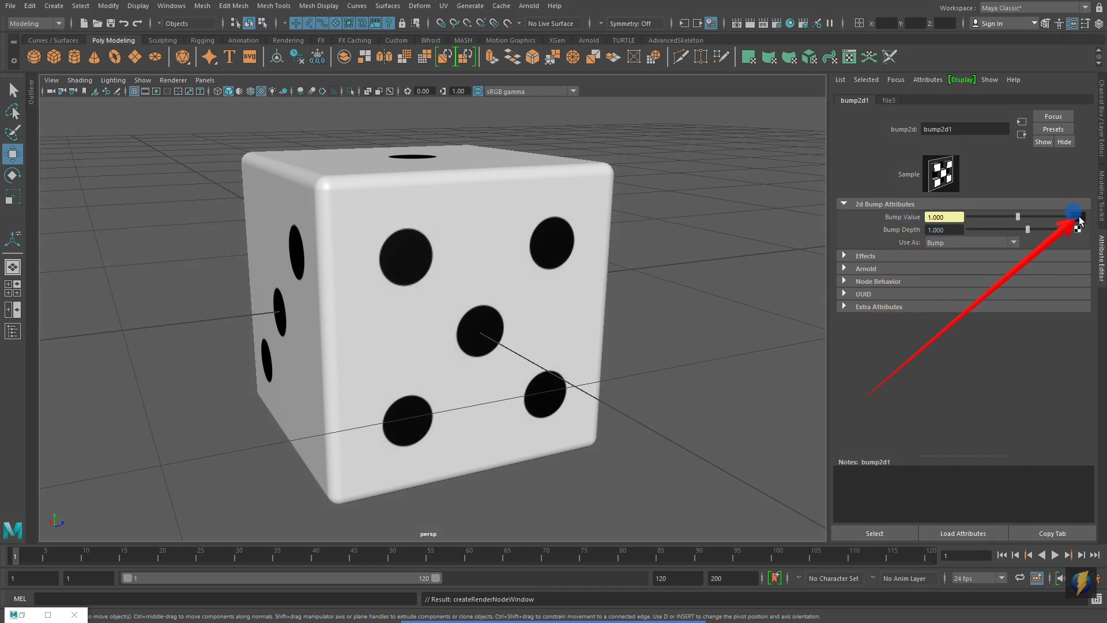
{"action": "left_click", "coordinate": [1078, 224]}
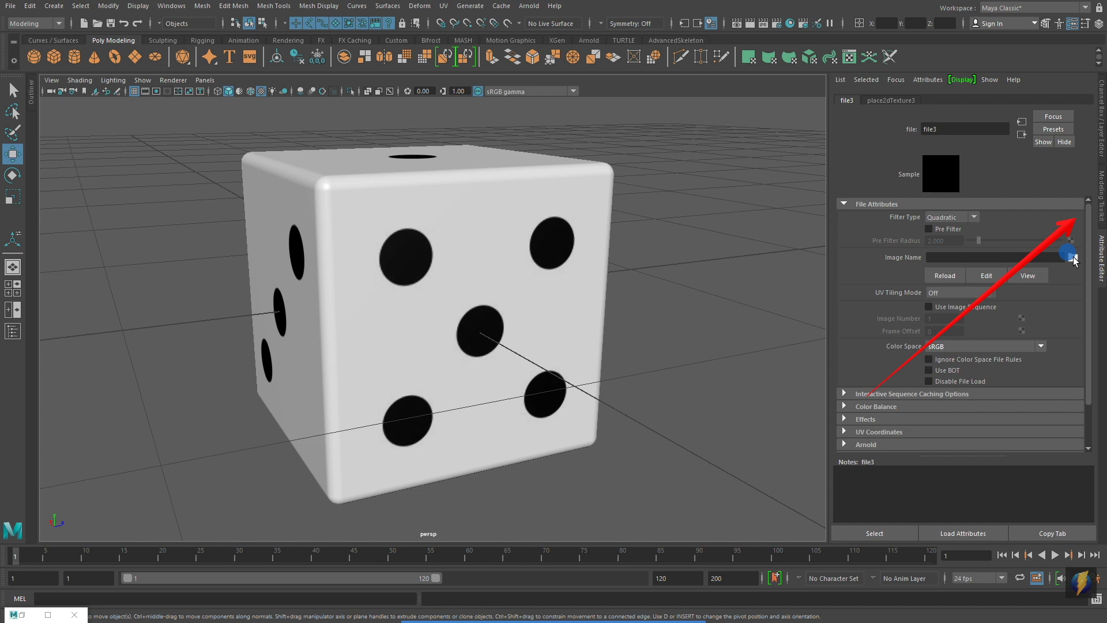
{"action": "left_click", "coordinate": [1073, 258]}
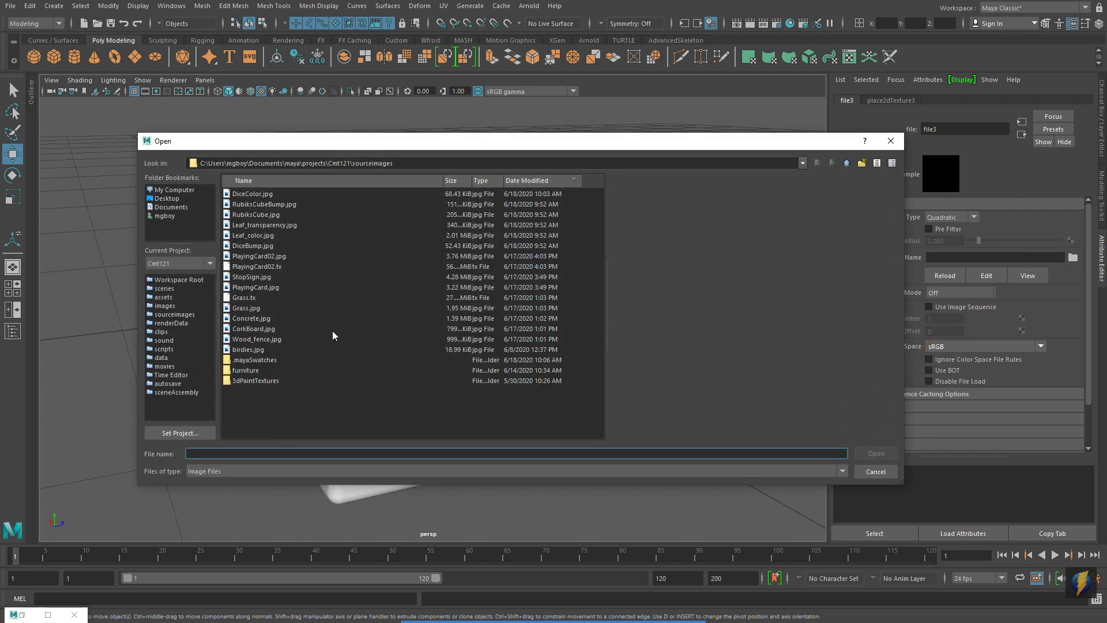
{"action": "left_click", "coordinate": [238, 247]}
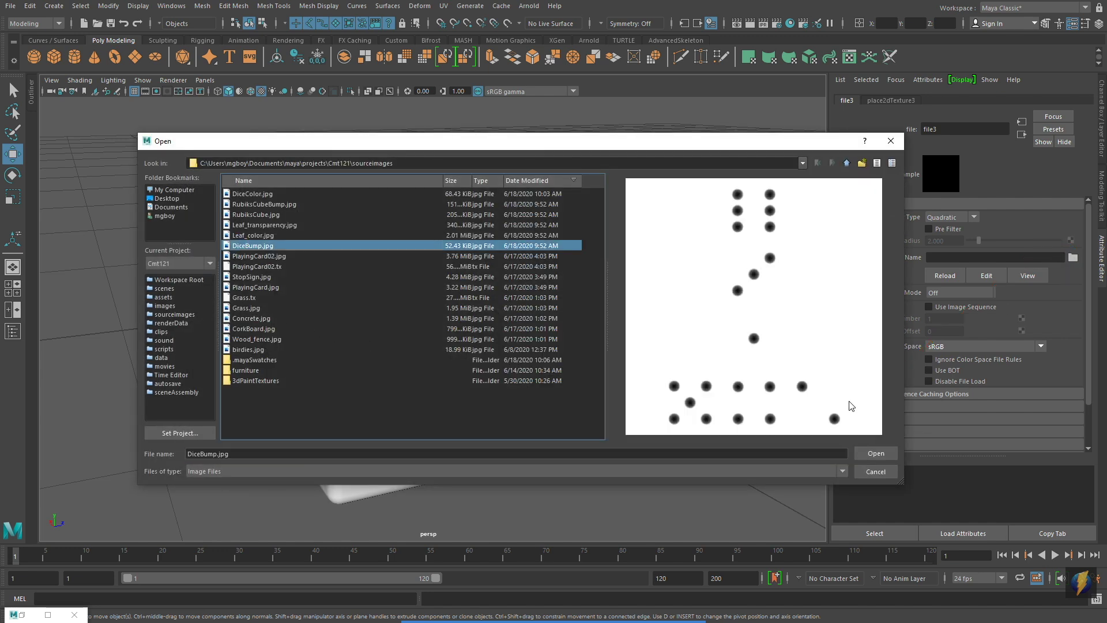
{"action": "left_click", "coordinate": [873, 453]}
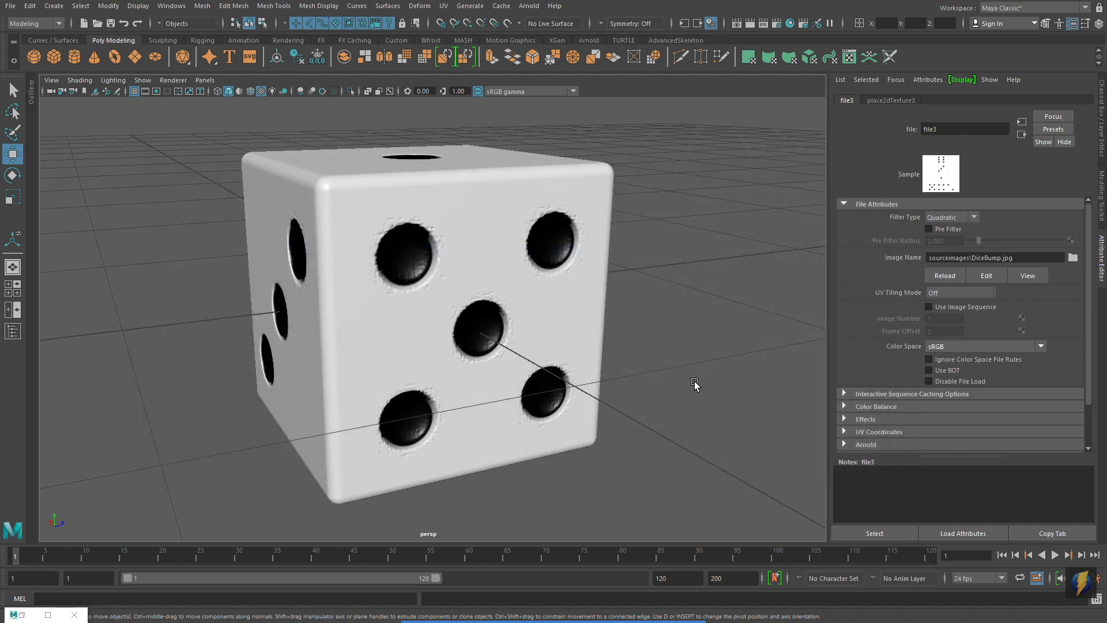
Tumble around the die to inspect the bumped four- and five-pip faces, then open Hypershade
{"action": "mouse_move", "coordinate": [588, 368]}
{"action": "left_mouse_down", "text": "alt"}
{"action": "mouse_move", "coordinate": [516, 353]}
{"action": "mouse_move", "coordinate": [579, 358]}
{"action": "left_mouse_up", "text": "alt"}
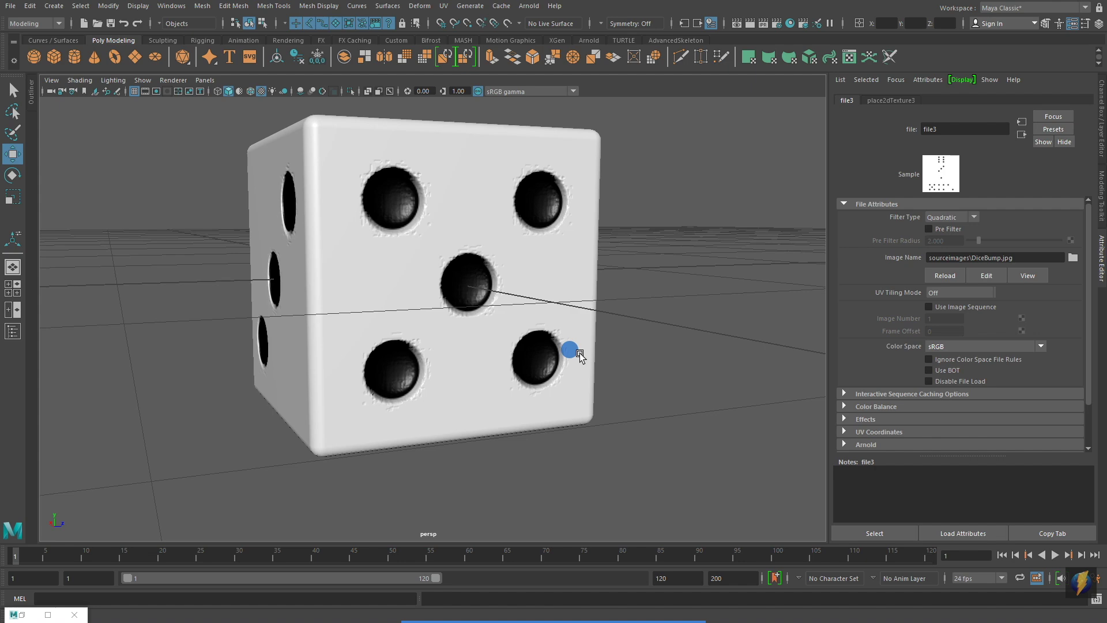
{"action": "right_click_drag", "start_coordinate": [579, 357], "coordinate": [594, 345], "text": "alt"}
{"action": "left_click_drag", "start_coordinate": [594, 345], "coordinate": [473, 376], "text": "alt"}
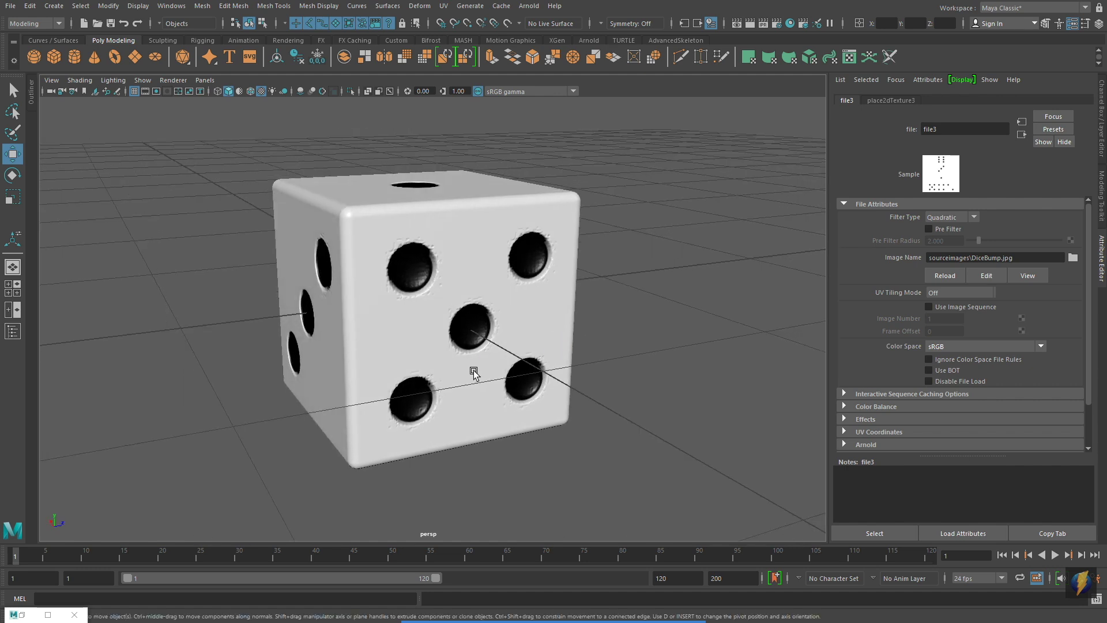
{"action": "right_click_drag", "start_coordinate": [472, 376], "coordinate": [561, 373], "text": "alt"}
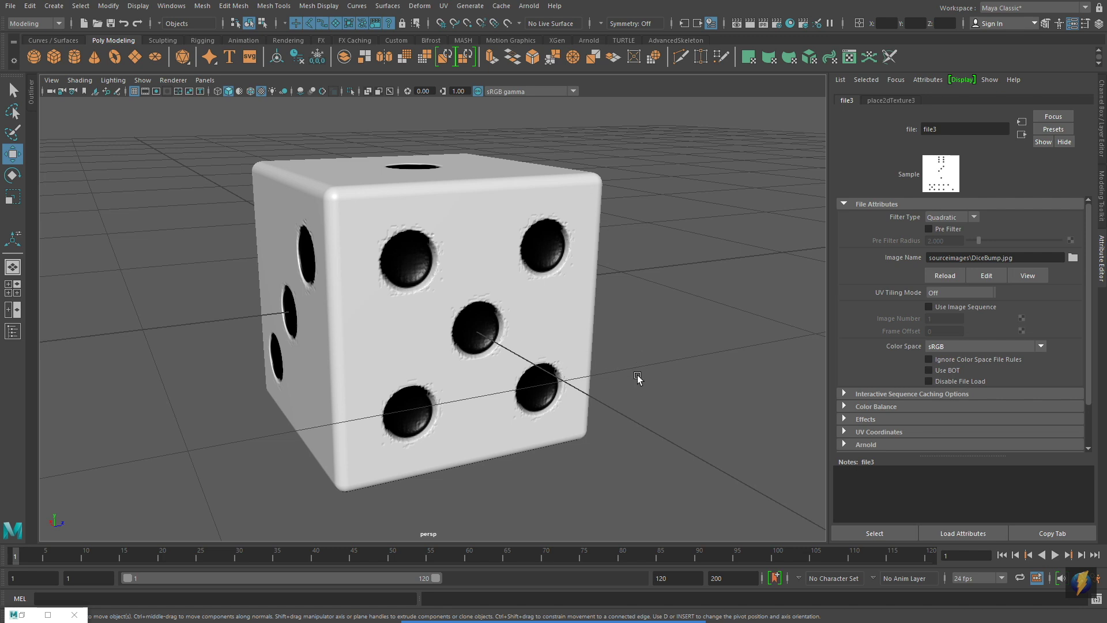
{"action": "left_click", "coordinate": [790, 23]}
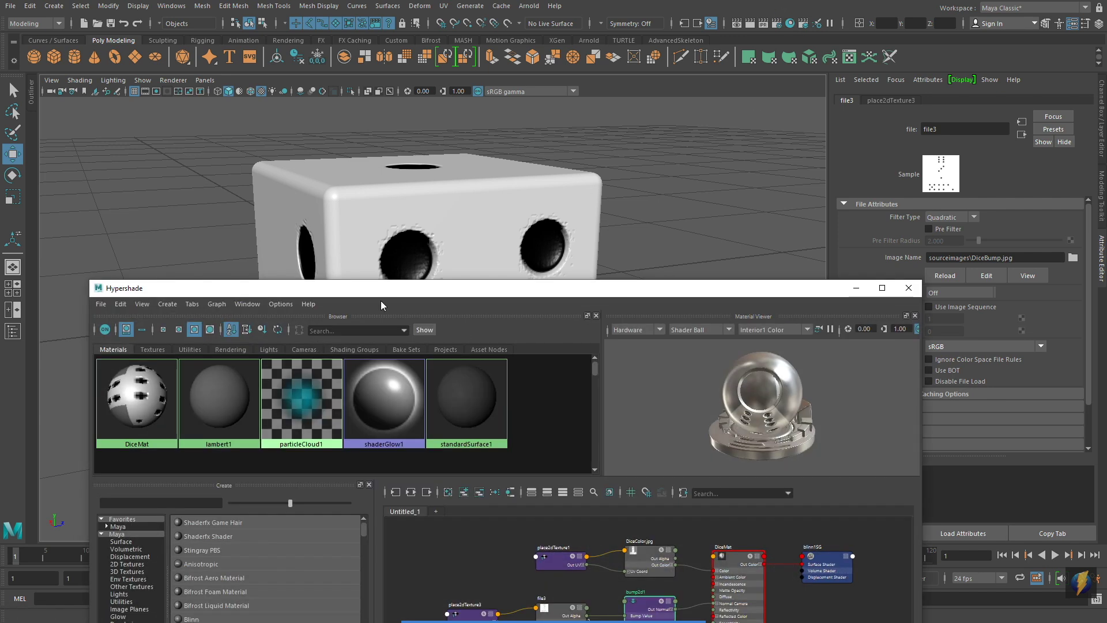
Graph DiceMat's input and output connections in Hypershade and select the DiceMat node
{"action": "left_click_drag", "start_coordinate": [388, 294], "coordinate": [438, 150]}
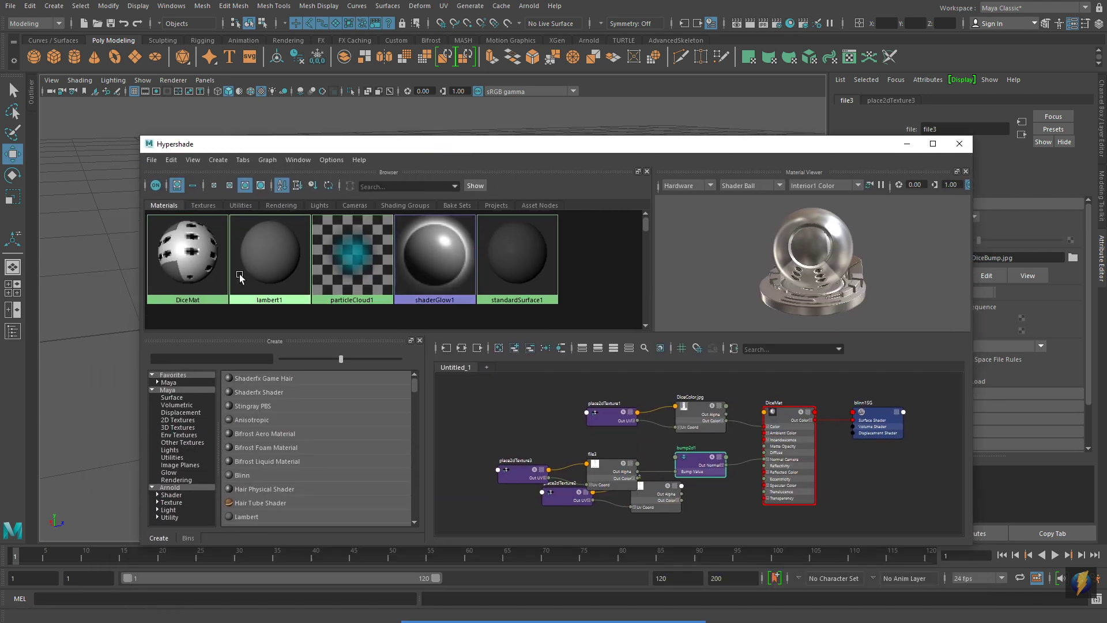
{"action": "left_click", "coordinate": [193, 252]}
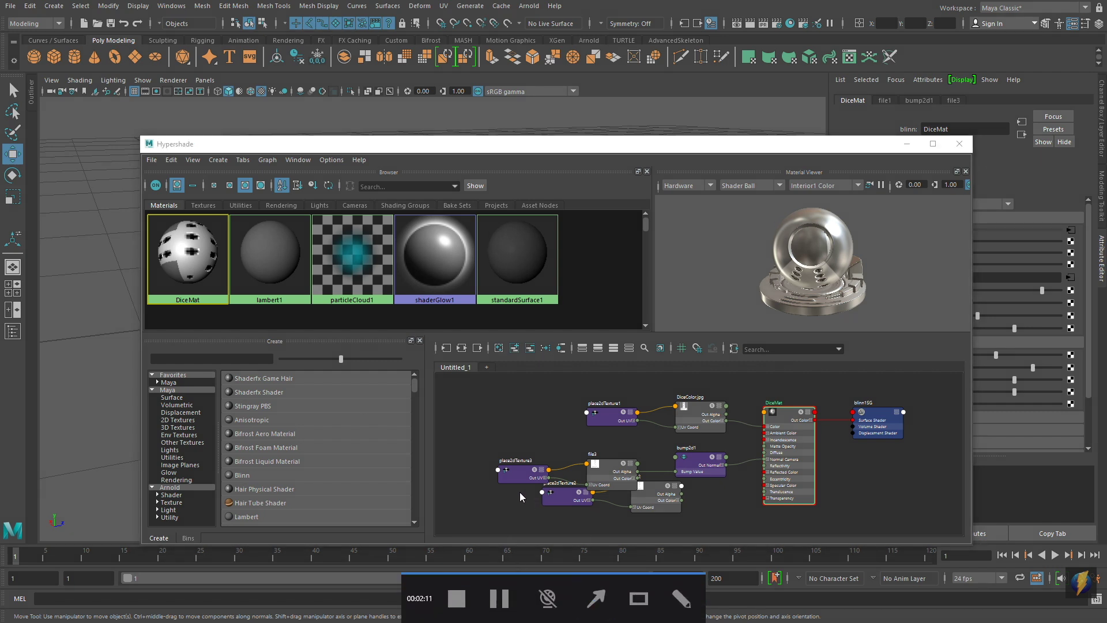
{"action": "left_click_drag", "start_coordinate": [468, 491], "coordinate": [463, 354]}
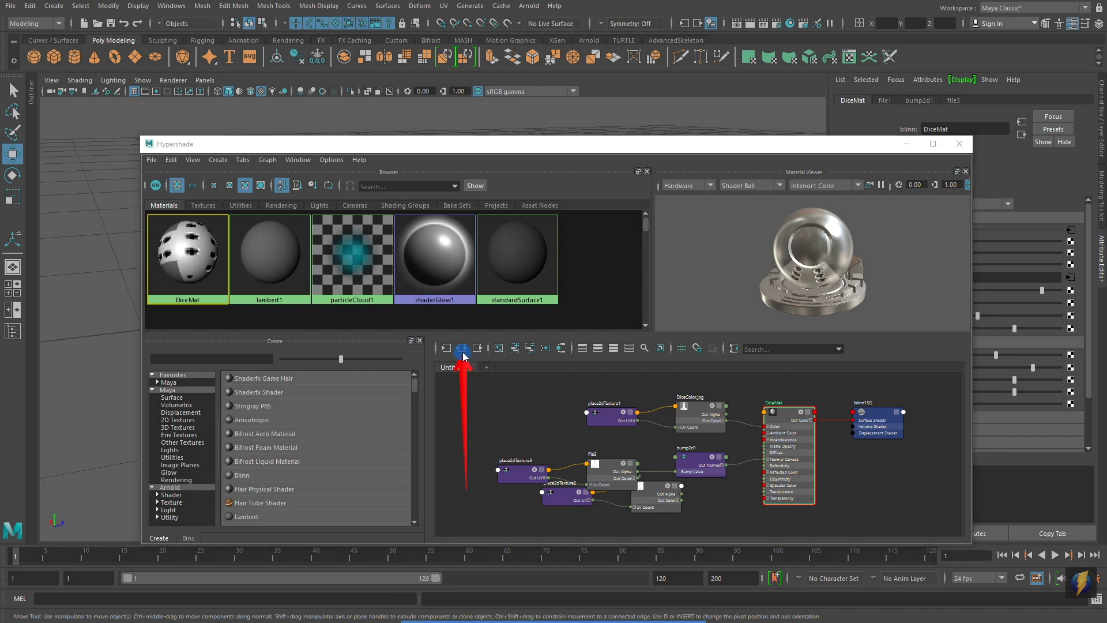
{"action": "left_click", "coordinate": [461, 349]}
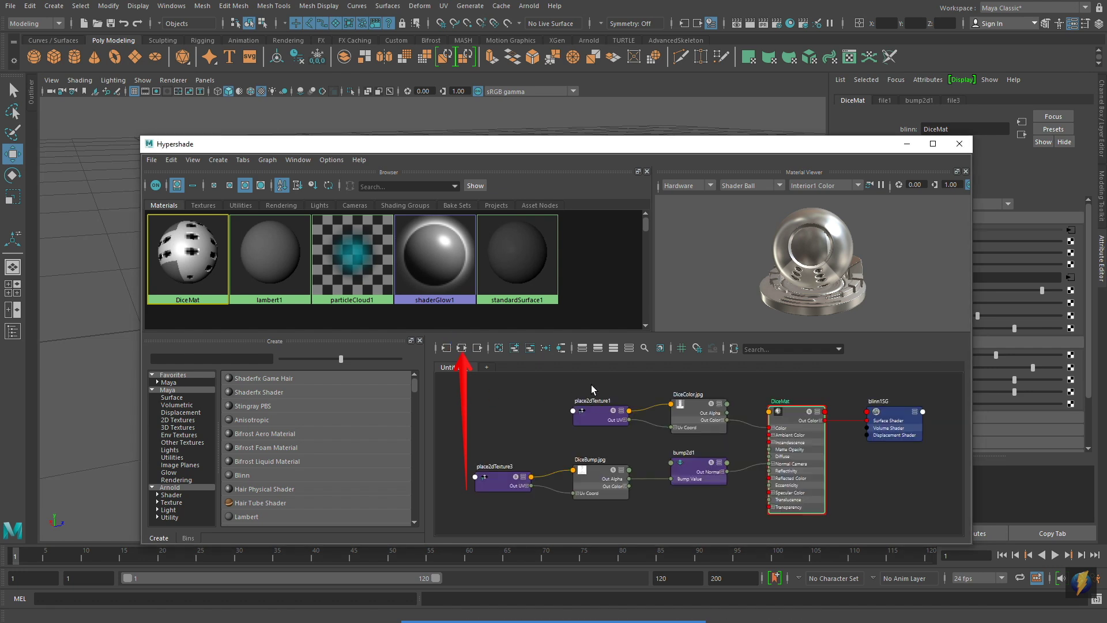
{"action": "left_click_drag", "start_coordinate": [781, 141], "coordinate": [633, 130]}
{"action": "left_click_drag", "start_coordinate": [647, 420], "coordinate": [646, 419]}
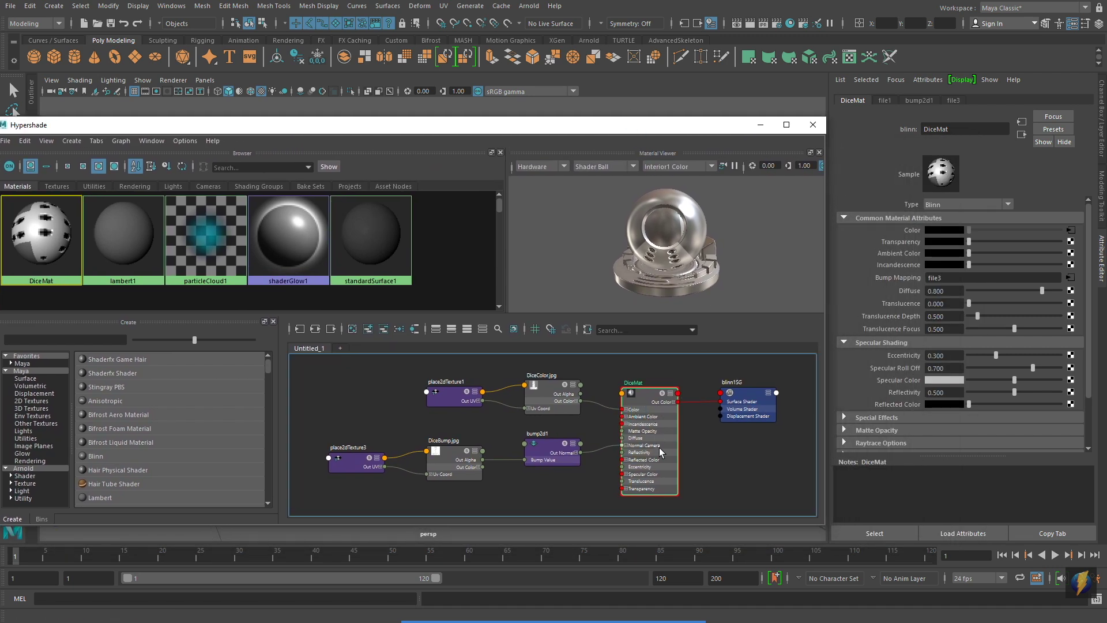
Inspect the DiceColor.jpg, place2dTexture1 and bump2d1 nodes' settings (Bump Depth 1.000)
{"action": "left_click", "coordinate": [552, 397]}
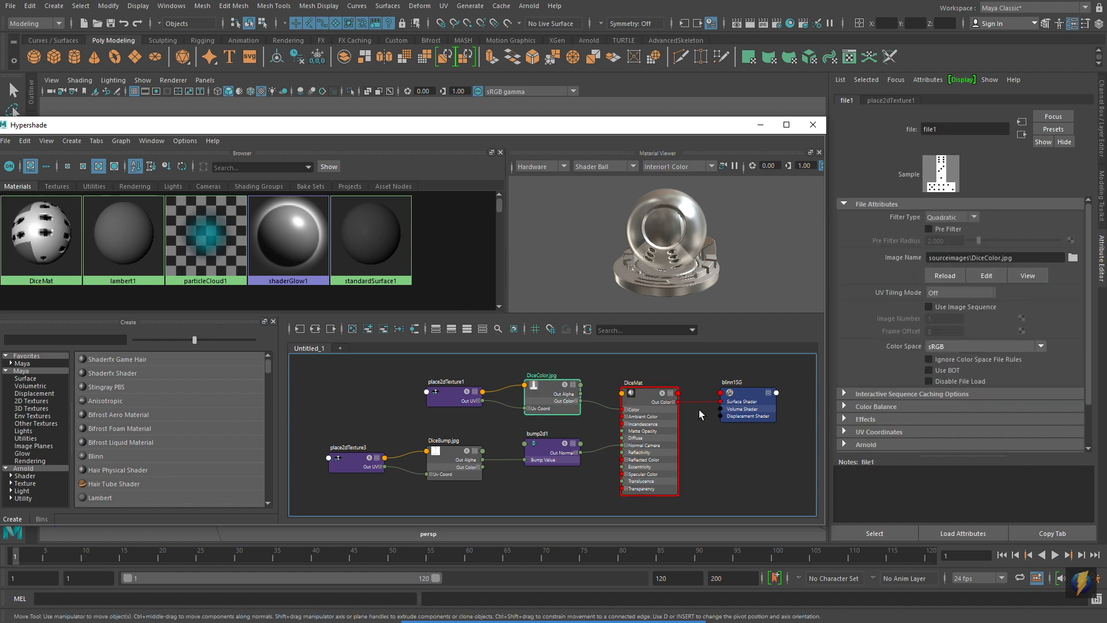
{"action": "left_click", "coordinate": [449, 404]}
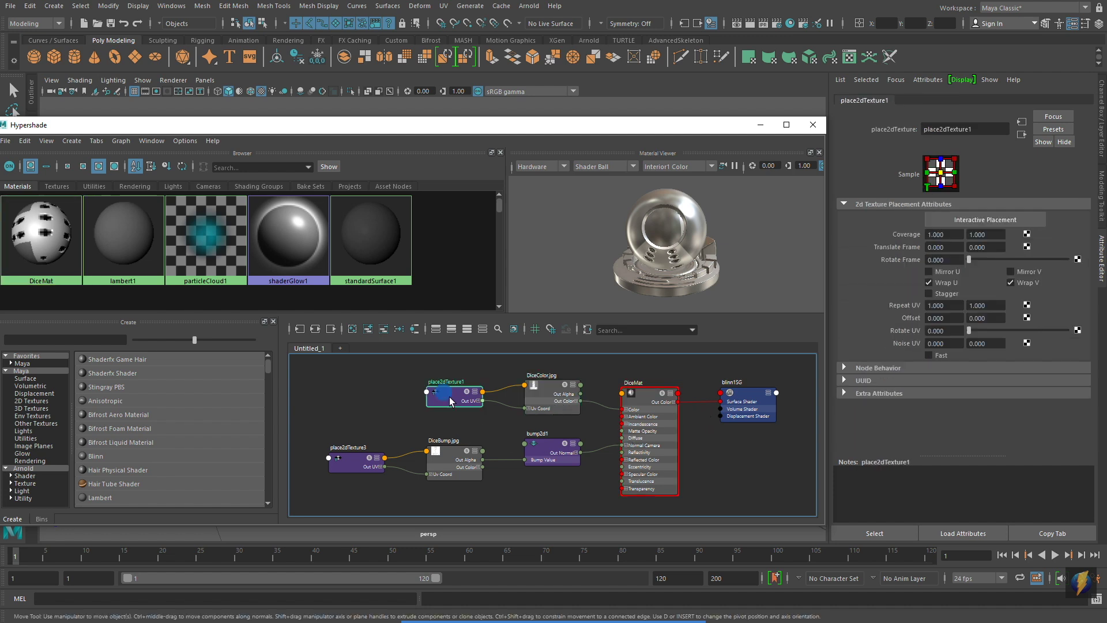
{"action": "left_click", "coordinate": [544, 449]}
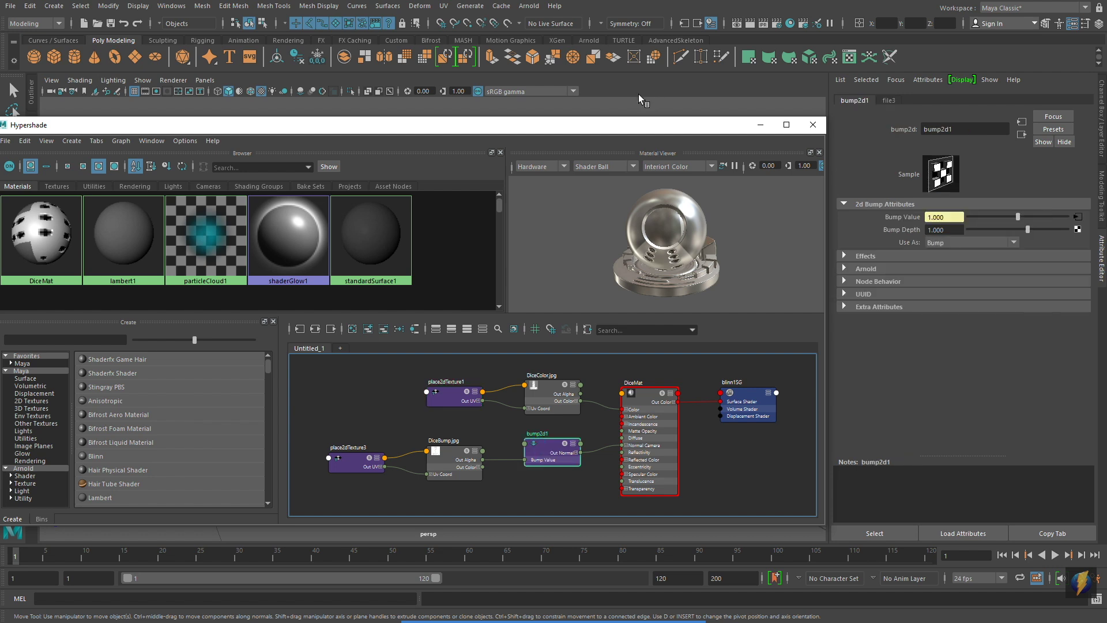
{"action": "left_click_drag", "start_coordinate": [627, 130], "coordinate": [598, 312]}
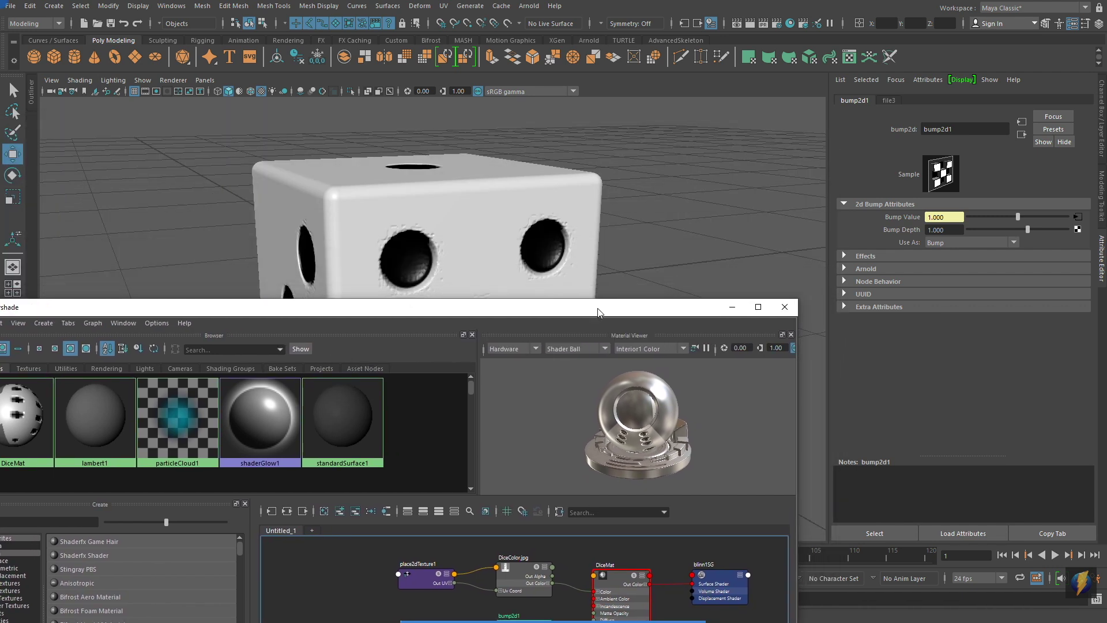
Set bump2d1's Bump Depth to 0.200 for shallower pips, then add a spot light
{"action": "left_click", "coordinate": [732, 307]}
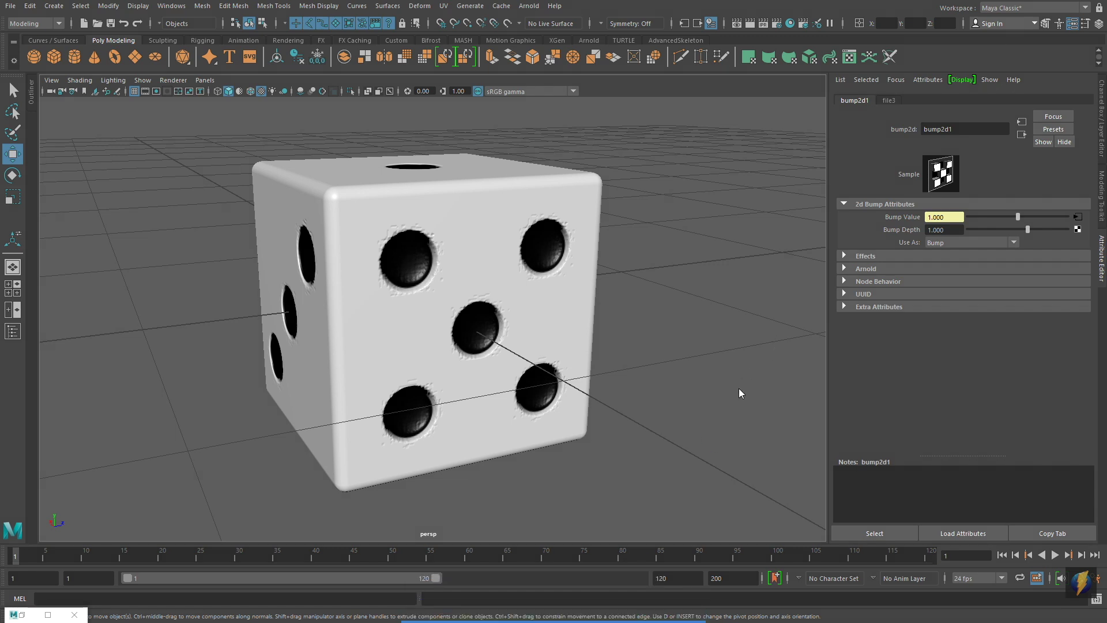
{"action": "left_click_drag", "start_coordinate": [740, 391], "coordinate": [887, 235]}
{"action": "left_click", "coordinate": [960, 229]}
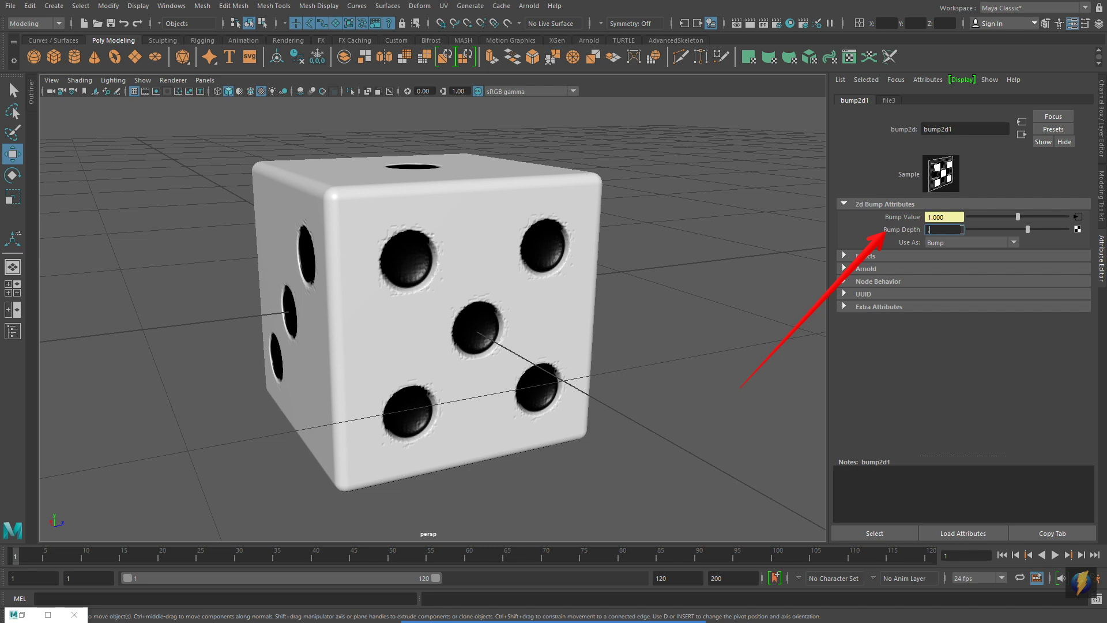
{"action": "type", "text": ".2"}
{"action": "key", "text": "Return"}
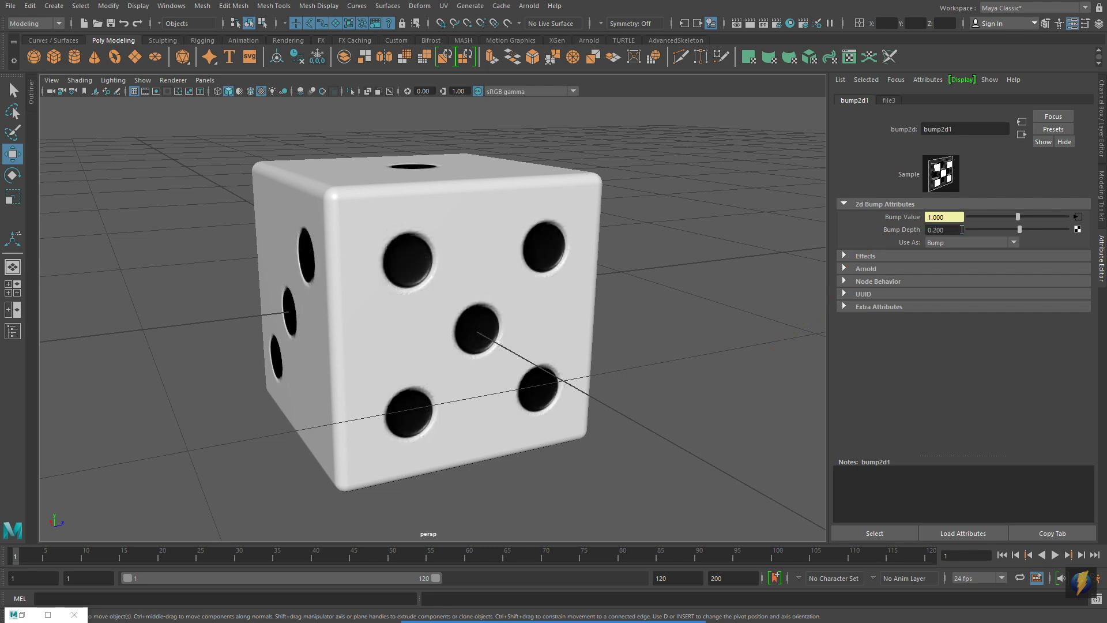
{"action": "left_click_drag", "start_coordinate": [644, 329], "coordinate": [618, 325], "text": "alt"}
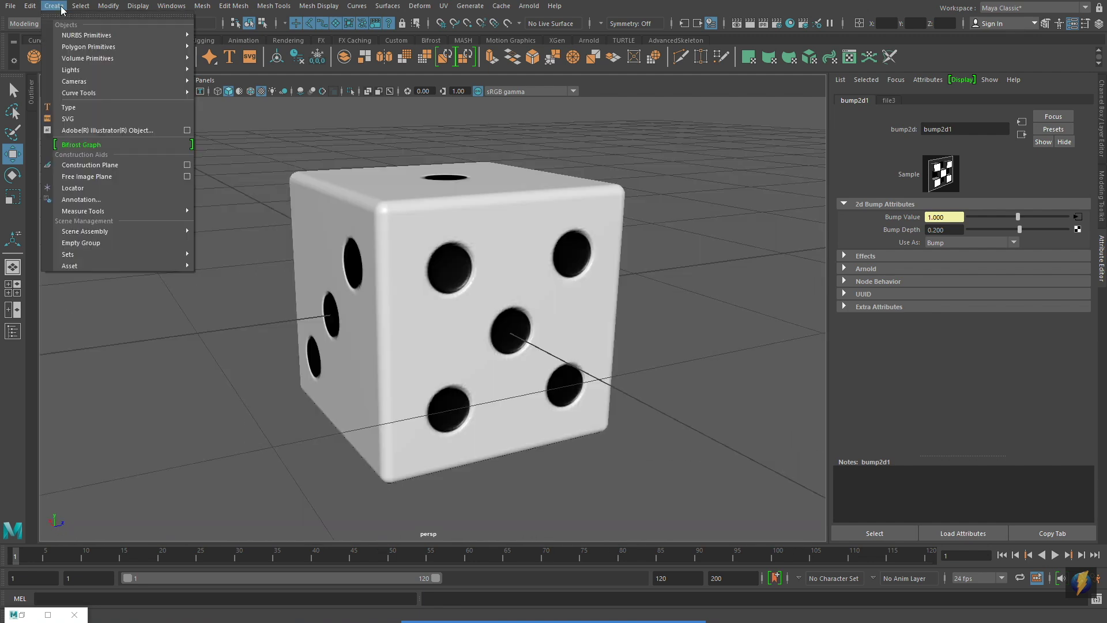
{"action": "mouse_move", "coordinate": [87, 68]}
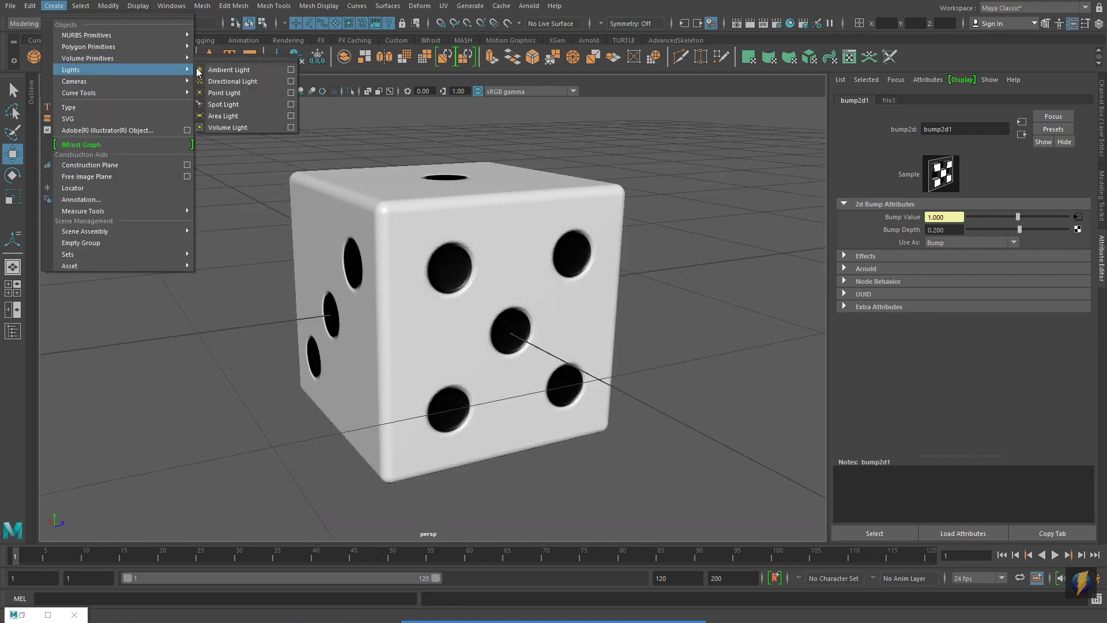
{"action": "left_click", "coordinate": [242, 101]}
Look through spotLight1 in the four-view layout and aim it down at the die
{"action": "scroll", "coordinate": [451, 326], "scroll_direction": "down", "scroll_amount": 5}
{"action": "key", "text": "space"}
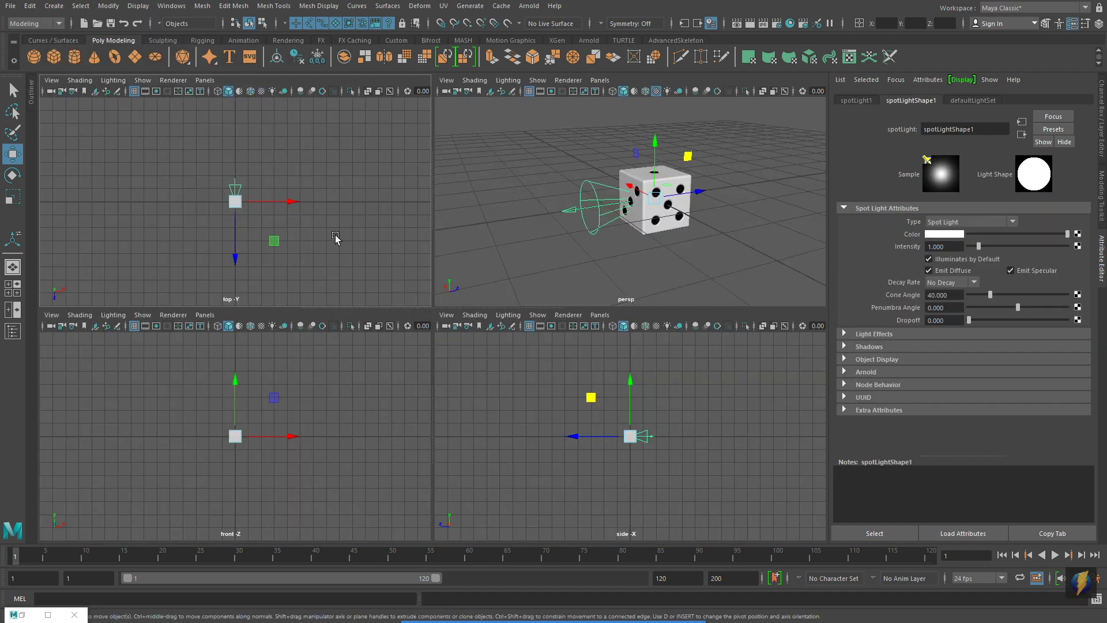
{"action": "left_click", "coordinate": [205, 81]}
{"action": "left_click", "coordinate": [268, 156]}
{"action": "left_click_drag", "start_coordinate": [238, 198], "coordinate": [185, 237], "text": "alt"}
Preview the die in wireframe, shaded, then spotlight-lit (7) display
{"action": "key", "text": "space"}
{"action": "key", "text": "4"}
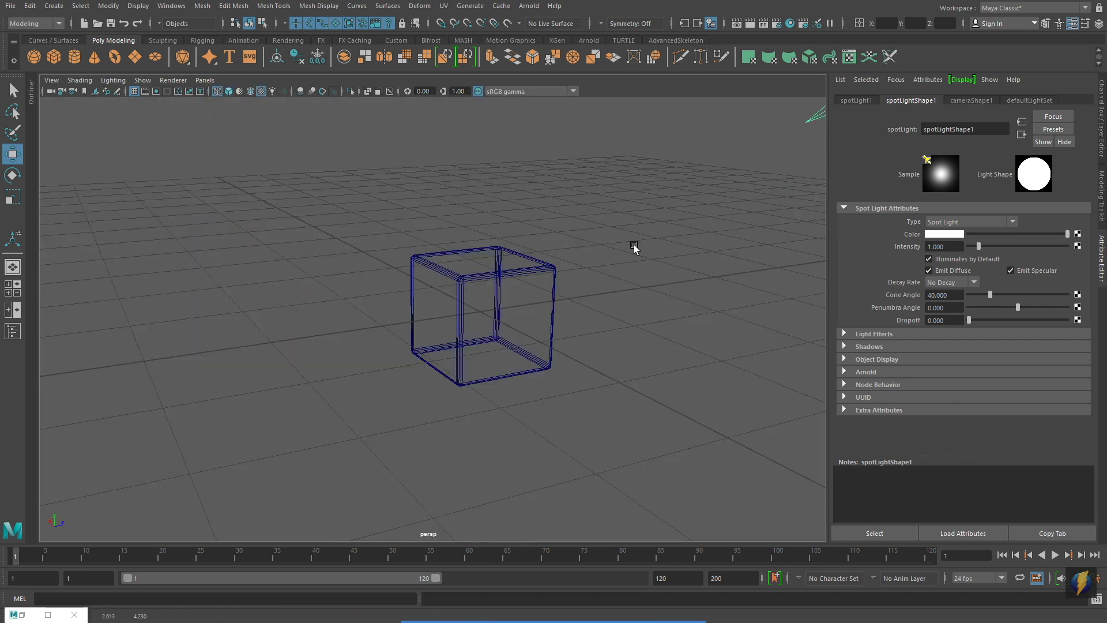
{"action": "key", "text": "5"}
{"action": "key", "text": "7"}
{"action": "key", "text": "space"}
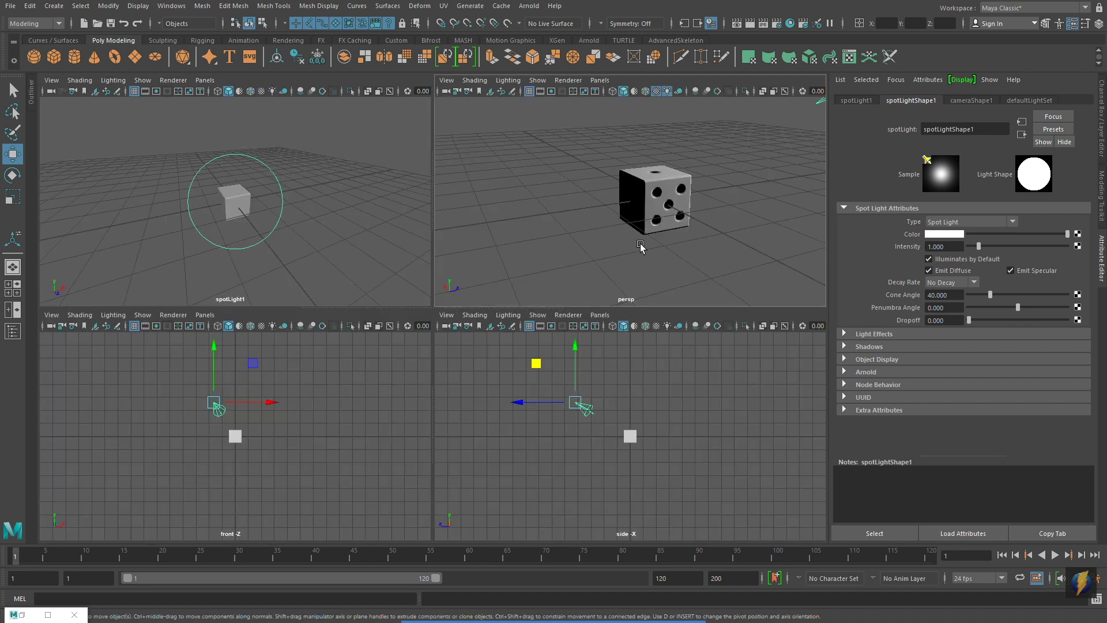
Re-aim the spotlight at the die while framing it, then create a polygon plane floor
{"action": "mouse_move", "coordinate": [675, 250]}
{"action": "left_mouse_down", "text": "alt"}
{"action": "mouse_move", "coordinate": [572, 228]}
{"action": "mouse_move", "coordinate": [678, 248]}
{"action": "left_mouse_up", "text": "alt"}
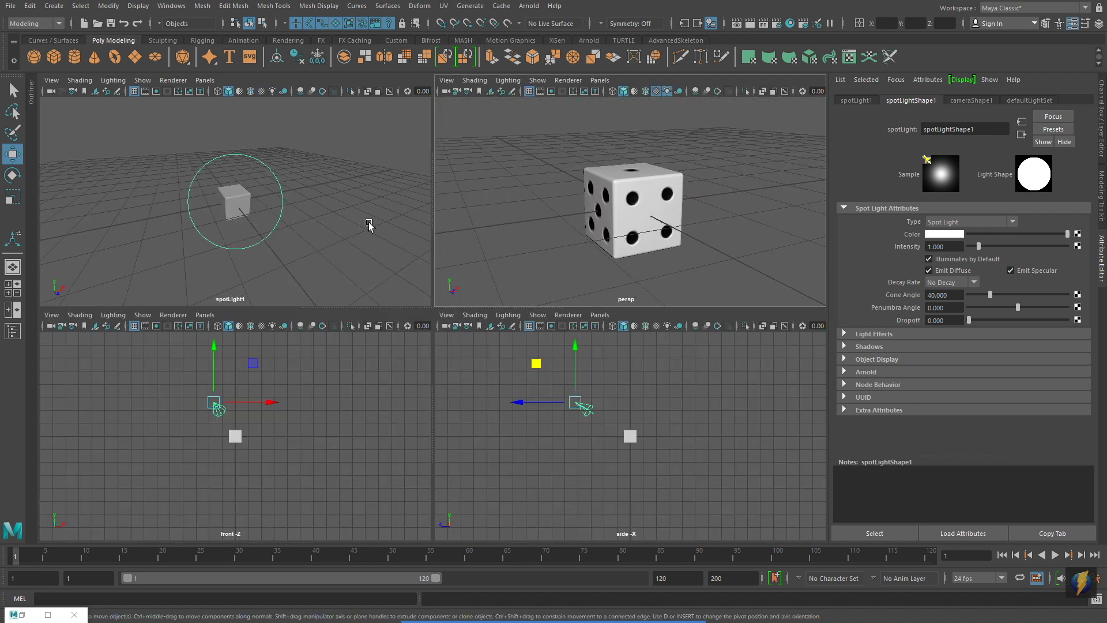
{"action": "middle_click_drag", "start_coordinate": [346, 219], "coordinate": [270, 229], "text": "alt"}
{"action": "left_click_drag", "start_coordinate": [269, 229], "coordinate": [320, 252], "text": "alt"}
{"action": "right_click_drag", "start_coordinate": [577, 266], "coordinate": [710, 254], "text": "alt"}
{"action": "mouse_move", "coordinate": [326, 252]}
{"action": "left_mouse_down", "text": "alt"}
{"action": "mouse_move", "coordinate": [336, 245]}
{"action": "mouse_move", "coordinate": [321, 233]}
{"action": "mouse_move", "coordinate": [326, 253]}
{"action": "mouse_move", "coordinate": [348, 227]}
{"action": "mouse_move", "coordinate": [383, 227]}
{"action": "mouse_move", "coordinate": [321, 225]}
{"action": "mouse_move", "coordinate": [338, 226]}
{"action": "mouse_move", "coordinate": [323, 227]}
{"action": "mouse_move", "coordinate": [336, 240]}
{"action": "mouse_move", "coordinate": [329, 225]}
{"action": "mouse_move", "coordinate": [339, 232]}
{"action": "mouse_move", "coordinate": [280, 240]}
{"action": "left_mouse_up", "text": "alt"}
{"action": "right_click_drag", "start_coordinate": [734, 231], "coordinate": [569, 222], "text": "alt"}
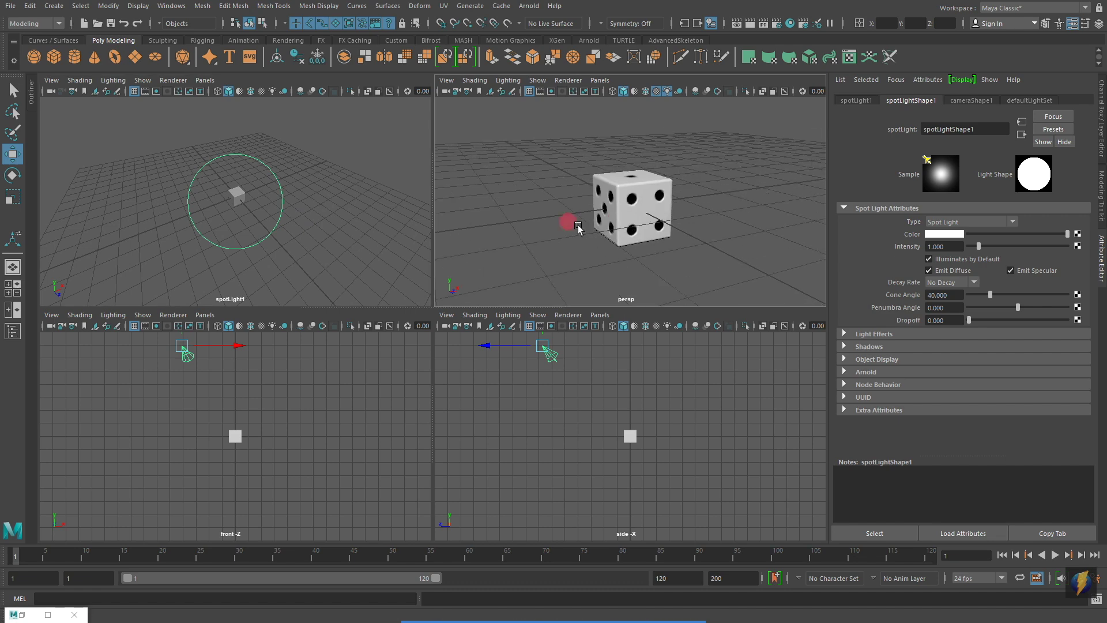
{"action": "left_click", "coordinate": [135, 56]}
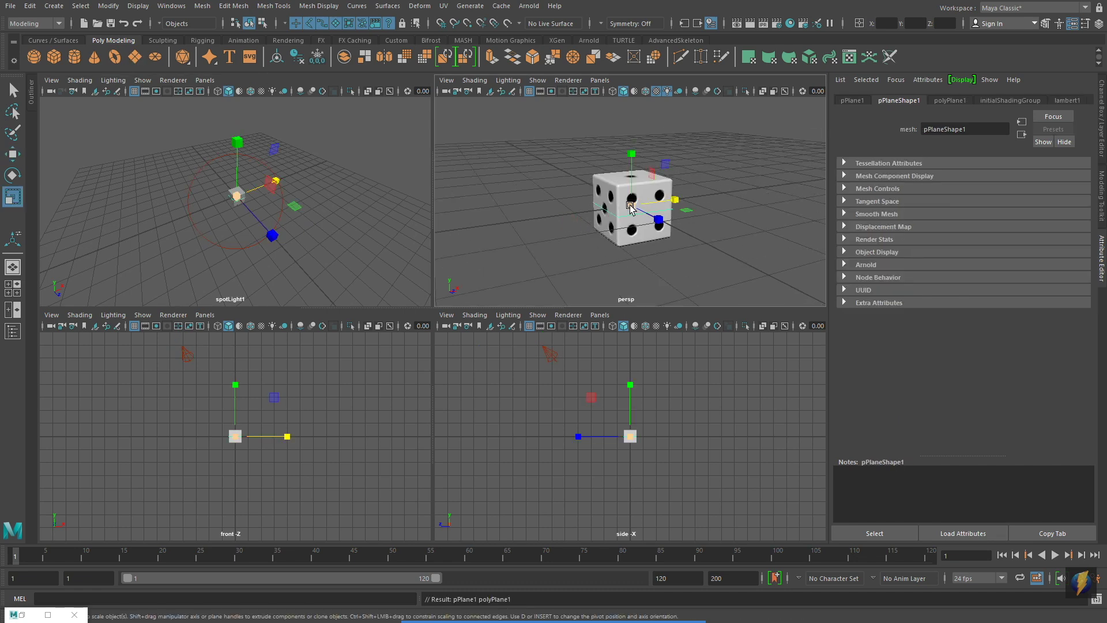
Move the plane down to the die's base, checking it in the side view
{"action": "left_click_drag", "start_coordinate": [658, 148], "coordinate": [659, 176]}
{"action": "key", "text": "space"}
{"action": "scroll", "coordinate": [547, 398], "scroll_direction": "up", "scroll_amount": 8}
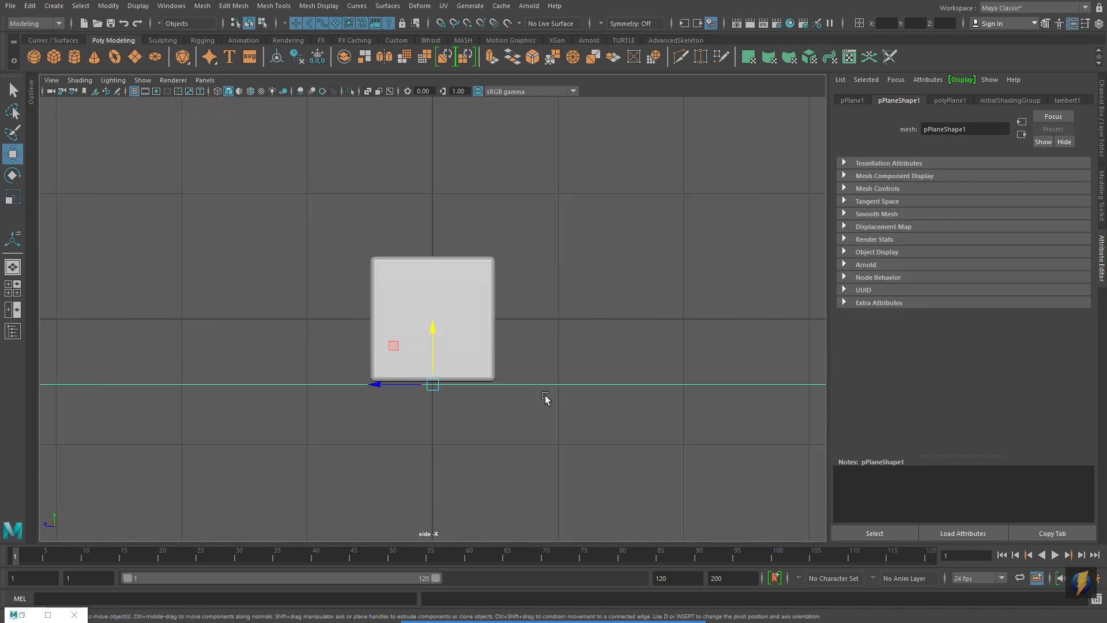
{"action": "key", "text": "space"}
Turn on viewport shadows and move the light to adjust the die's shadow
{"action": "key", "text": "space"}
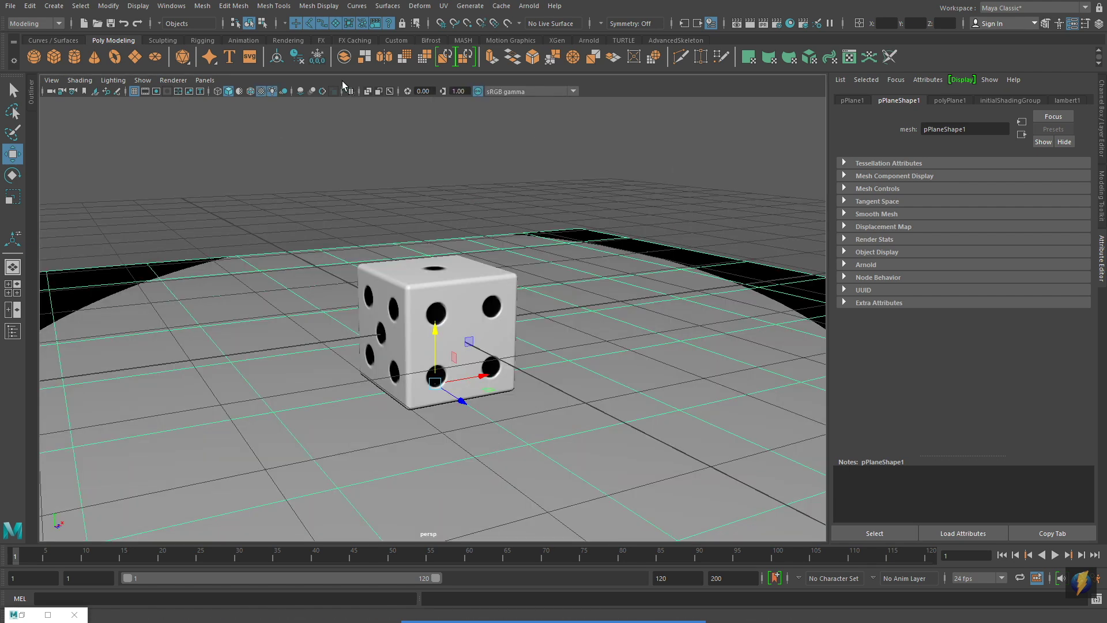
{"action": "left_click", "coordinate": [113, 79]}
{"action": "left_click", "coordinate": [133, 173]}
{"action": "key", "text": "space"}
{"action": "left_click_drag", "start_coordinate": [311, 202], "coordinate": [346, 219]}
{"action": "key", "text": "space"}
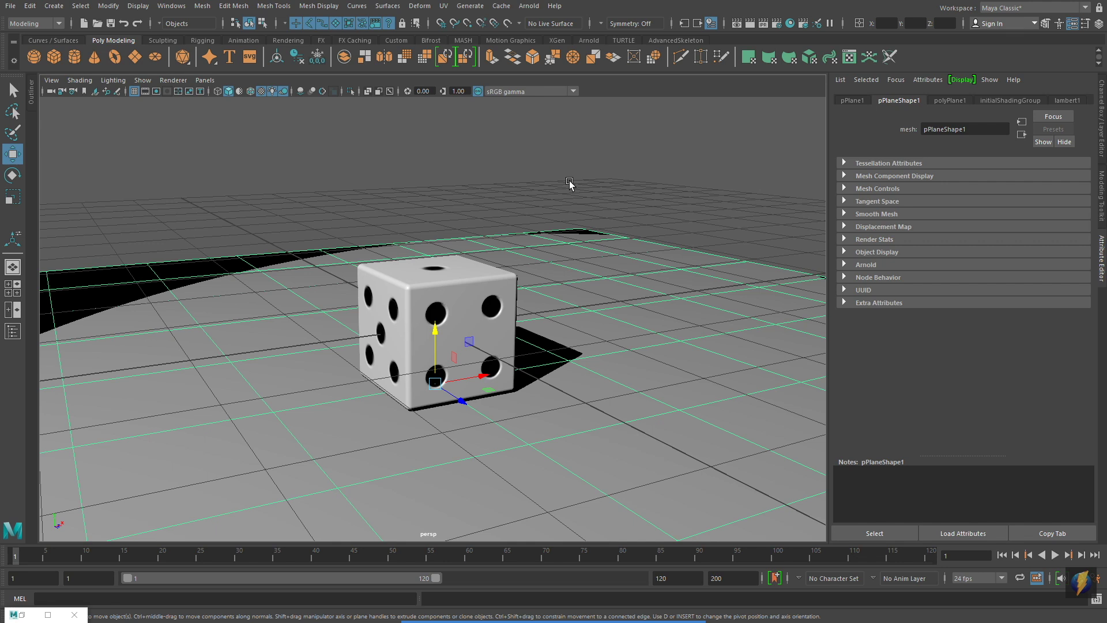
Enable Use Depth Map Shadows on spotLight1 and render the current frame
{"action": "left_click", "coordinate": [13, 331]}
{"action": "left_click", "coordinate": [75, 174]}
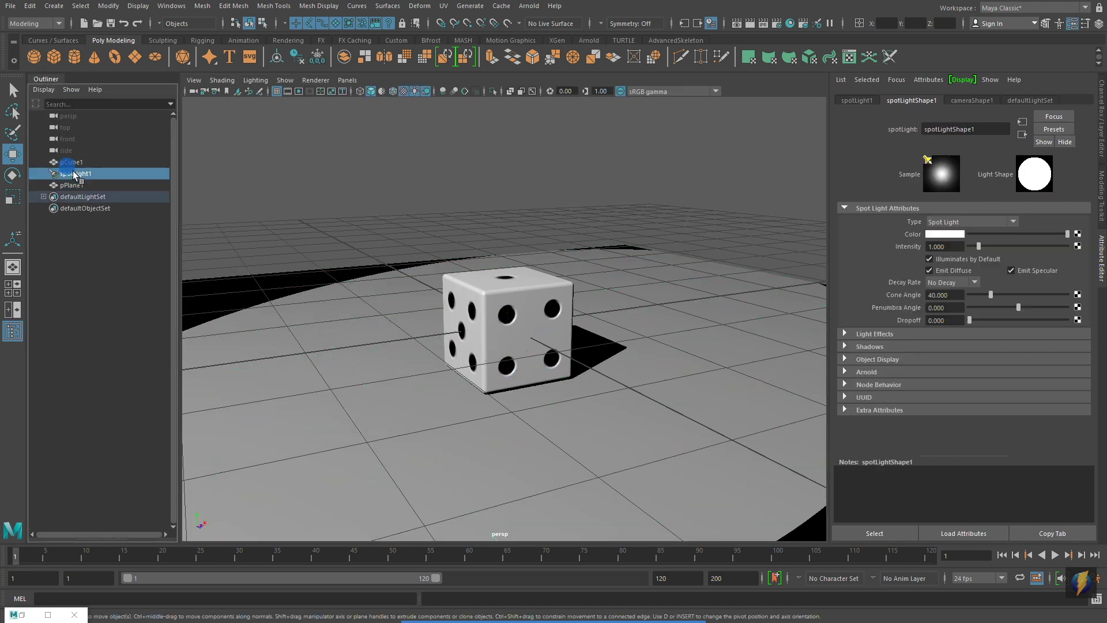
{"action": "left_click", "coordinate": [845, 346]}
{"action": "left_click", "coordinate": [932, 383]}
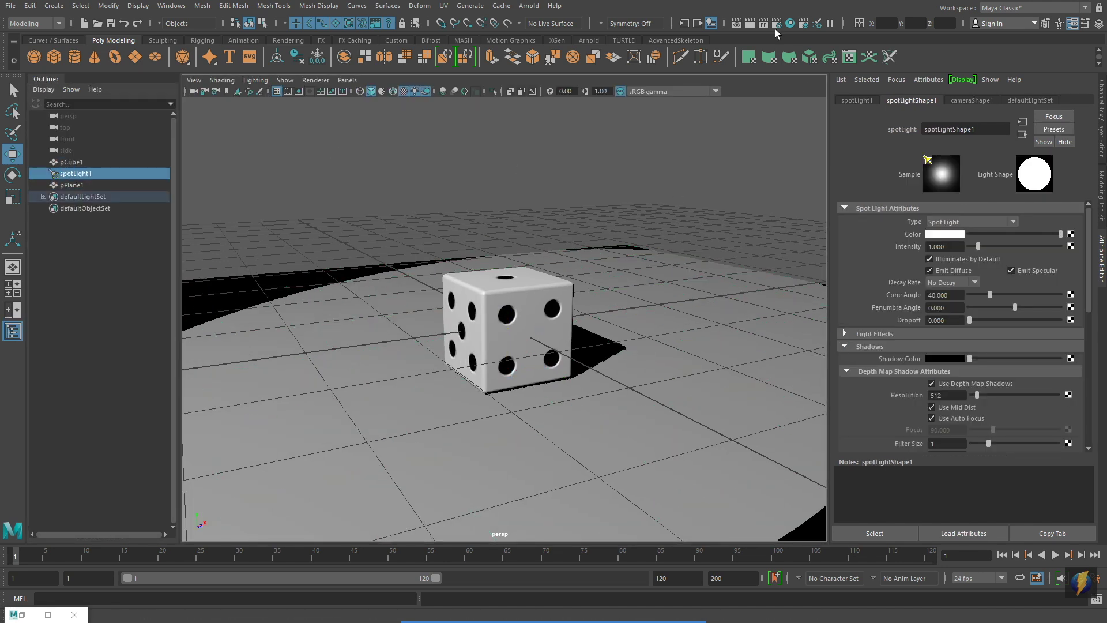
{"action": "left_click", "coordinate": [777, 23]}
{"action": "left_click", "coordinate": [560, 73]}
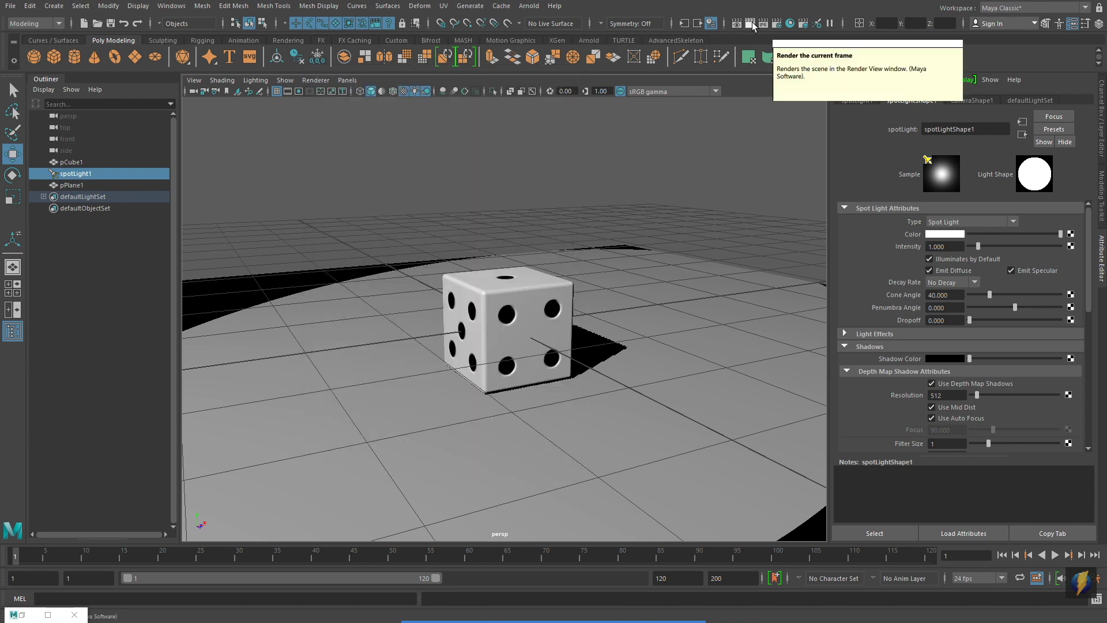
{"action": "left_click", "coordinate": [751, 23]}
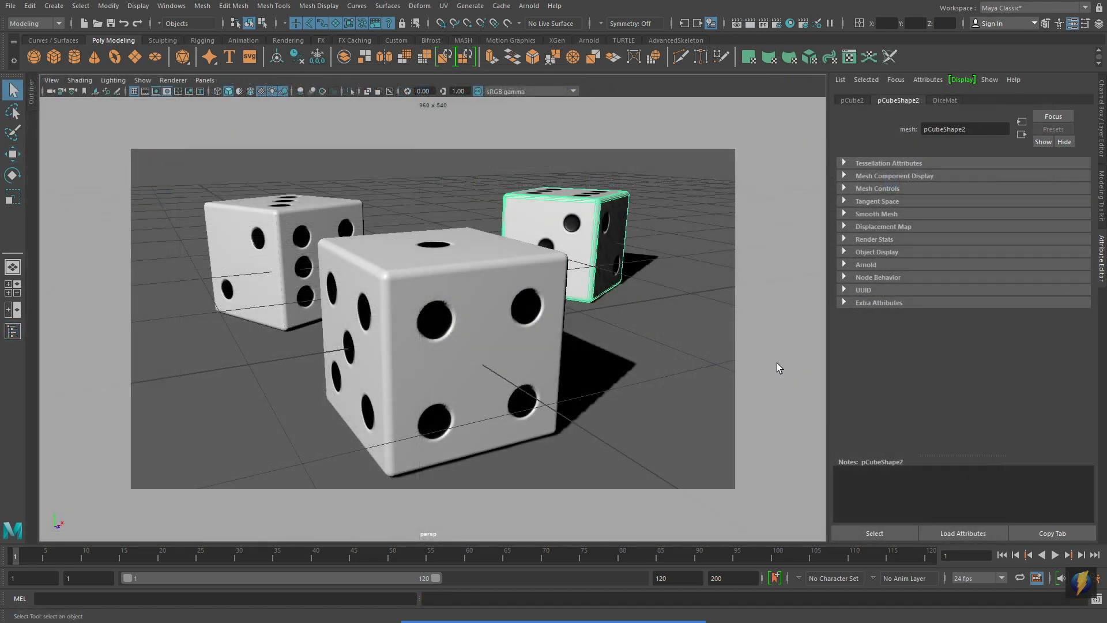
Render the frame to preview the three dice's shadows, then close the Render View
{"action": "left_click", "coordinate": [751, 23]}
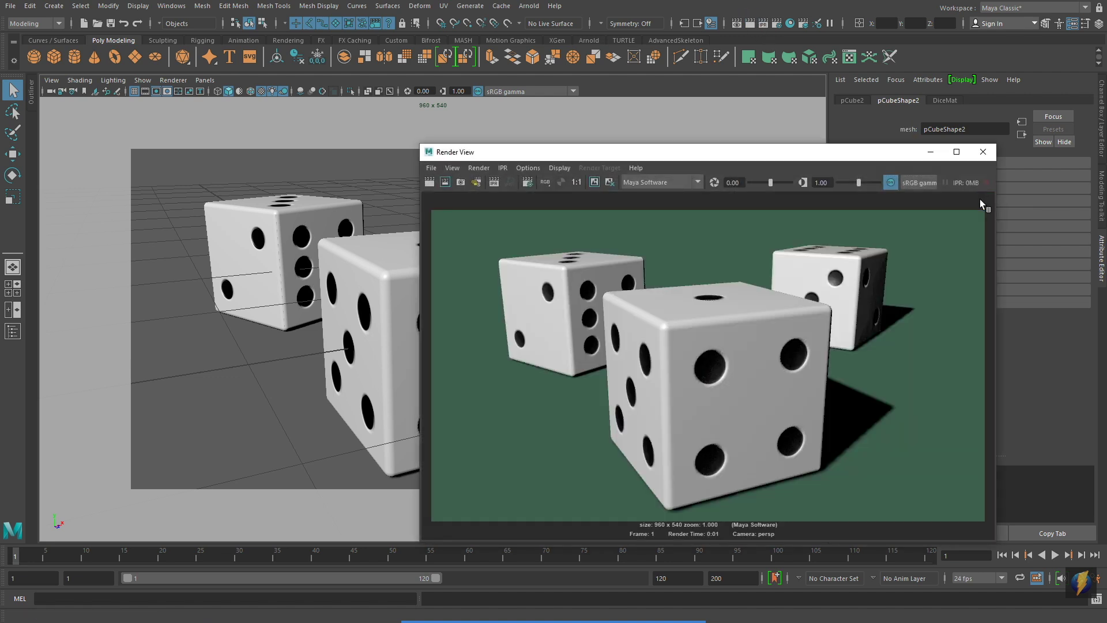
{"action": "left_click", "coordinate": [984, 151]}
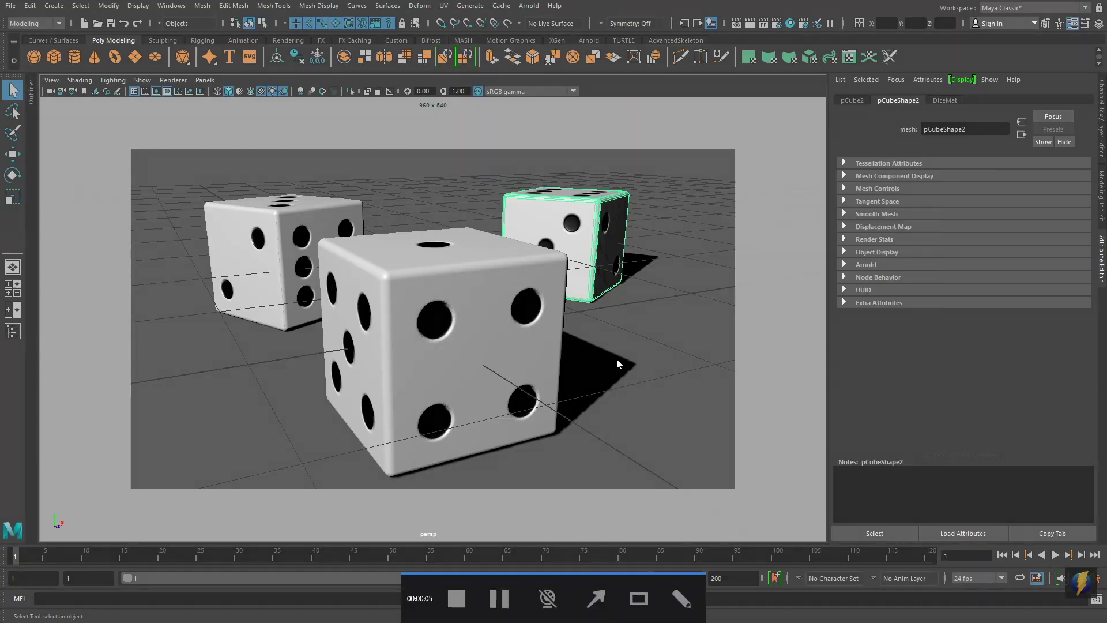
{"action": "left_click_drag", "start_coordinate": [684, 282], "coordinate": [549, 318]}
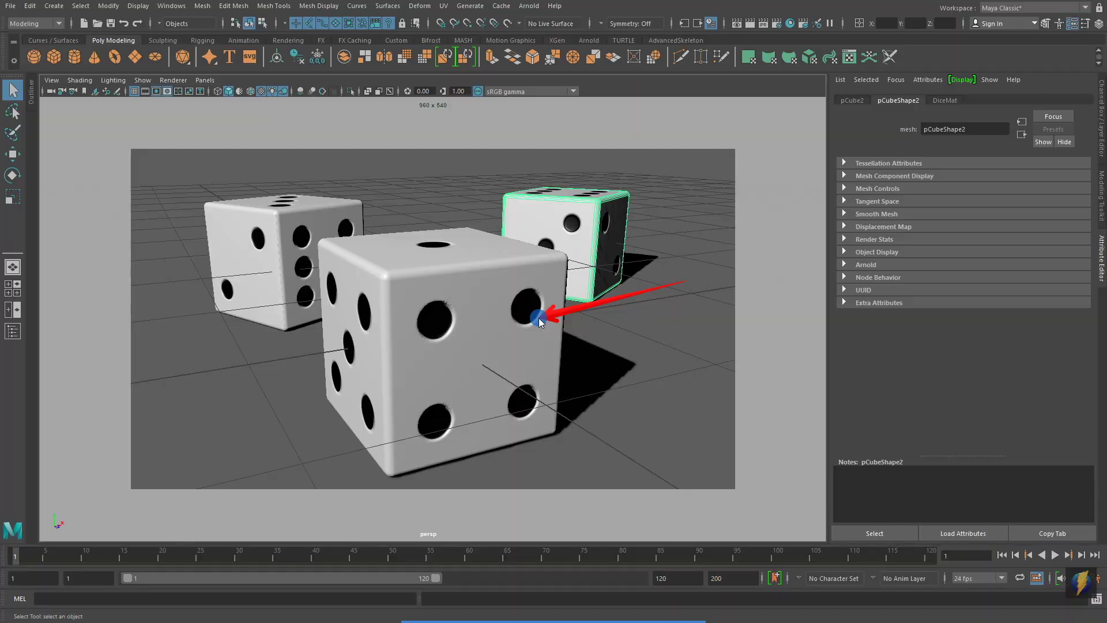
Clear to a fresh scene and create polygon cube pCube1 at the origin
{"action": "mouse_move", "coordinate": [538, 317]}
{"action": "left_mouse_down"}
{"action": "mouse_move", "coordinate": [427, 247]}
{"action": "mouse_move", "coordinate": [311, 238]}
{"action": "mouse_move", "coordinate": [610, 234]}
{"action": "left_mouse_up"}
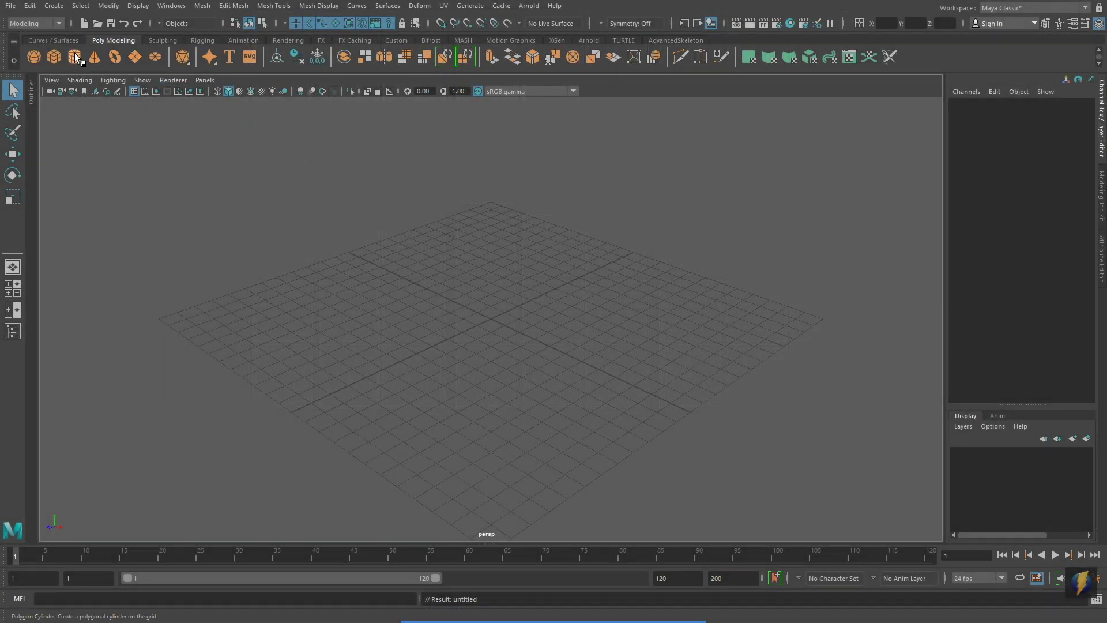
{"action": "middle_click_drag", "start_coordinate": [54, 56], "coordinate": [704, 326]}
Frame the new cube and create a Blinn material in Hypershade
{"action": "key", "text": "f"}
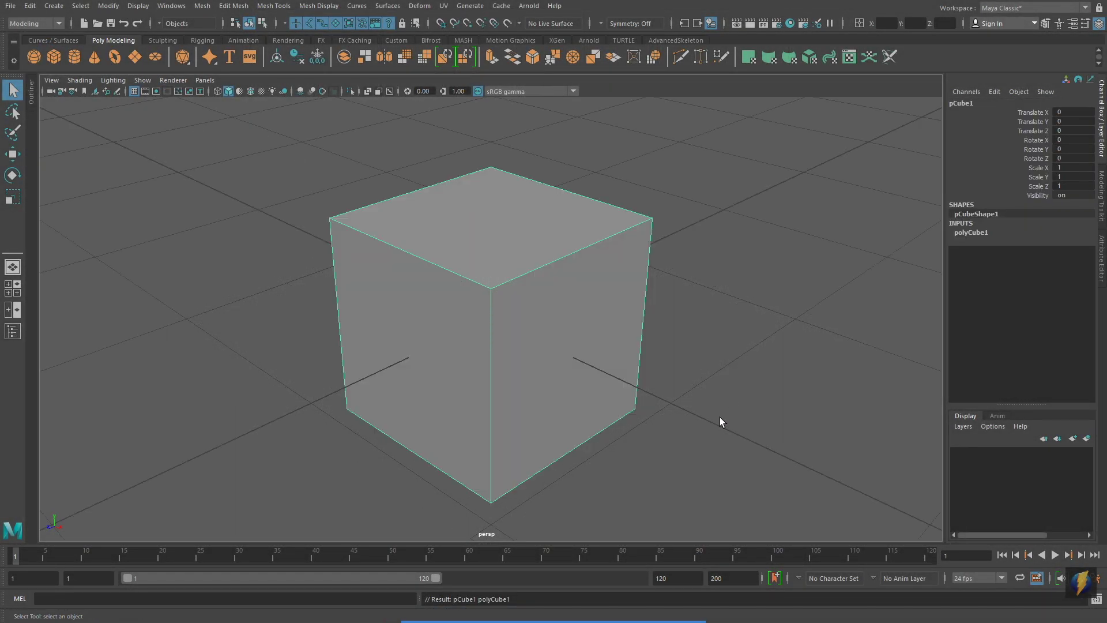
{"action": "left_click", "coordinate": [790, 23]}
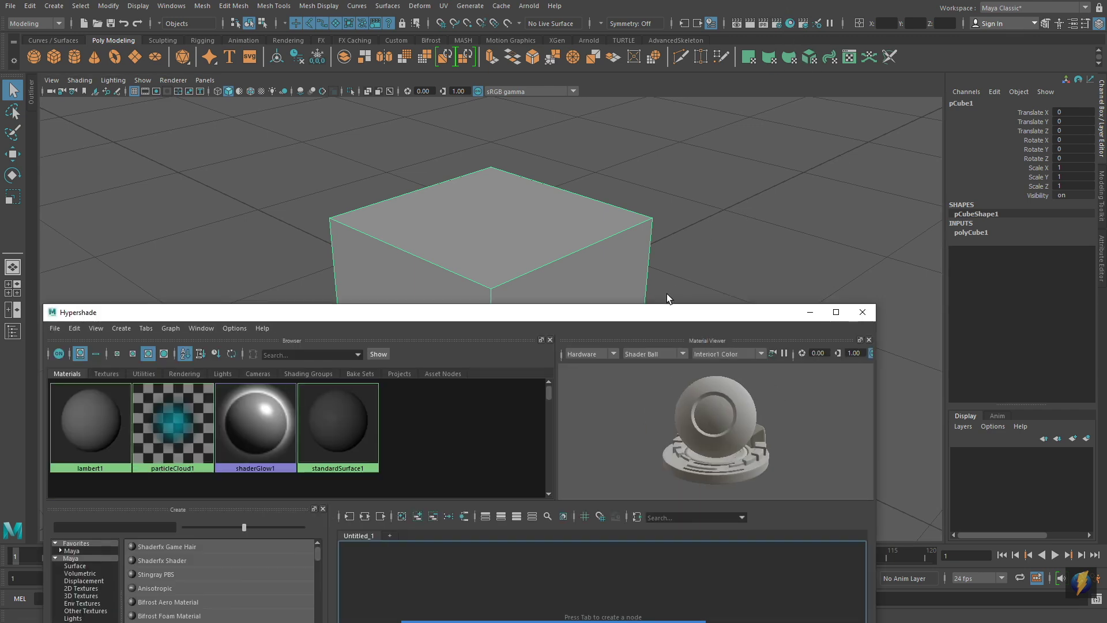
{"action": "left_click_drag", "start_coordinate": [667, 311], "coordinate": [760, 140]}
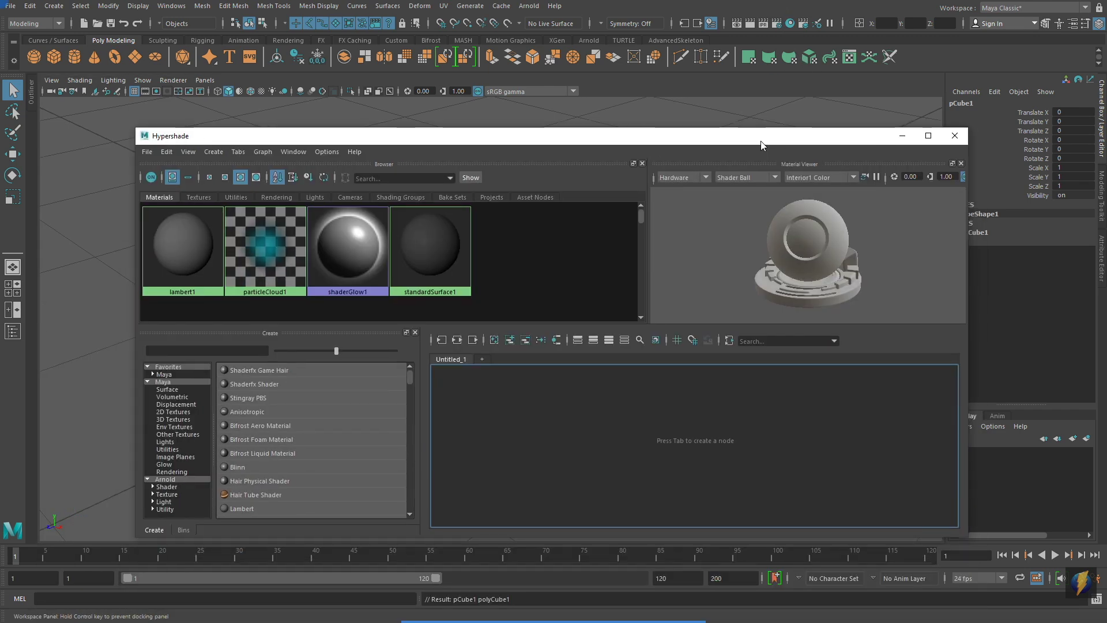
{"action": "left_click", "coordinate": [261, 467]}
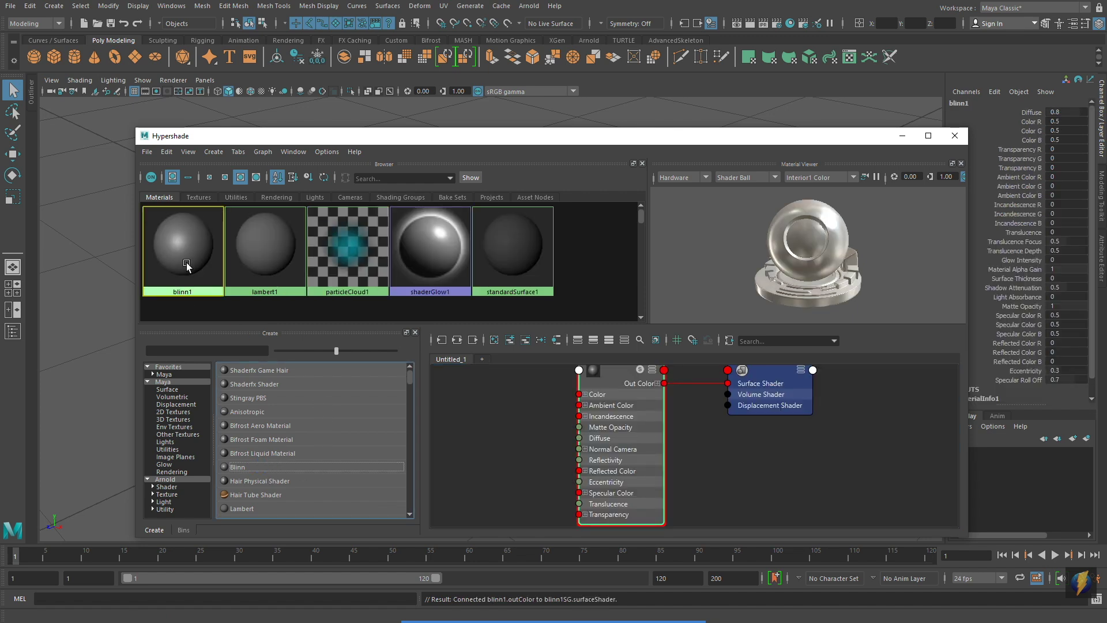
Rename the new blinn1 material to RubiksMat in the Attribute Editor
{"action": "left_click", "coordinate": [903, 136]}
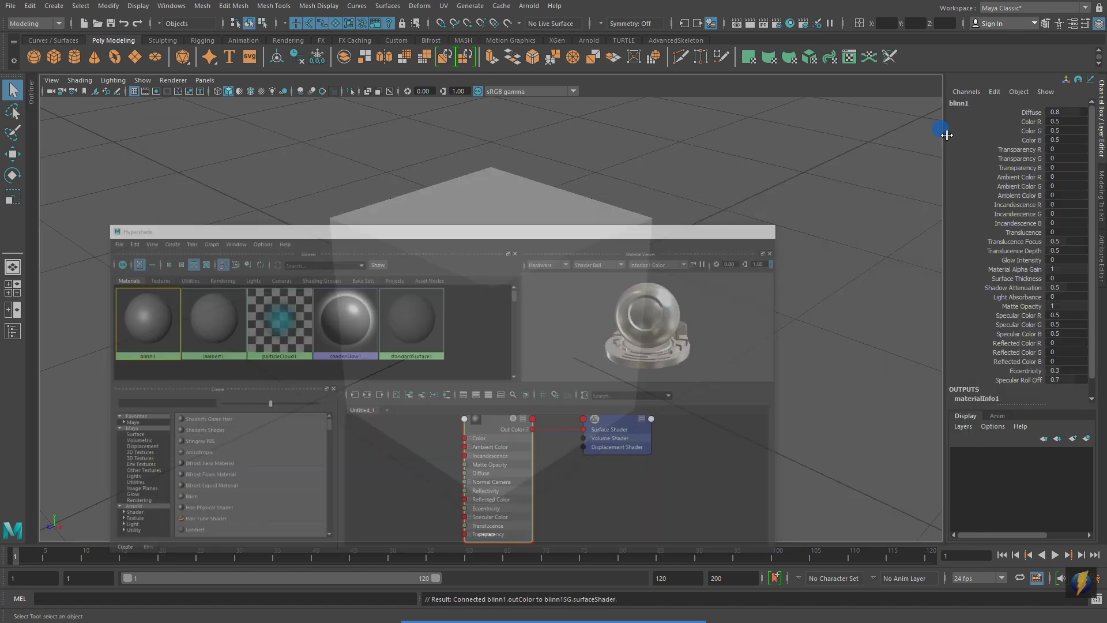
{"action": "left_click", "coordinate": [1102, 262]}
{"action": "double_click", "coordinate": [942, 129]}
{"action": "type", "text": "RubiksMat"}
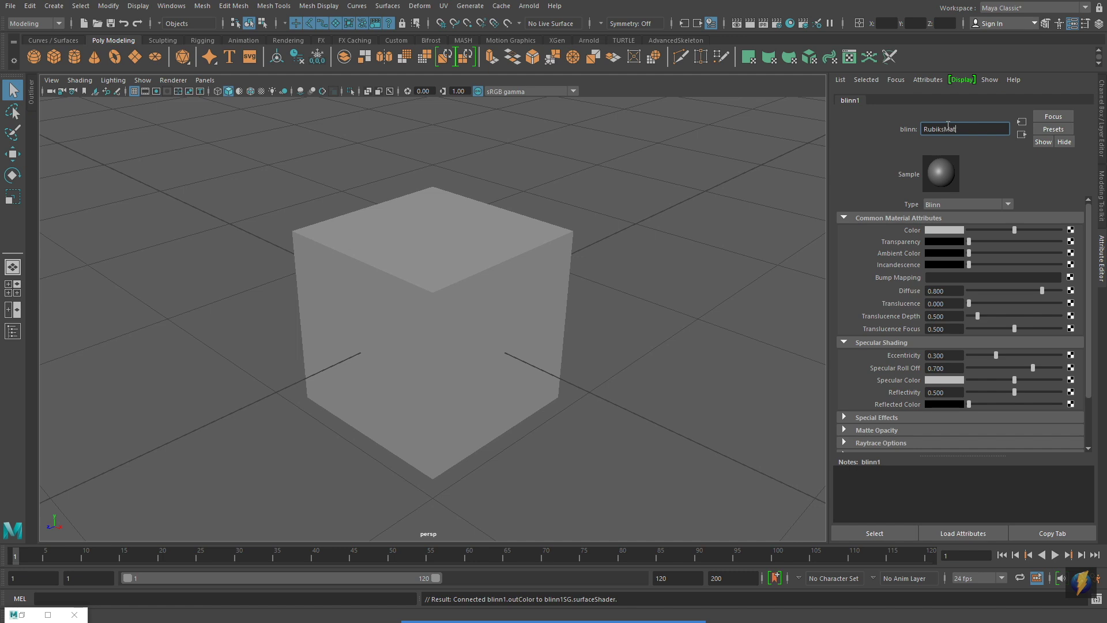
{"action": "key", "text": "Return"}
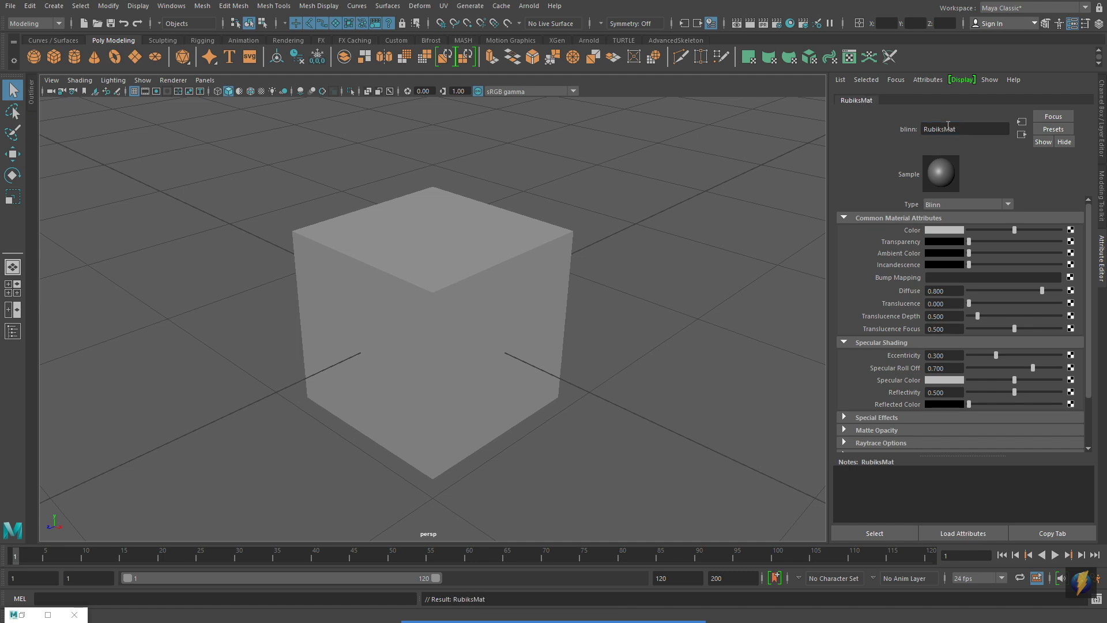
Connect a File texture using RubiksCube.jpg to RubiksMat's Color
{"action": "left_click", "coordinate": [1072, 230]}
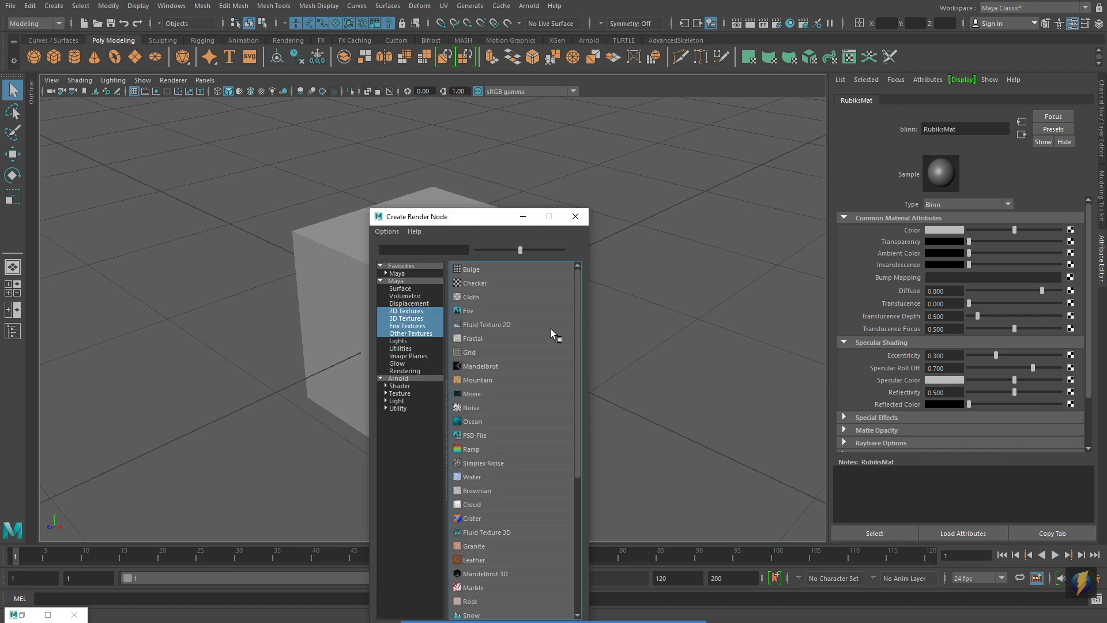
{"action": "left_click", "coordinate": [474, 311]}
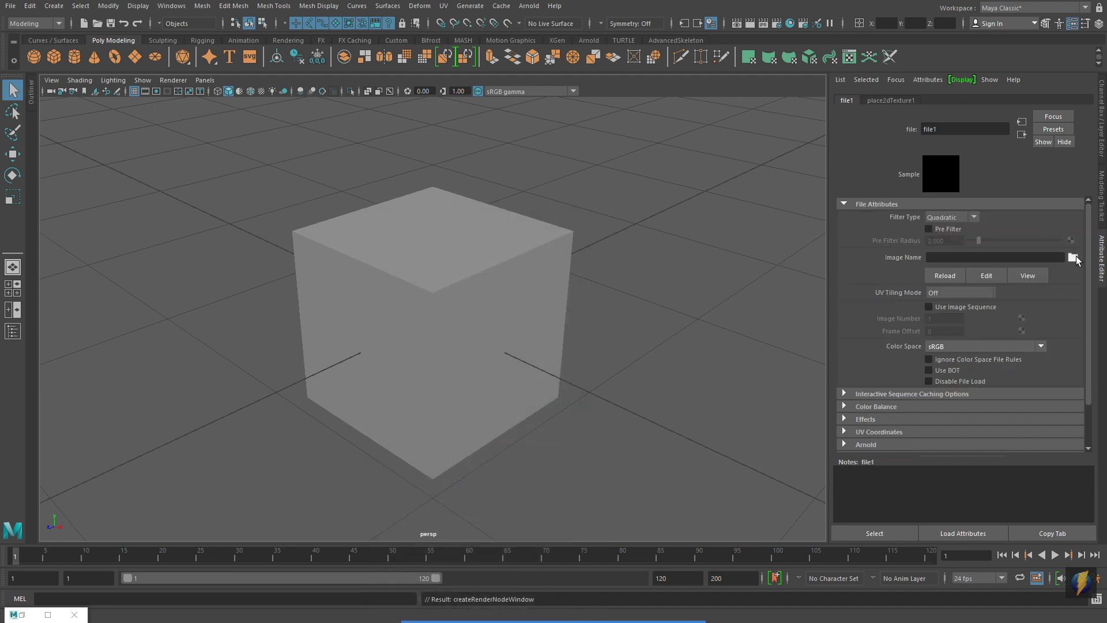
{"action": "left_click", "coordinate": [1071, 257]}
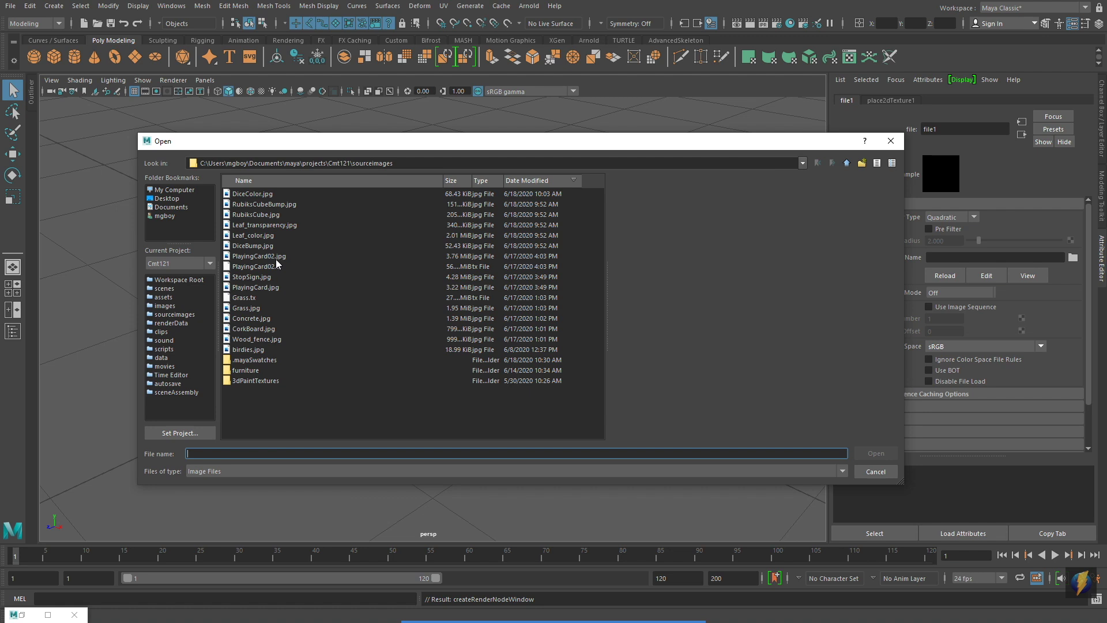
{"action": "left_click", "coordinate": [263, 216]}
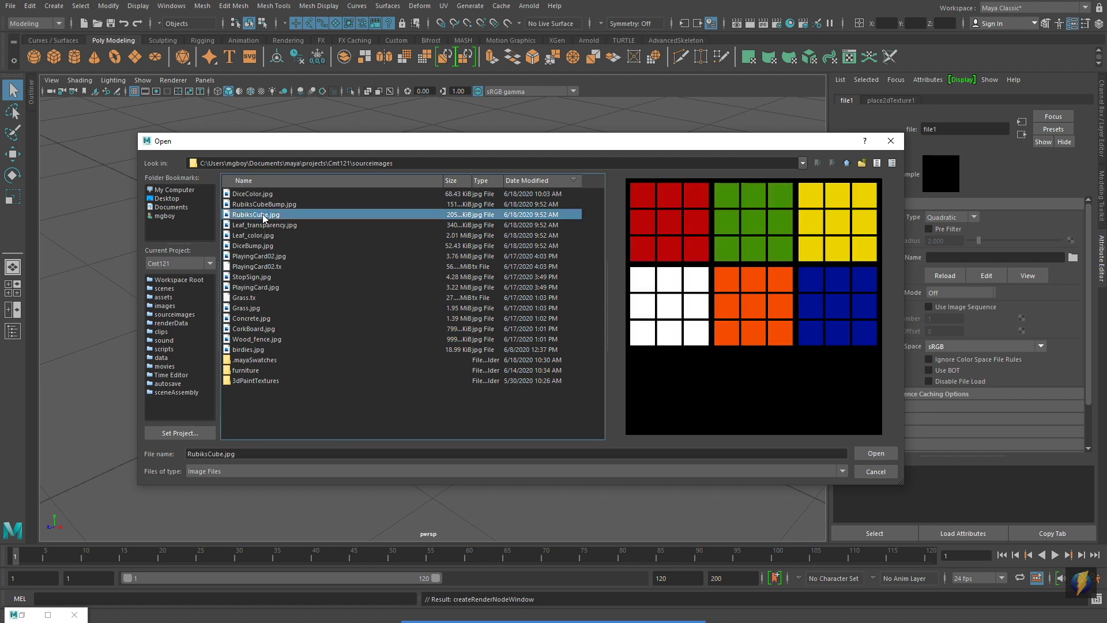
{"action": "left_click", "coordinate": [876, 454]}
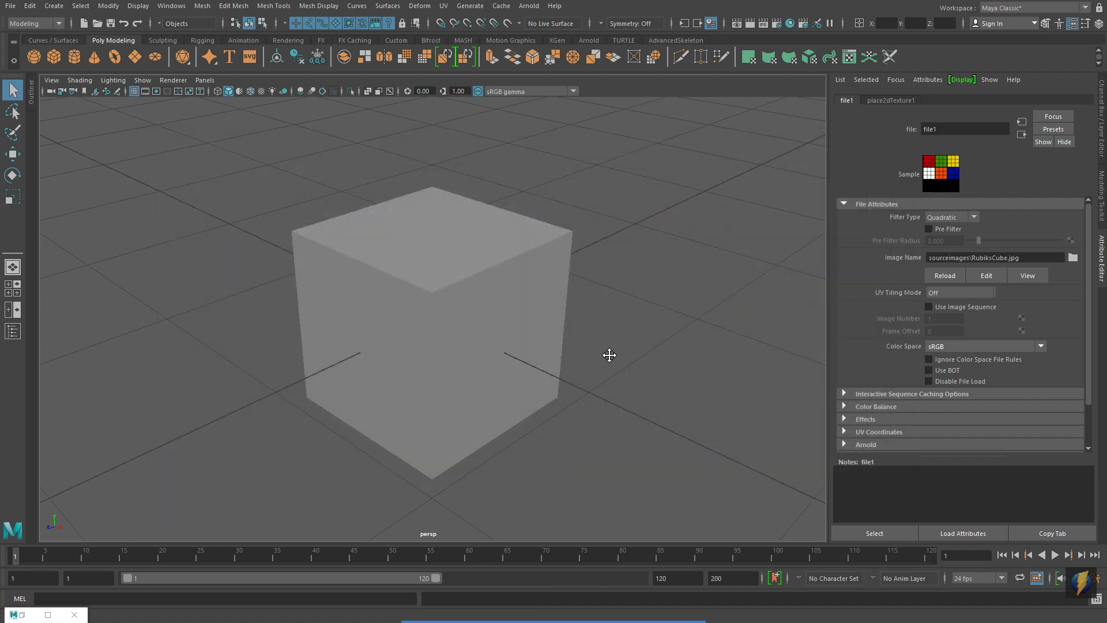
Turn on textured display so the cube shows the RubiksCube.jpg squares, then close Hypershade
{"action": "middle_click_drag", "start_coordinate": [610, 354], "coordinate": [568, 371], "text": "alt"}
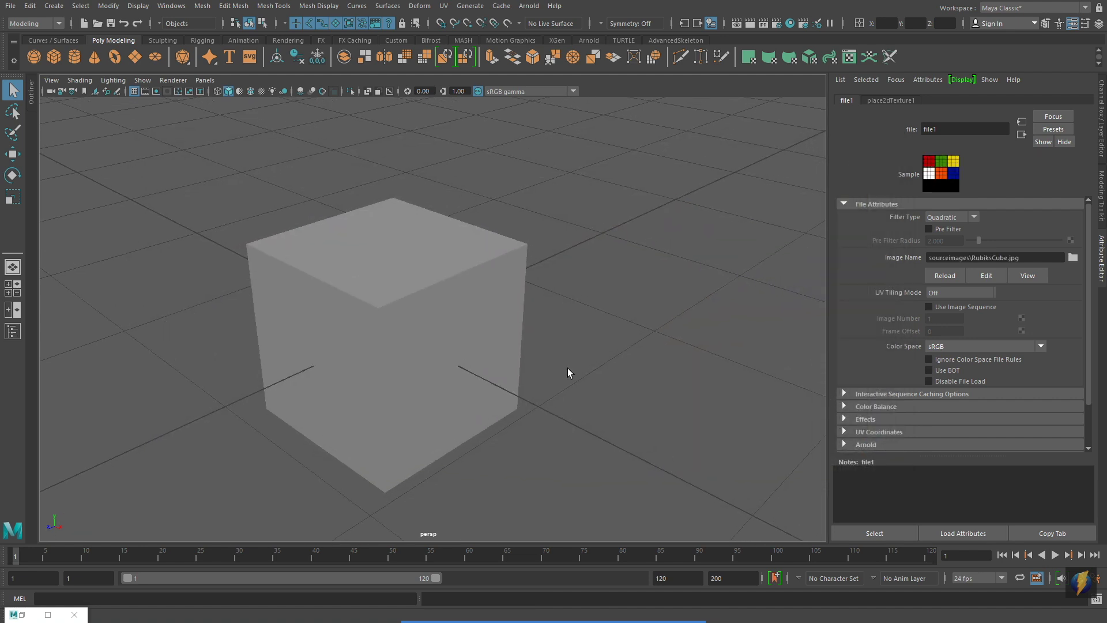
{"action": "left_click", "coordinate": [791, 23]}
{"action": "left_click", "coordinate": [555, 133]}
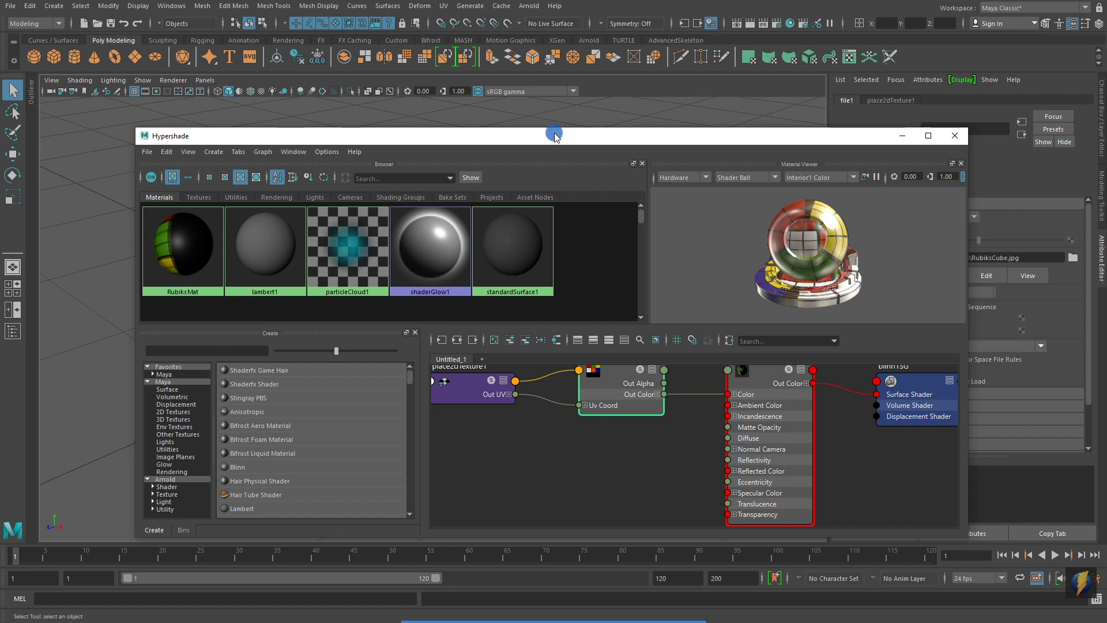
{"action": "left_click_drag", "start_coordinate": [555, 133], "coordinate": [846, 229]}
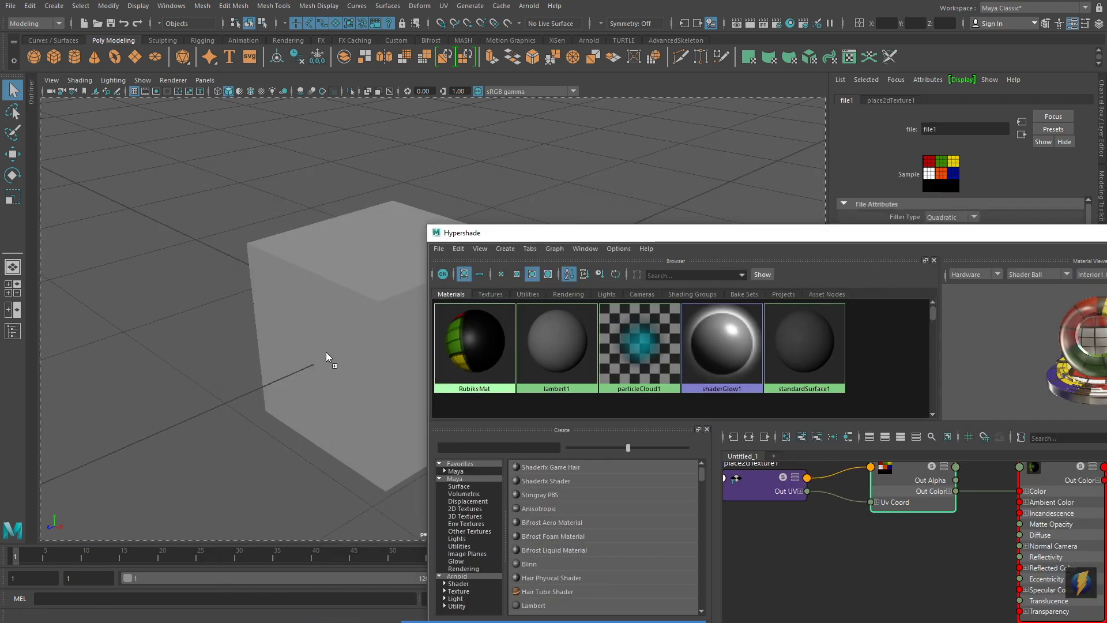
{"action": "key", "text": "6"}
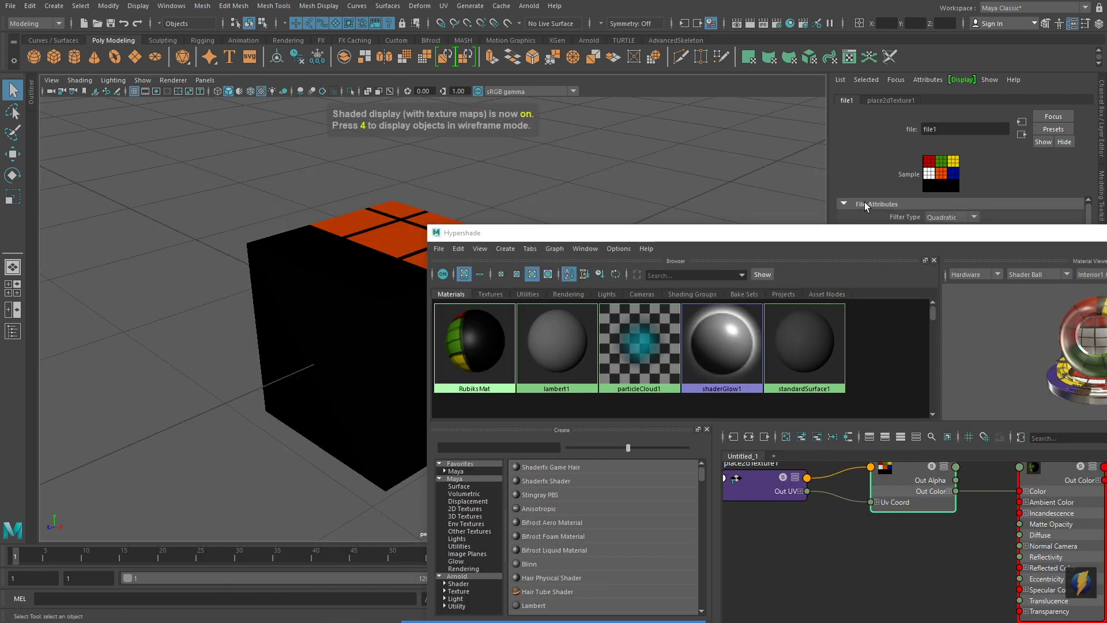
{"action": "left_click_drag", "start_coordinate": [913, 234], "coordinate": [584, 212]}
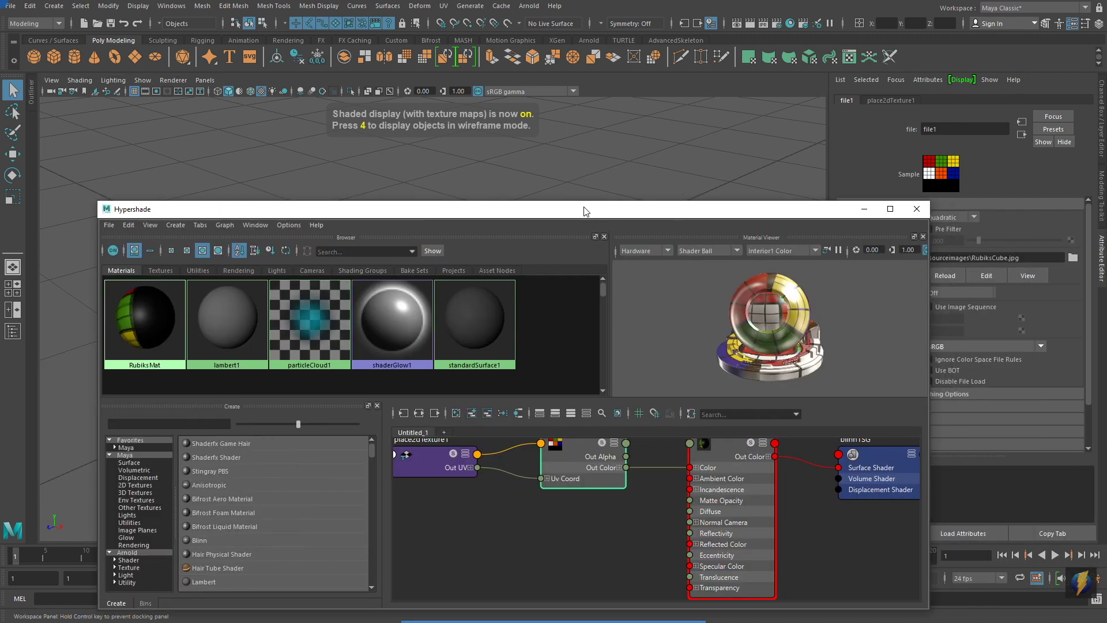
{"action": "left_click", "coordinate": [916, 209]}
{"action": "left_click_drag", "start_coordinate": [575, 282], "coordinate": [502, 155], "text": "alt"}
{"action": "left_click", "coordinate": [398, 309]}
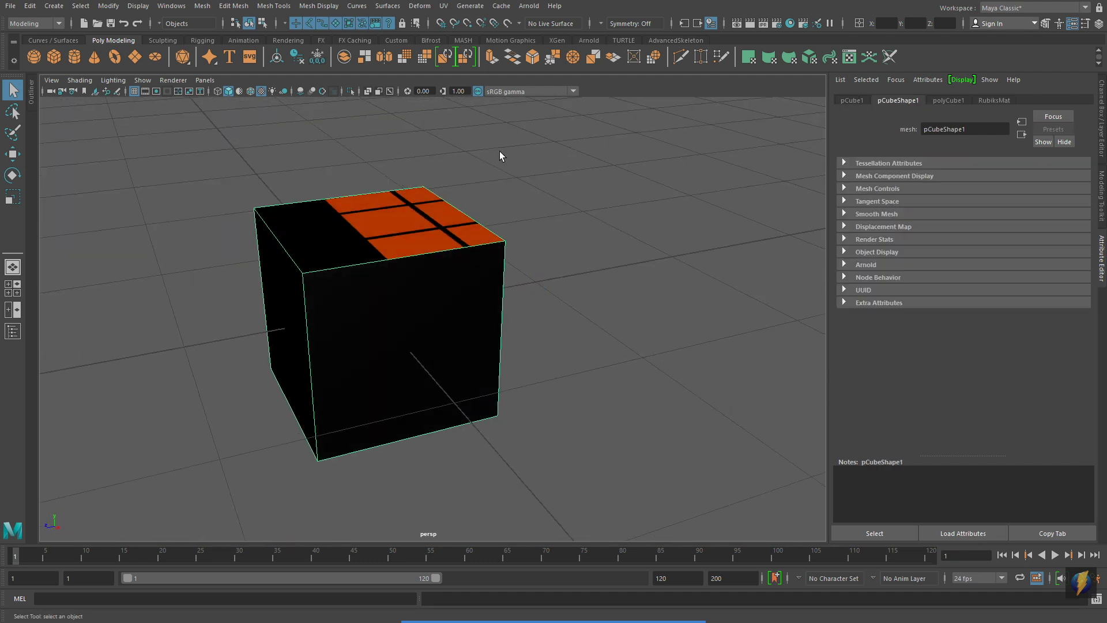
{"action": "left_click", "coordinate": [444, 6]}
{"action": "left_click", "coordinate": [471, 26]}
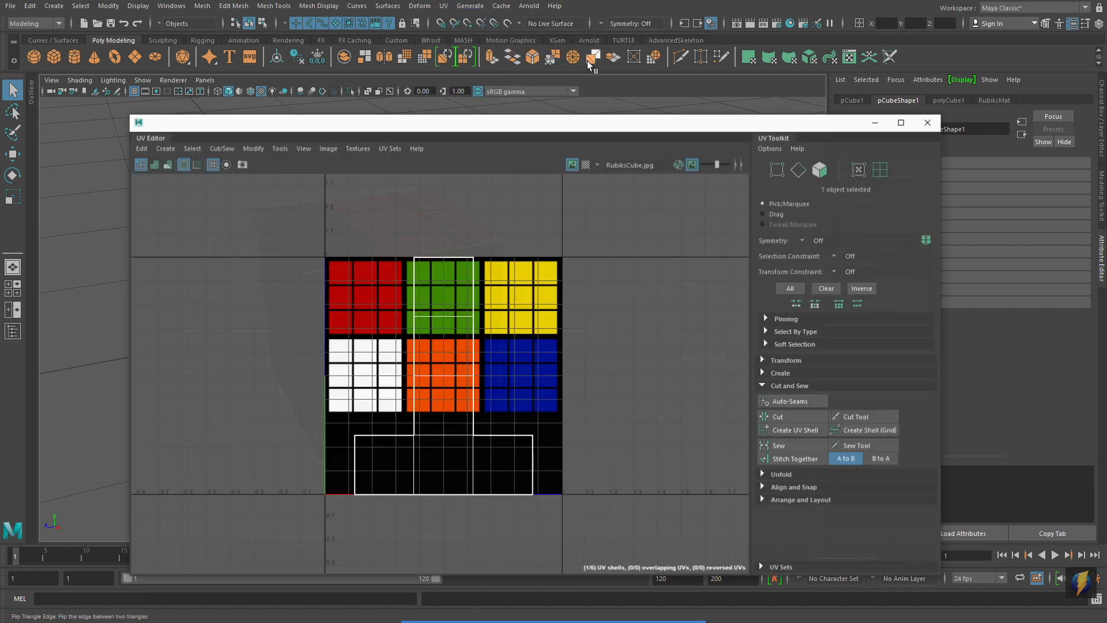
{"action": "left_click_drag", "start_coordinate": [517, 128], "coordinate": [804, 146]}
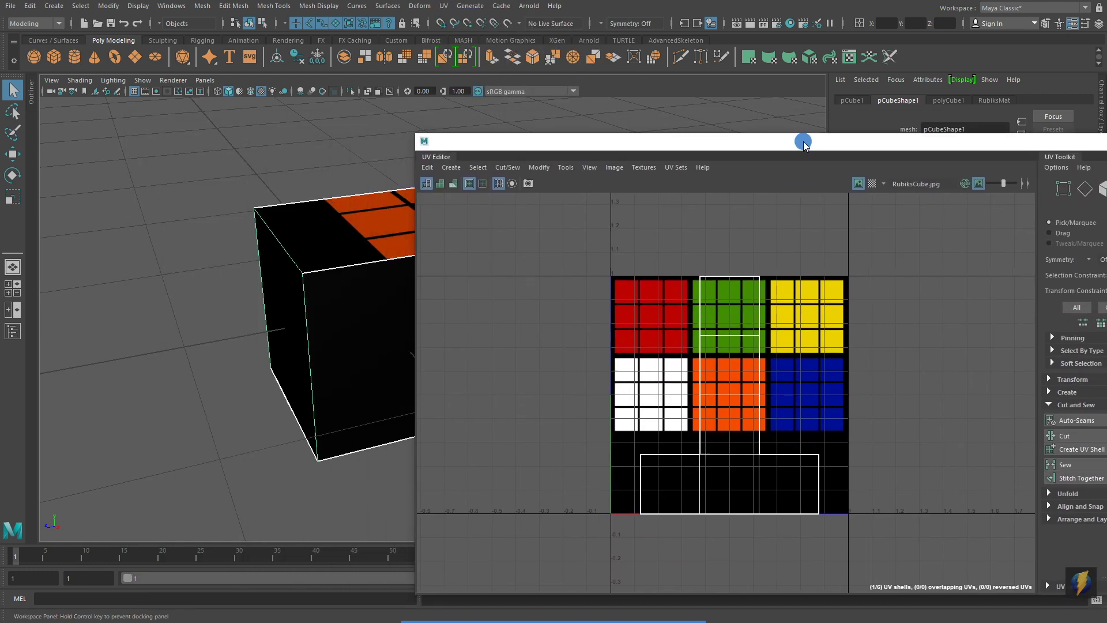
{"action": "left_click_drag", "start_coordinate": [195, 272], "coordinate": [513, 309], "text": "alt"}
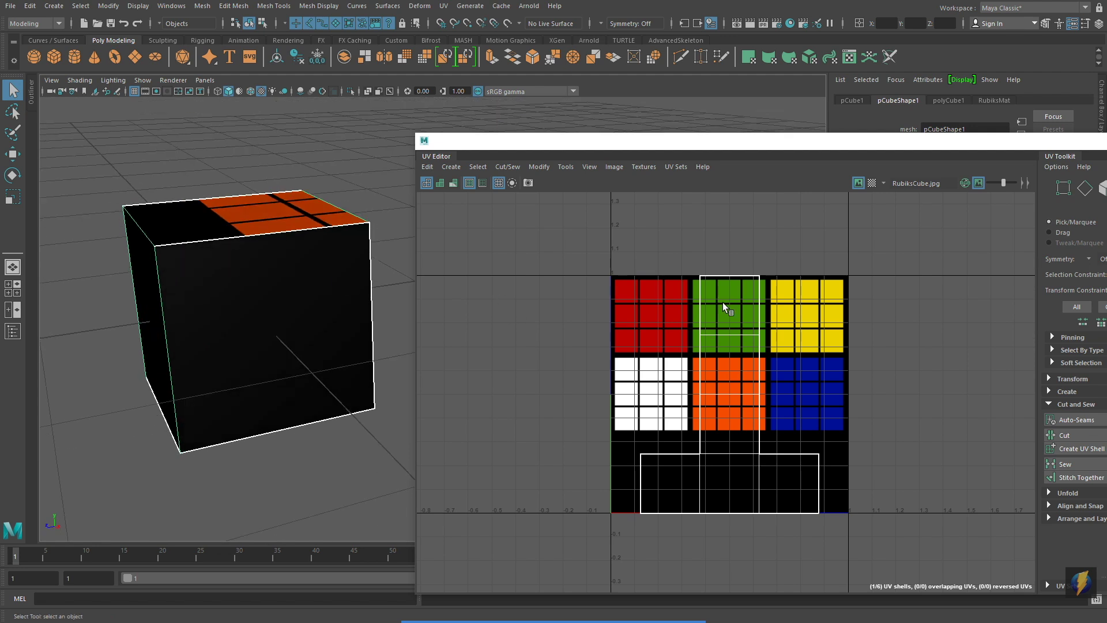
{"action": "left_click_drag", "start_coordinate": [777, 151], "coordinate": [675, 154]}
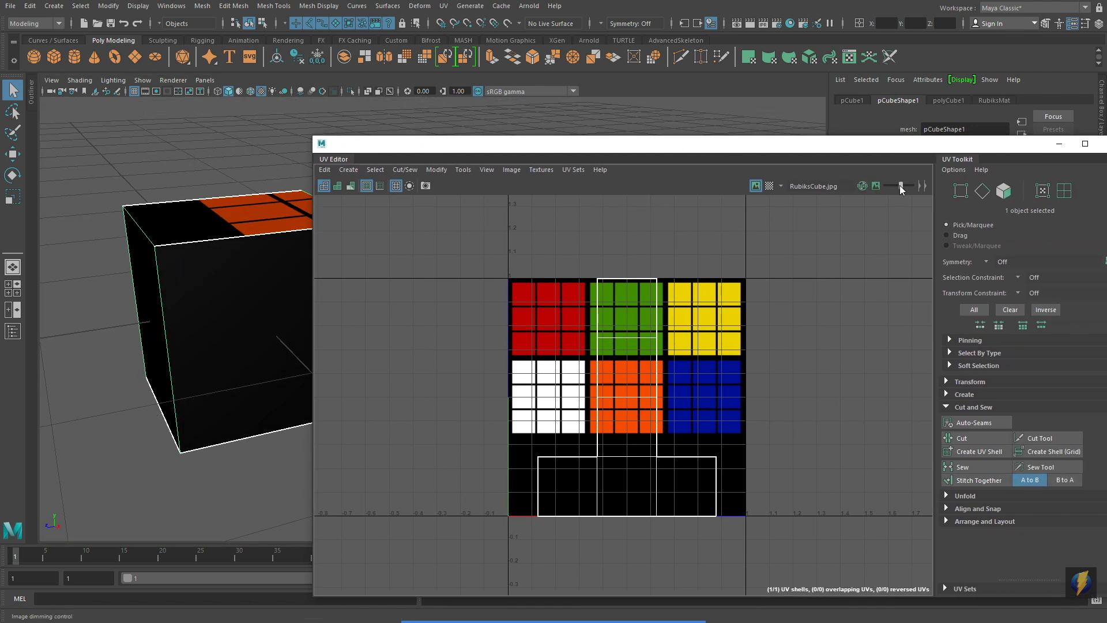
{"action": "left_click_drag", "start_coordinate": [896, 190], "coordinate": [904, 189]}
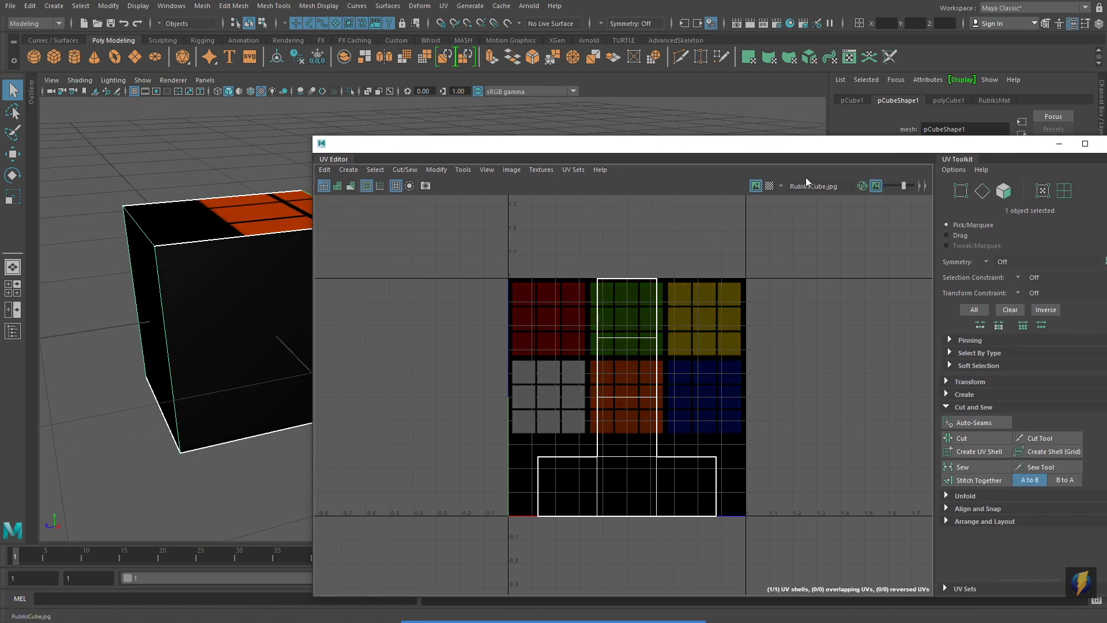
{"action": "left_click_drag", "start_coordinate": [649, 145], "coordinate": [723, 116]}
{"action": "left_click", "coordinate": [1017, 178]}
{"action": "left_click", "coordinate": [735, 343]}
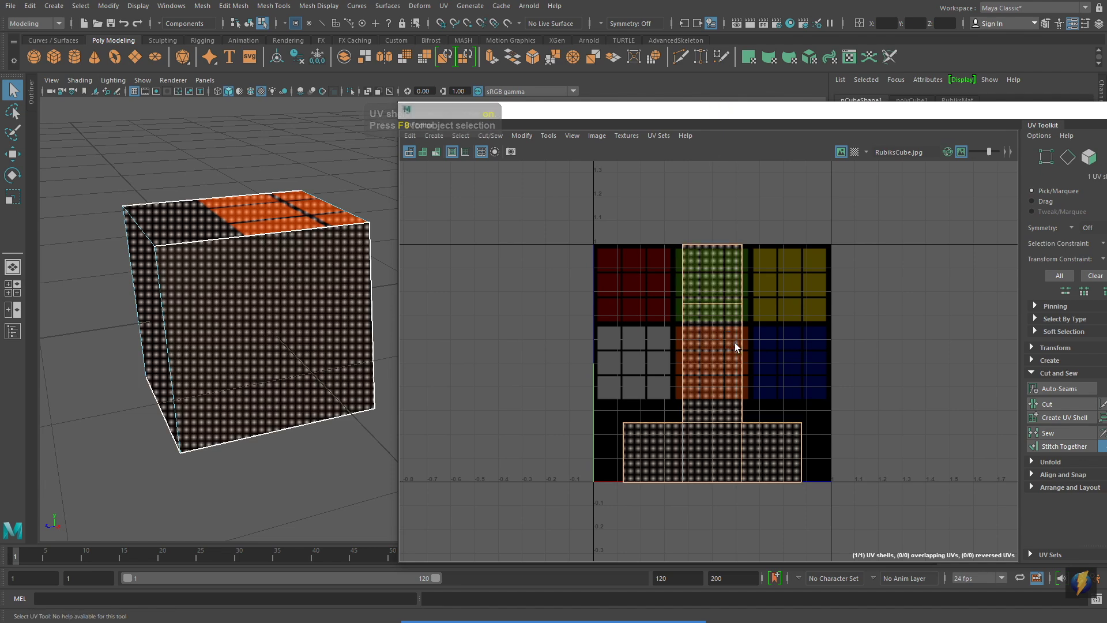
{"action": "key", "text": "w"}
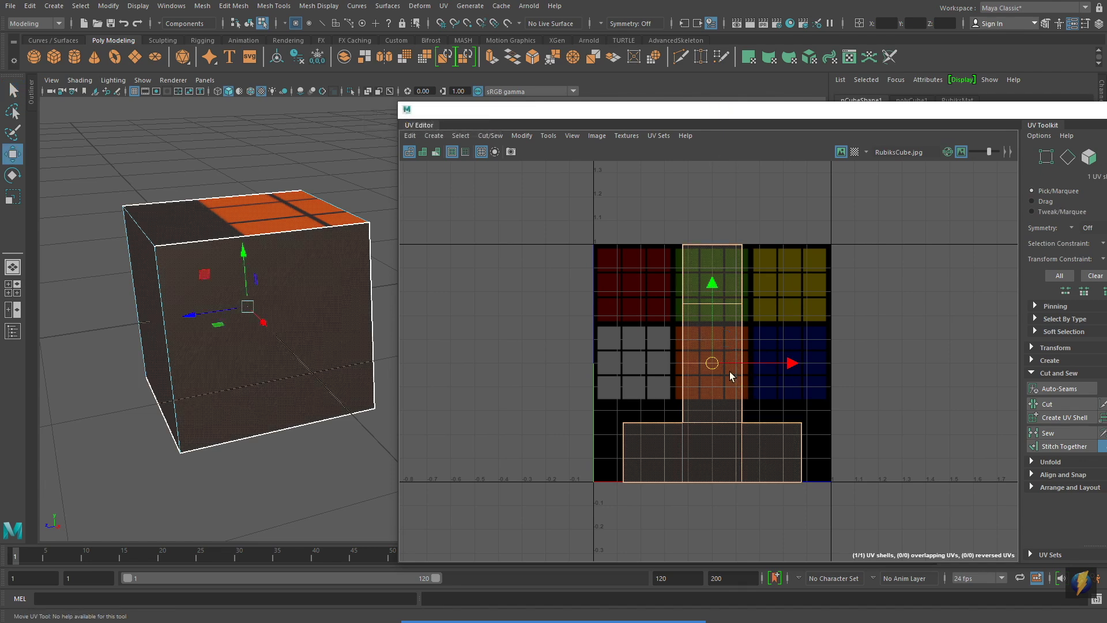
{"action": "left_click_drag", "start_coordinate": [710, 364], "coordinate": [708, 323]}
{"action": "key", "text": "ctrl+z"}
{"action": "key", "text": "e"}
{"action": "left_click_drag", "start_coordinate": [744, 298], "coordinate": [805, 397]}
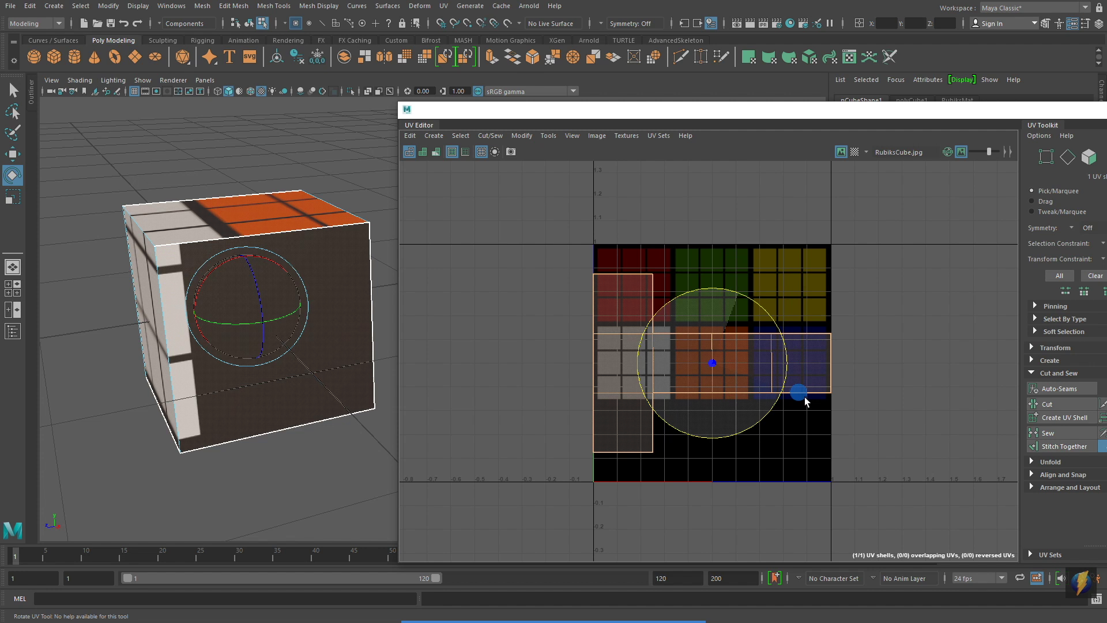
{"action": "key", "text": "ctrl+z"}
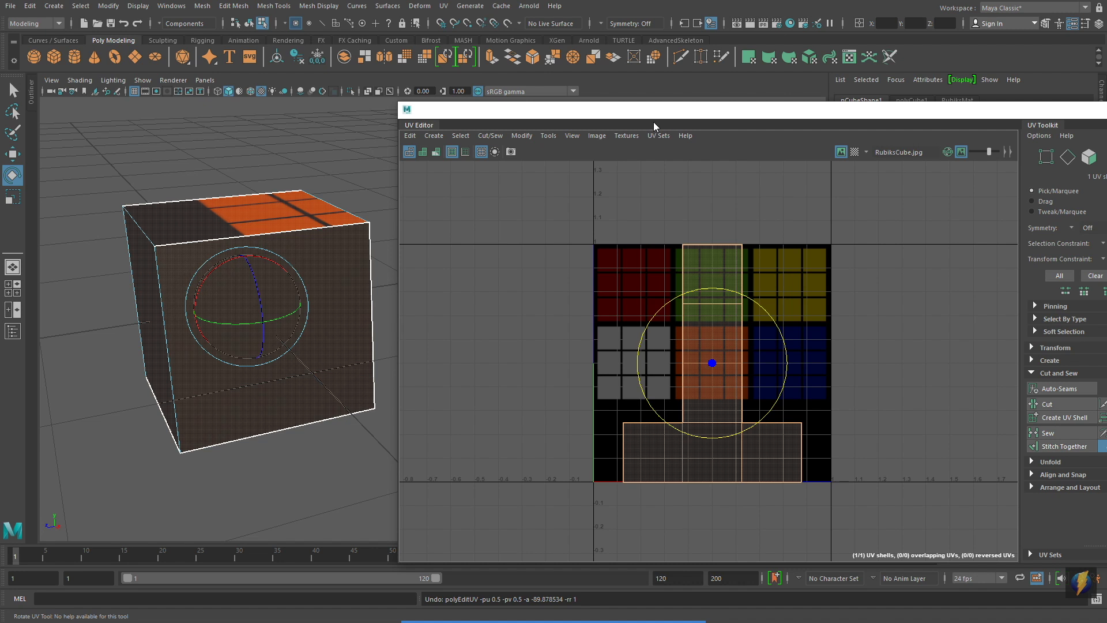
{"action": "right_click_drag", "start_coordinate": [719, 283], "coordinate": [719, 289]}
{"action": "left_click", "coordinate": [721, 271]}
{"action": "scroll", "coordinate": [786, 346], "scroll_direction": "up", "scroll_amount": 3}
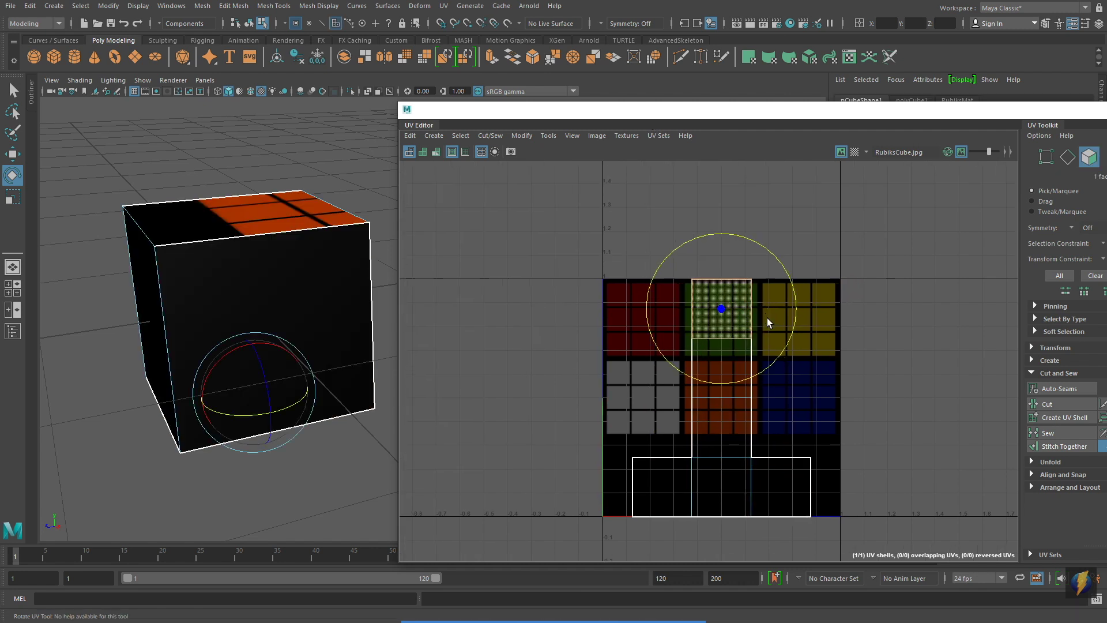
{"action": "key", "text": "w"}
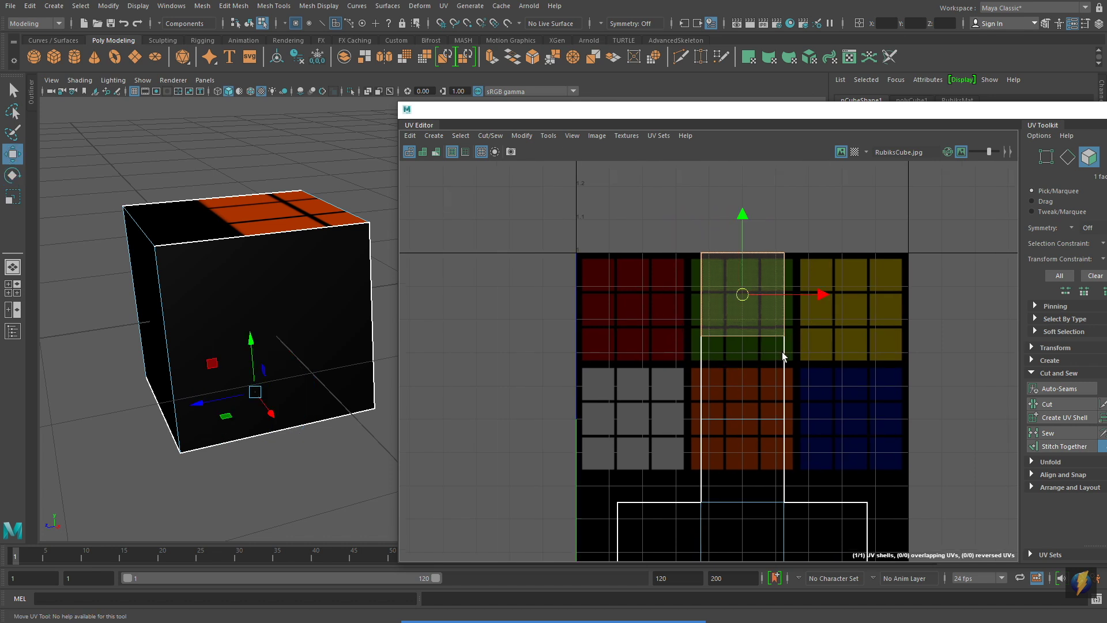
{"action": "left_click_drag", "start_coordinate": [740, 293], "coordinate": [638, 309]}
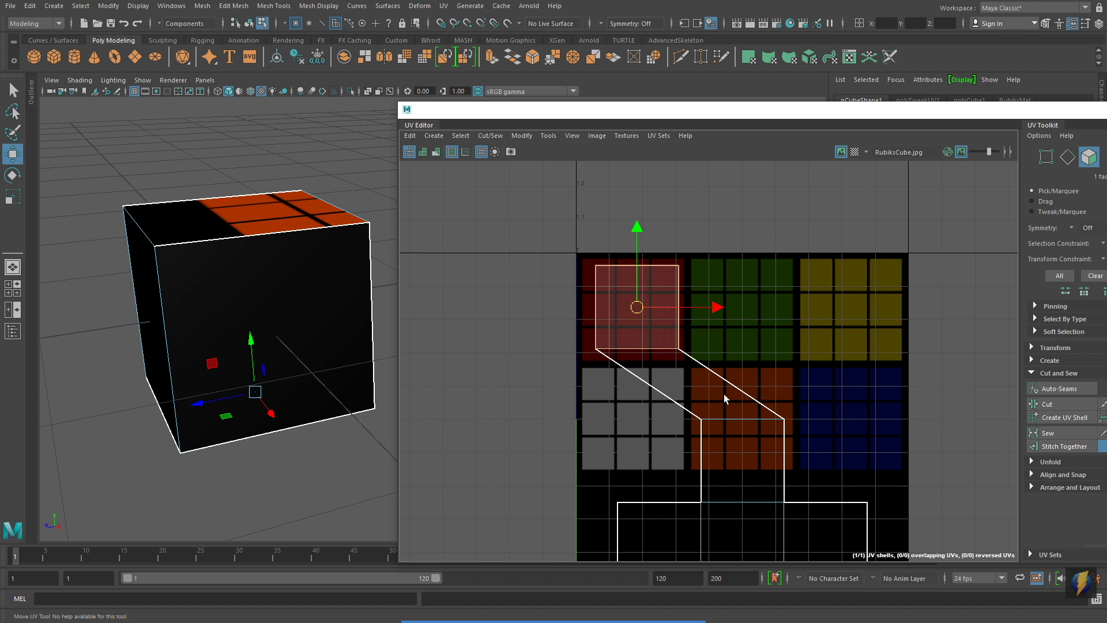
{"action": "left_click", "coordinate": [696, 385]}
{"action": "left_click_drag", "start_coordinate": [690, 383], "coordinate": [730, 303]}
{"action": "key", "text": "ctrl+z"}
{"action": "key", "text": "ctrl+z"}
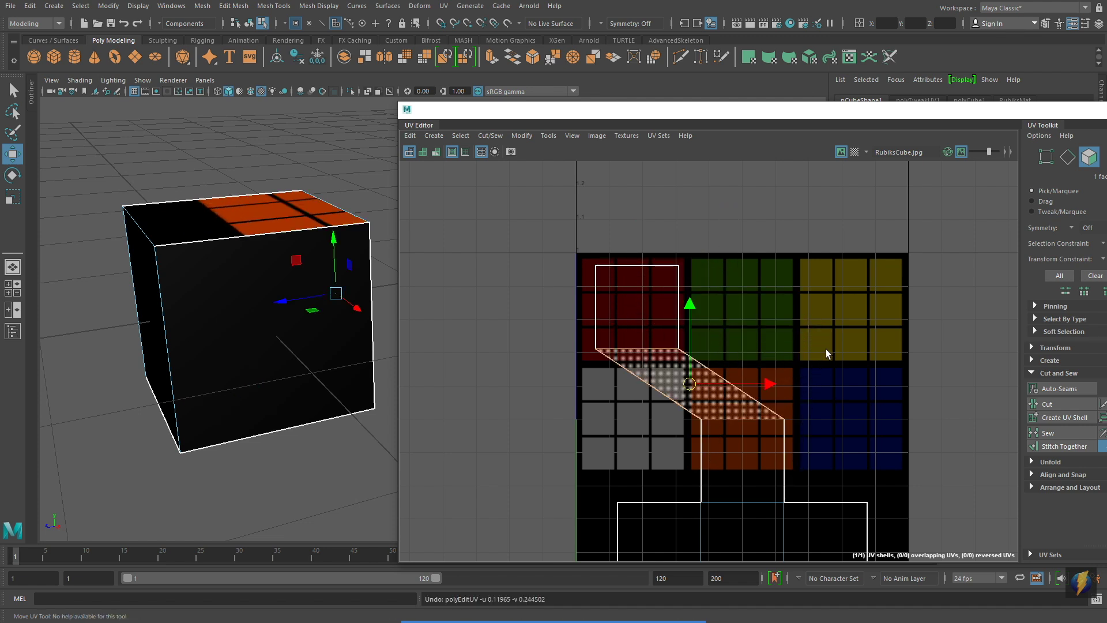
{"action": "key", "text": "ctrl+z"}
{"action": "right_click_drag", "start_coordinate": [838, 341], "coordinate": [815, 354], "text": "alt"}
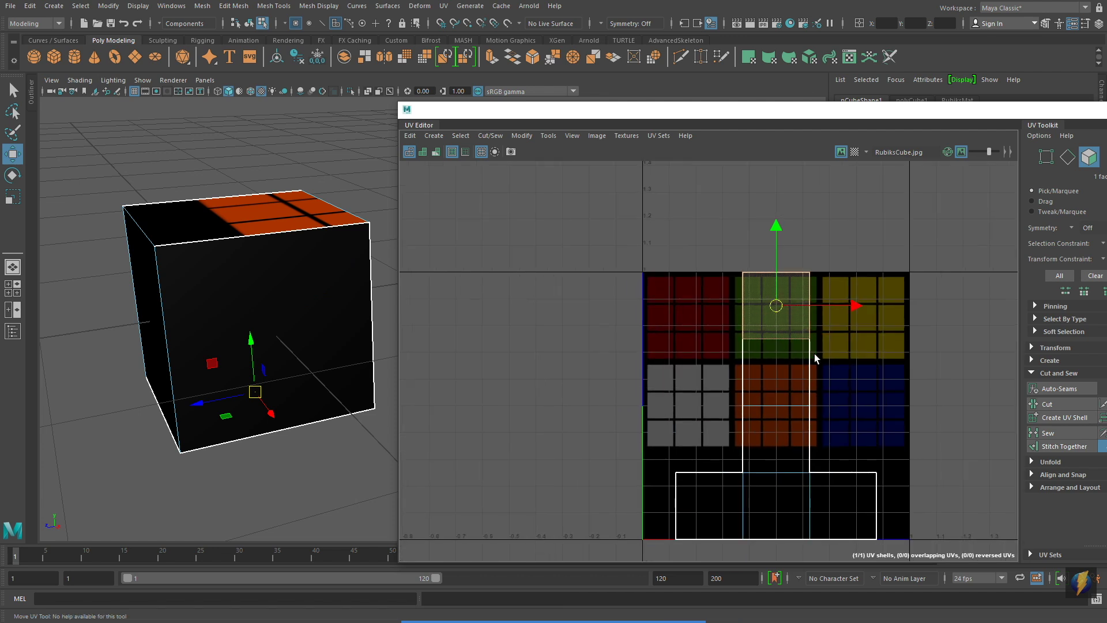
{"action": "middle_click_drag", "start_coordinate": [814, 355], "coordinate": [773, 329], "text": "alt"}
{"action": "left_click_drag", "start_coordinate": [753, 107], "coordinate": [638, 112]}
{"action": "right_click_drag", "start_coordinate": [616, 303], "coordinate": [602, 260]}
Select five seam edges on the cube and cut the UVs along them into separate shells
{"action": "left_click", "coordinate": [616, 315]}
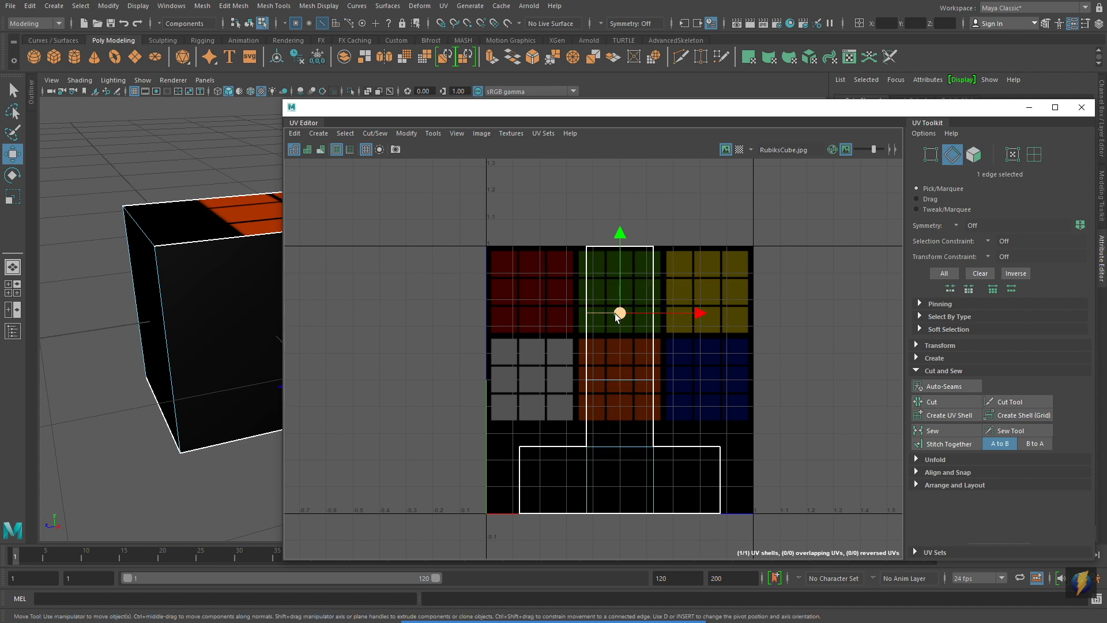
{"action": "left_click", "coordinate": [629, 379], "text": "shift"}
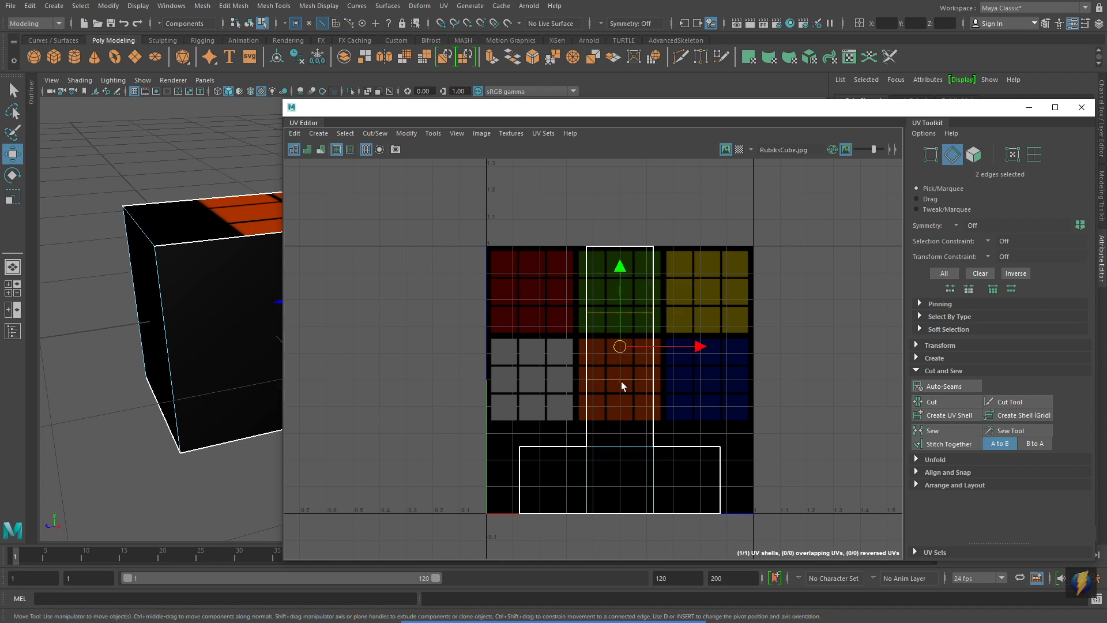
{"action": "left_click", "coordinate": [627, 446], "text": "shift"}
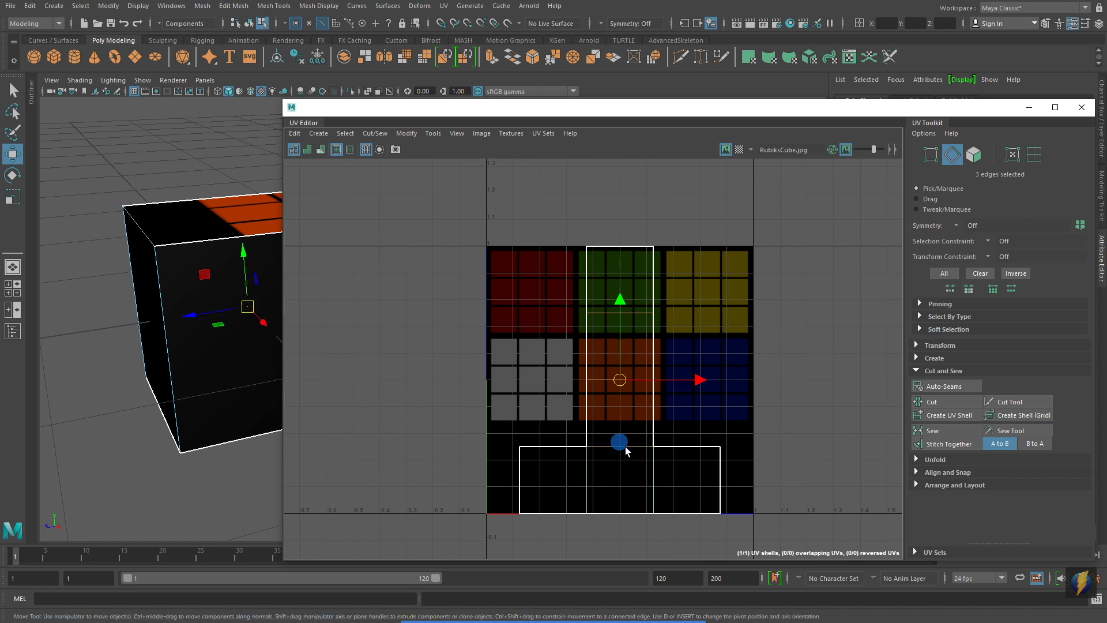
{"action": "left_click", "coordinate": [587, 495], "text": "shift"}
{"action": "left_click", "coordinate": [655, 492], "text": "shift"}
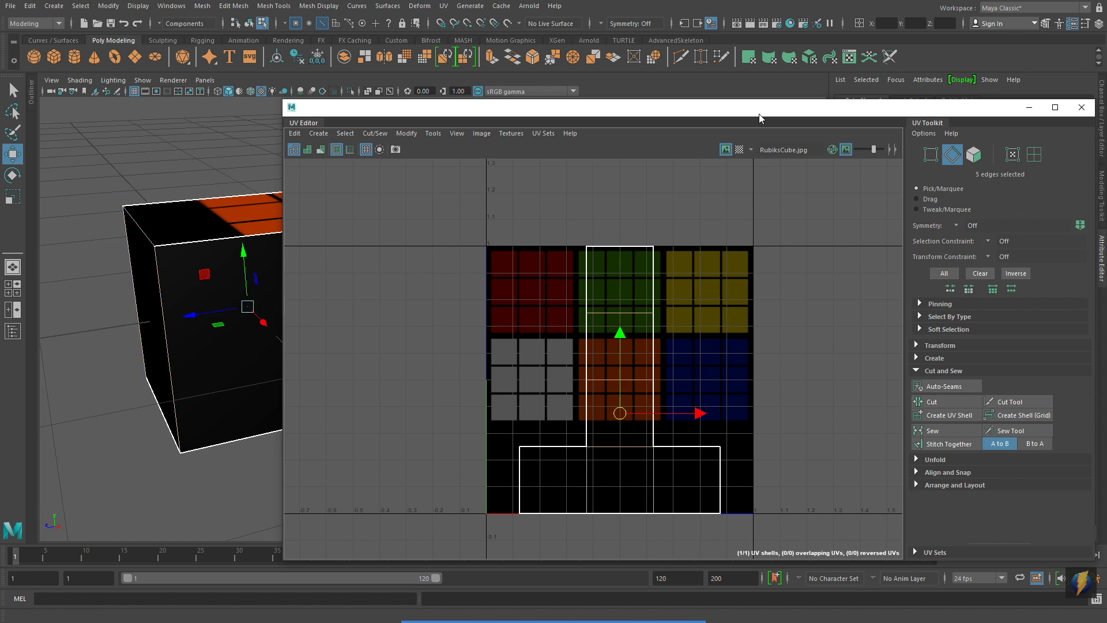
{"action": "left_click_drag", "start_coordinate": [749, 112], "coordinate": [683, 92]}
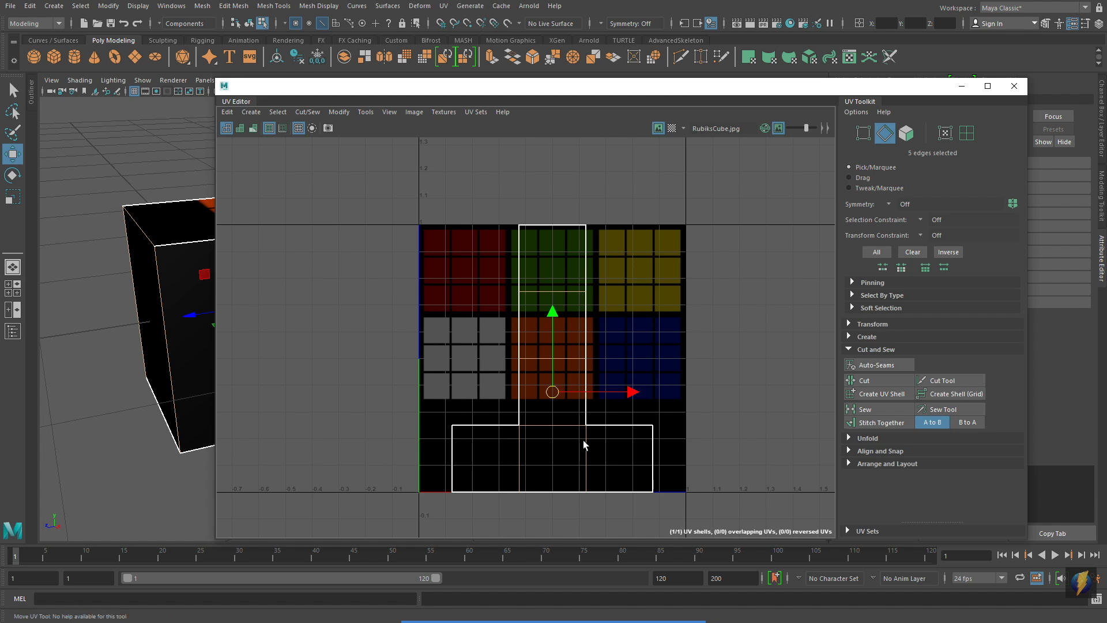
{"action": "mouse_move", "coordinate": [590, 604]}
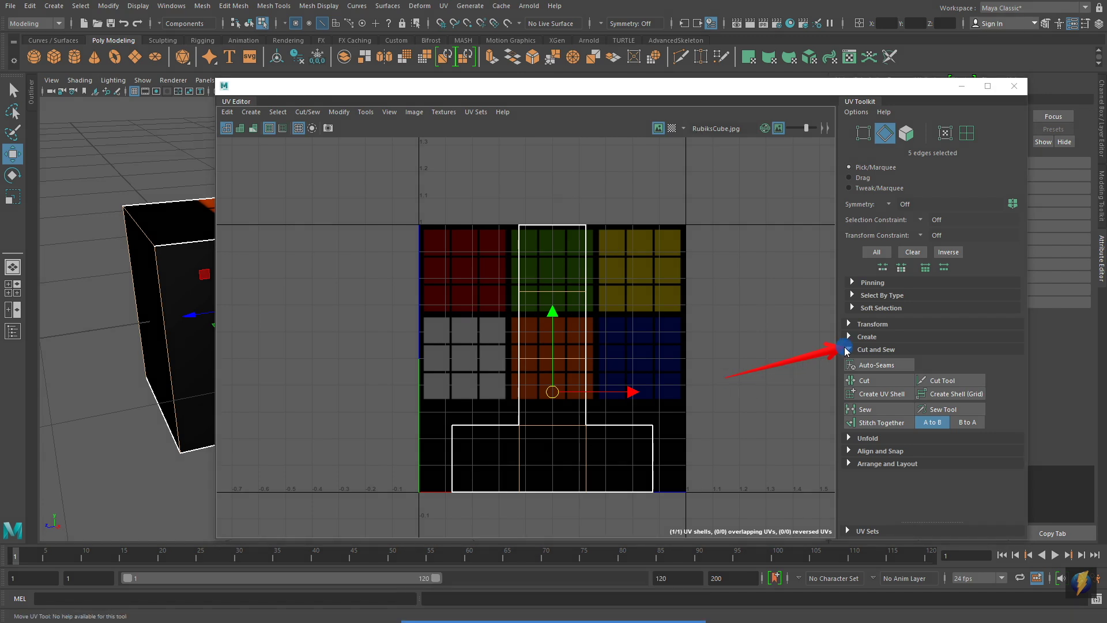
{"action": "left_click", "coordinate": [851, 383]}
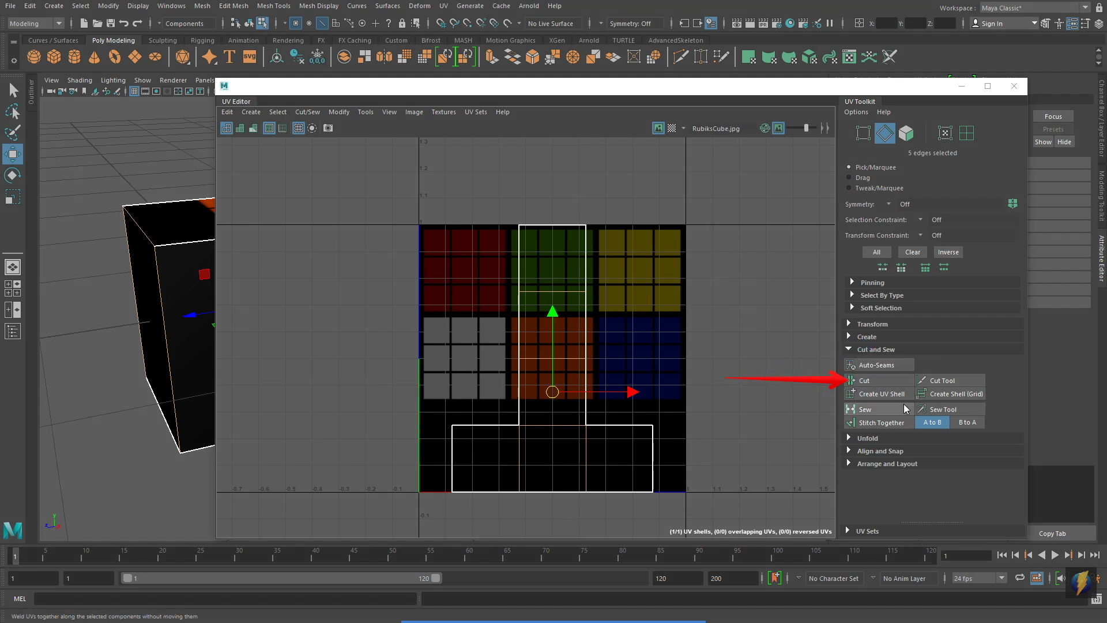
{"action": "left_click", "coordinate": [882, 382]}
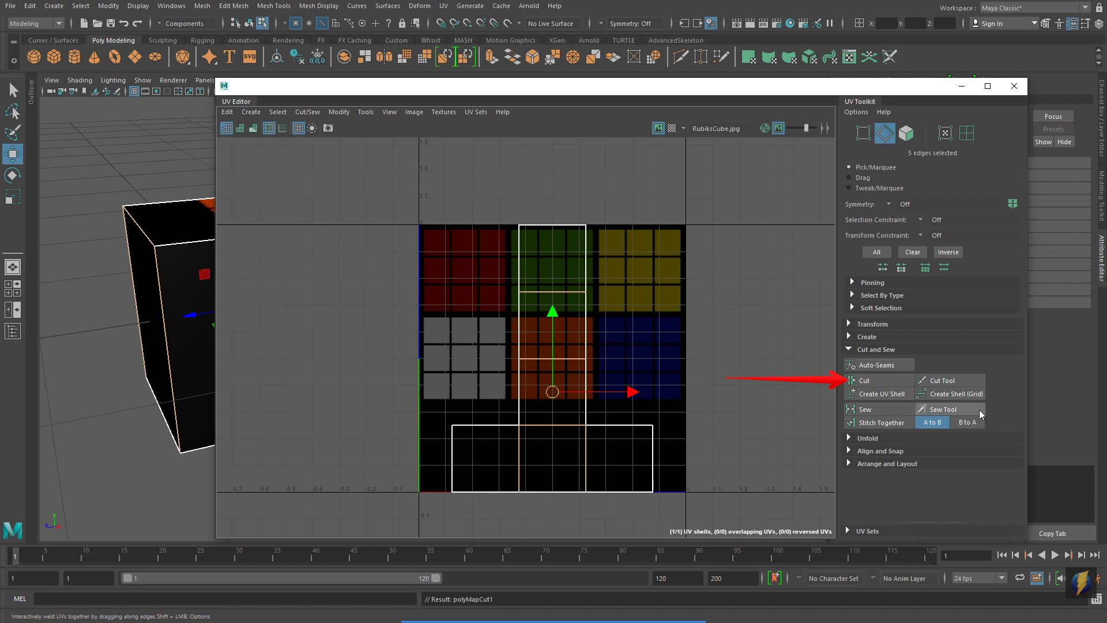
Move the six UV shells onto the red, green, yellow, grey, orange and blue squares
{"action": "left_click_drag", "start_coordinate": [549, 91], "coordinate": [706, 117]}
{"action": "right_click_drag", "start_coordinate": [714, 282], "coordinate": [720, 316]}
{"action": "left_click", "coordinate": [713, 286]}
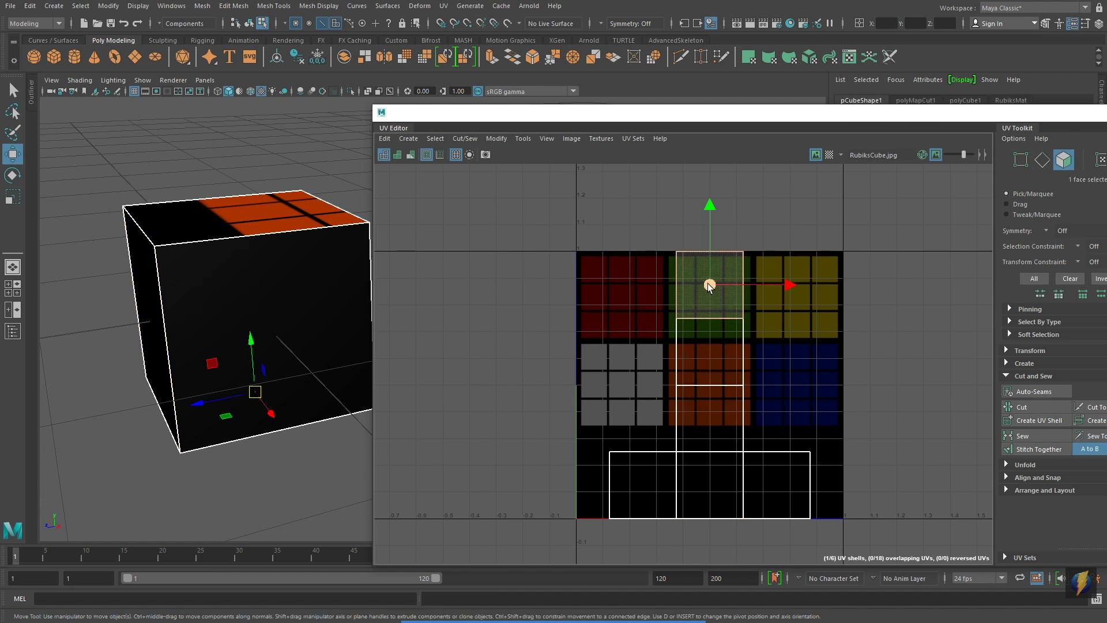
{"action": "left_click_drag", "start_coordinate": [715, 284], "coordinate": [622, 299]}
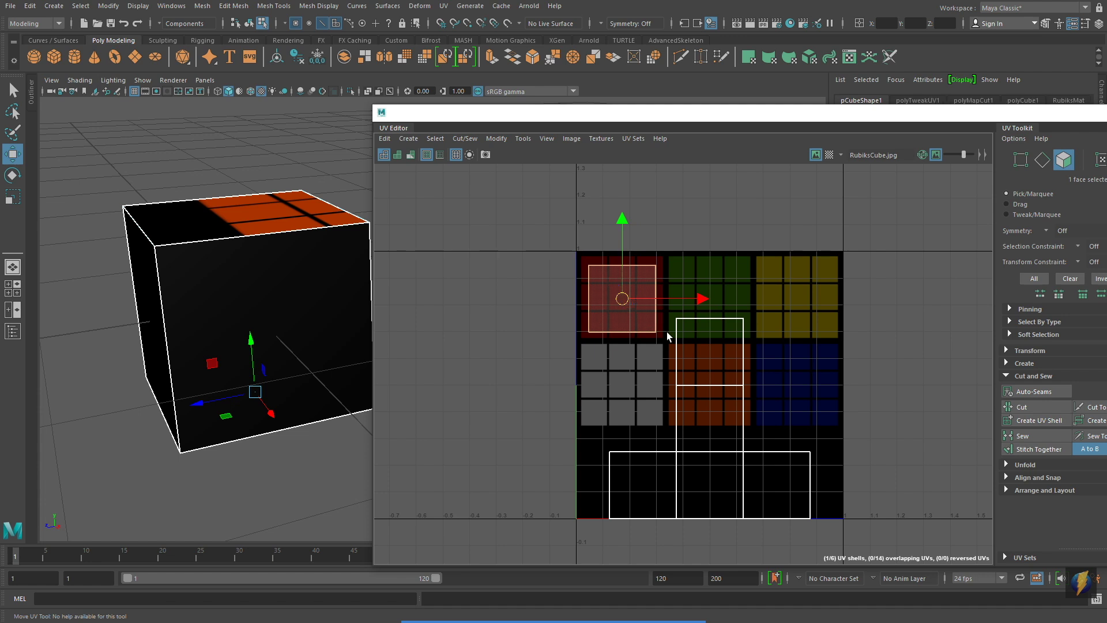
{"action": "left_click", "coordinate": [709, 347]}
{"action": "left_click_drag", "start_coordinate": [709, 347], "coordinate": [710, 299]}
{"action": "left_click", "coordinate": [710, 411]}
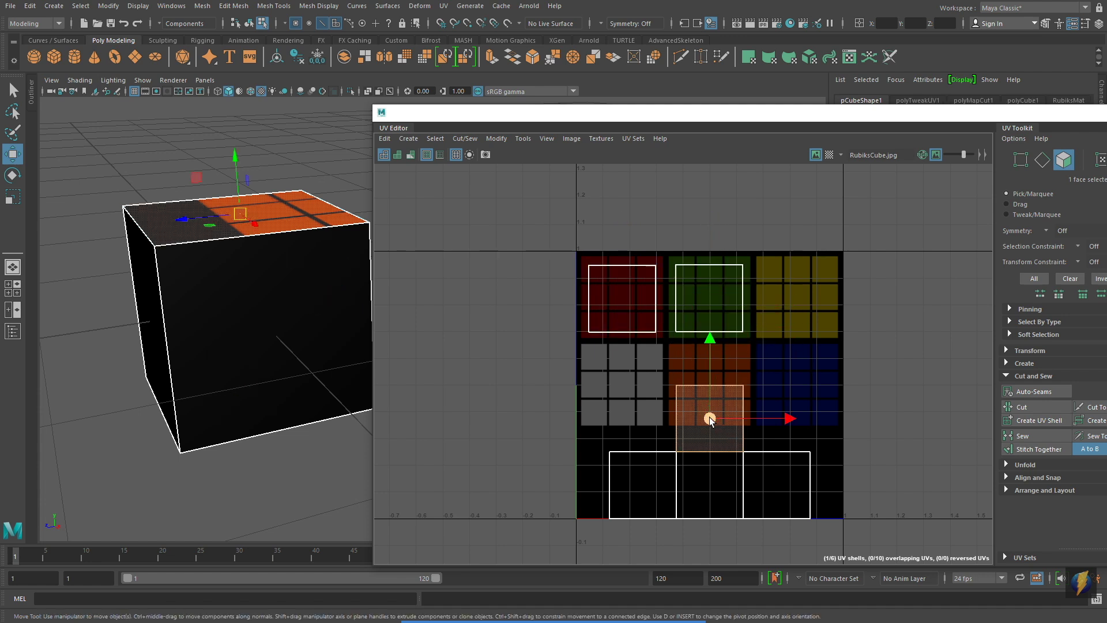
{"action": "left_click_drag", "start_coordinate": [710, 420], "coordinate": [796, 299]}
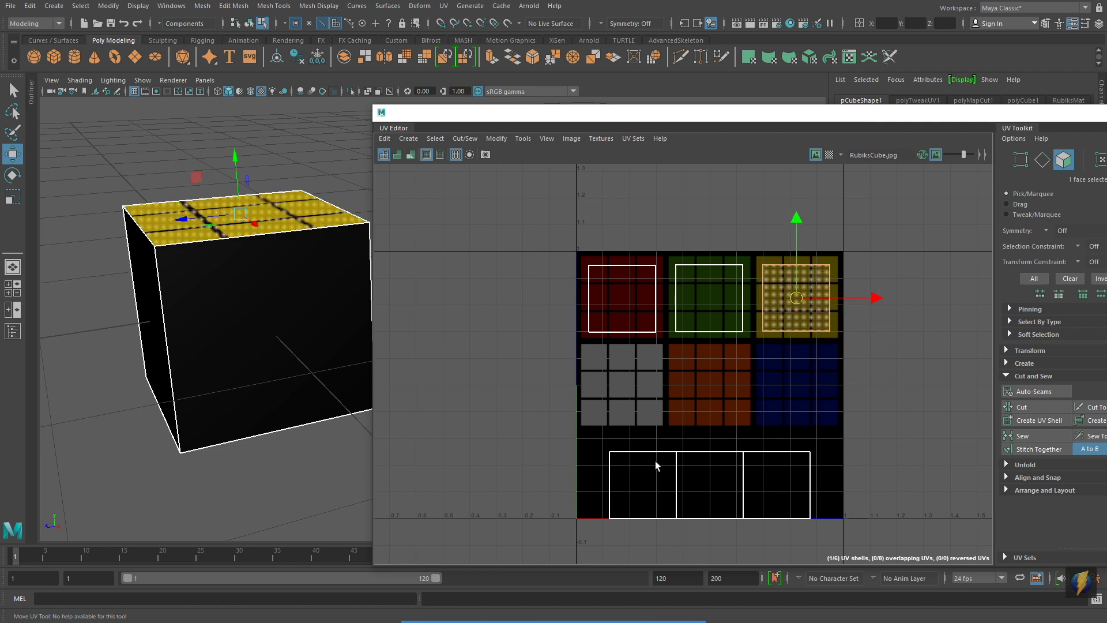
{"action": "left_click", "coordinate": [641, 485]}
{"action": "left_click_drag", "start_coordinate": [638, 485], "coordinate": [622, 384]}
{"action": "left_click", "coordinate": [711, 485]}
{"action": "left_click_drag", "start_coordinate": [713, 488], "coordinate": [710, 389]}
{"action": "left_click", "coordinate": [767, 462]}
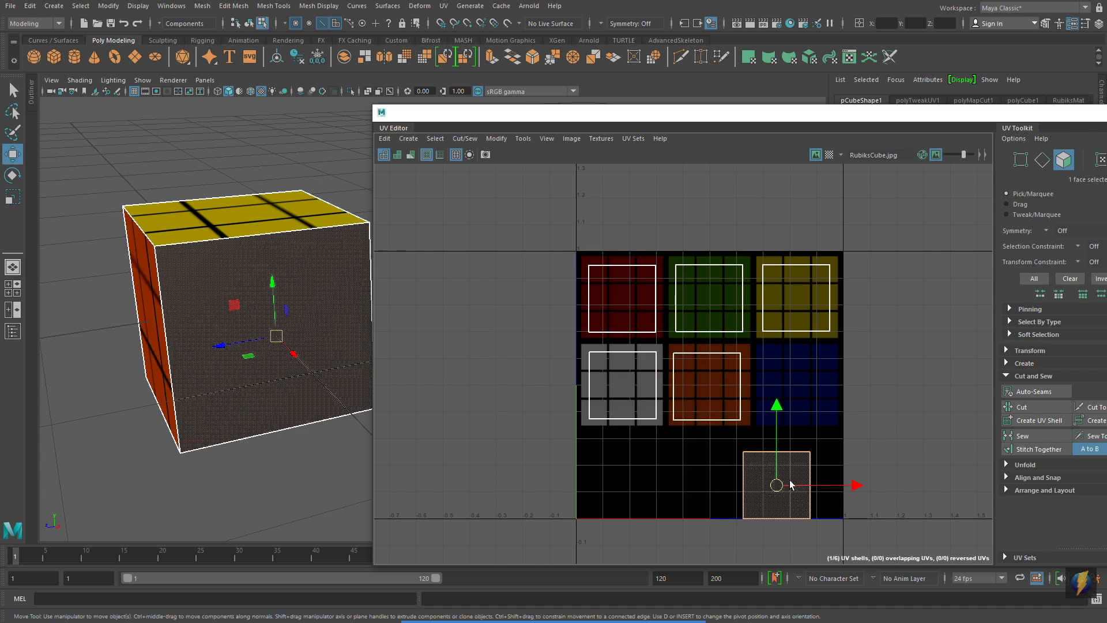
{"action": "left_click_drag", "start_coordinate": [781, 483], "coordinate": [798, 388]}
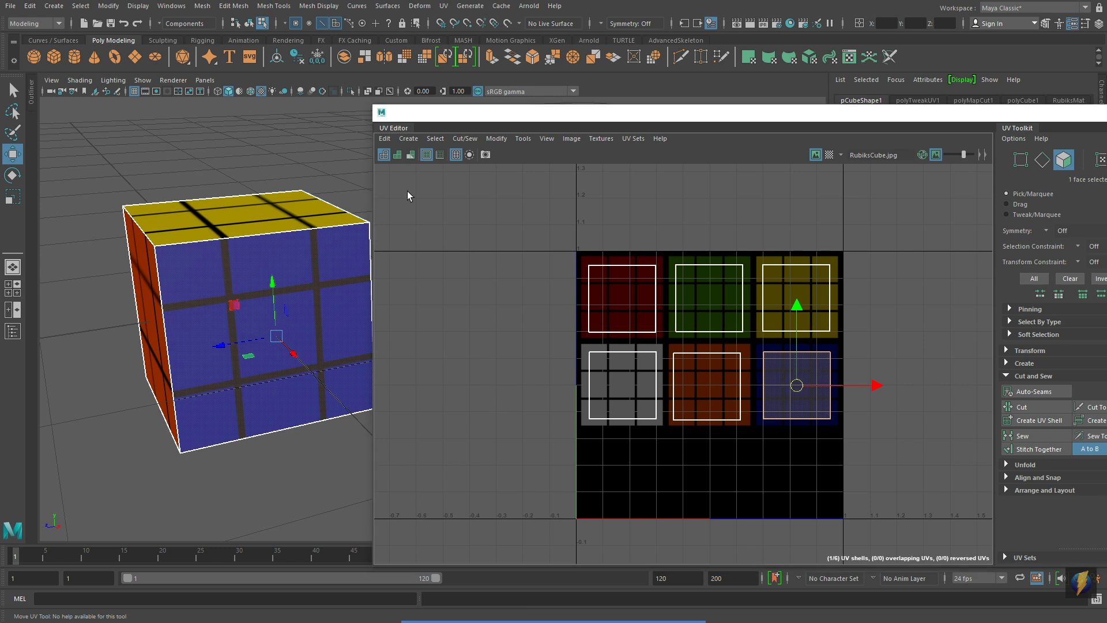
Stretch the shells' top, bottom and left edge UVs to fit their colour squares
{"action": "scroll", "coordinate": [586, 282], "scroll_direction": "up", "scroll_amount": 2}
{"action": "left_click_drag", "start_coordinate": [507, 277], "coordinate": [774, 229]}
{"action": "left_click_drag", "start_coordinate": [674, 184], "coordinate": [673, 167]}
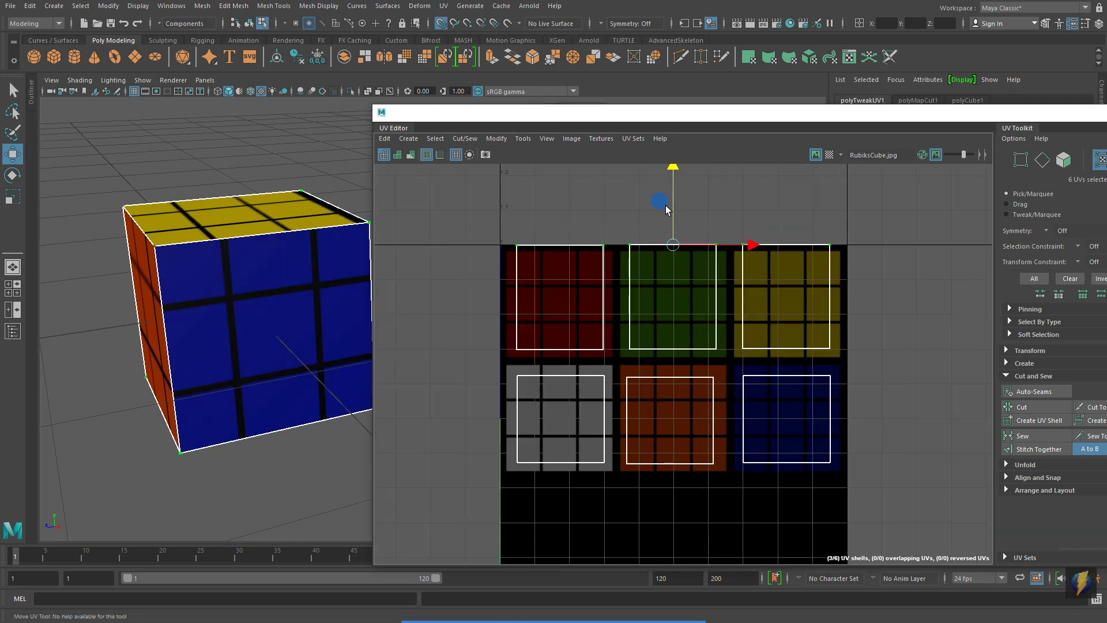
{"action": "left_click_drag", "start_coordinate": [472, 322], "coordinate": [908, 357]}
{"action": "mouse_move", "coordinate": [675, 350]}
{"action": "left_mouse_down"}
{"action": "mouse_move", "coordinate": [675, 380]}
{"action": "mouse_move", "coordinate": [685, 349]}
{"action": "left_mouse_up"}
{"action": "left_click_drag", "start_coordinate": [474, 410], "coordinate": [919, 365]}
{"action": "left_click_drag", "start_coordinate": [672, 339], "coordinate": [667, 329]}
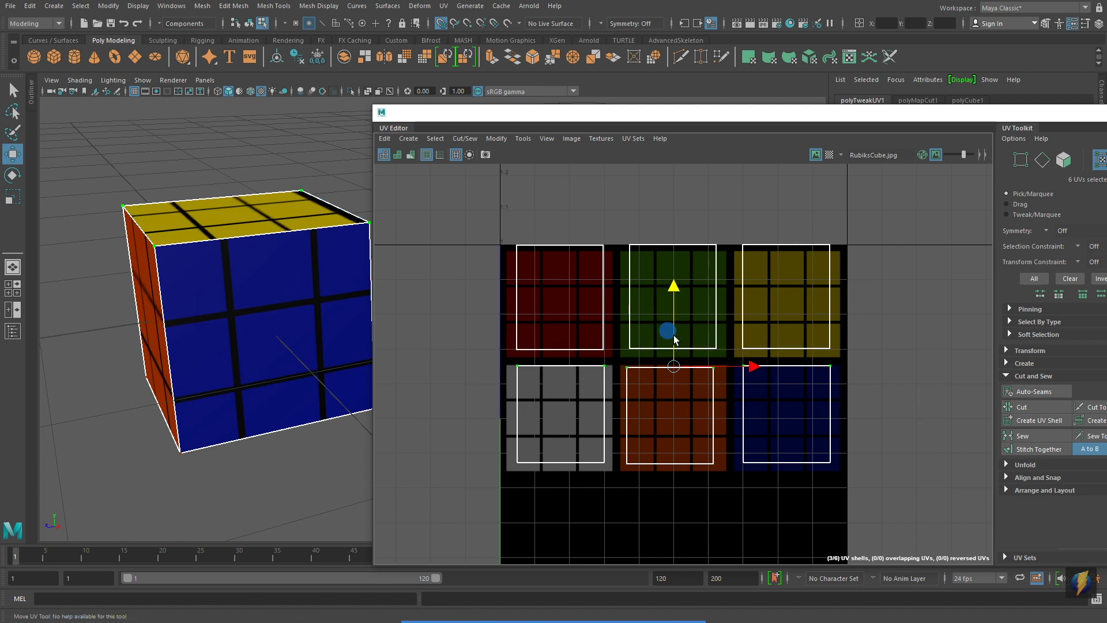
{"action": "left_click_drag", "start_coordinate": [508, 438], "coordinate": [848, 479]}
{"action": "left_click_drag", "start_coordinate": [667, 393], "coordinate": [667, 400]}
{"action": "left_click_drag", "start_coordinate": [499, 234], "coordinate": [534, 482]}
{"action": "mouse_move", "coordinate": [552, 357]}
{"action": "left_mouse_down"}
{"action": "mouse_move", "coordinate": [518, 358]}
{"action": "mouse_move", "coordinate": [536, 359]}
{"action": "left_mouse_up"}
{"action": "left_click_drag", "start_coordinate": [564, 222], "coordinate": [635, 536]}
{"action": "left_click_drag", "start_coordinate": [623, 361], "coordinate": [659, 362]}
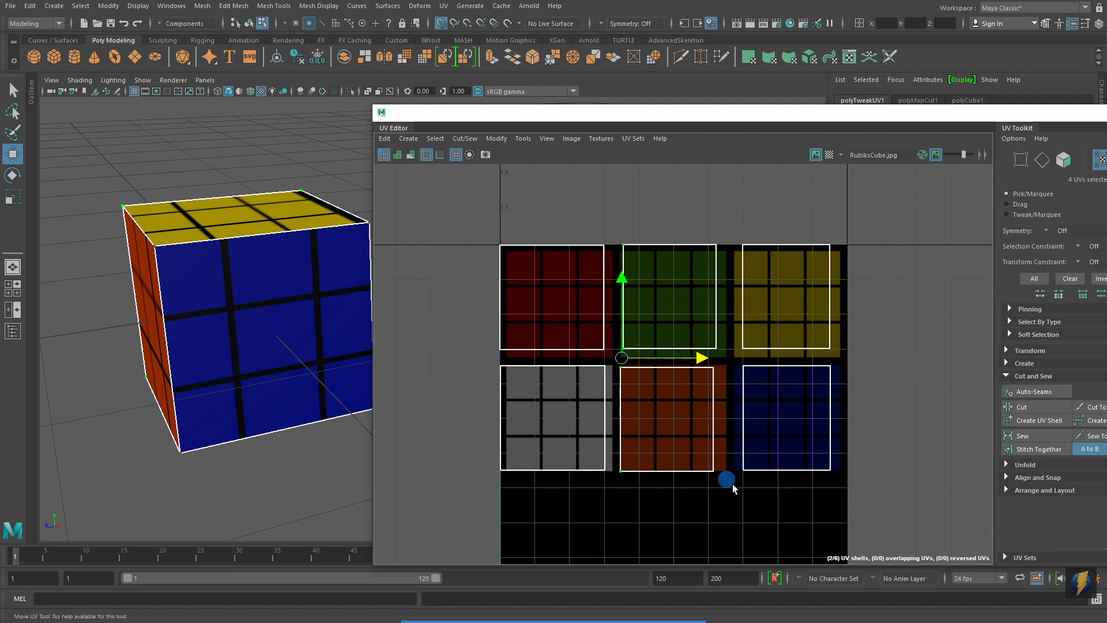
Fit the orange, yellow, blue, green and grey shells' remaining edges to their squares
{"action": "left_click_drag", "start_coordinate": [725, 477], "coordinate": [729, 239]}
{"action": "scroll", "coordinate": [816, 400], "scroll_direction": "up", "scroll_amount": 3}
{"action": "middle_click_drag", "start_coordinate": [774, 513], "coordinate": [702, 521], "text": "alt"}
{"action": "left_click_drag", "start_coordinate": [702, 521], "coordinate": [719, 341]}
{"action": "middle_click_drag", "start_coordinate": [739, 432], "coordinate": [692, 439], "text": "alt"}
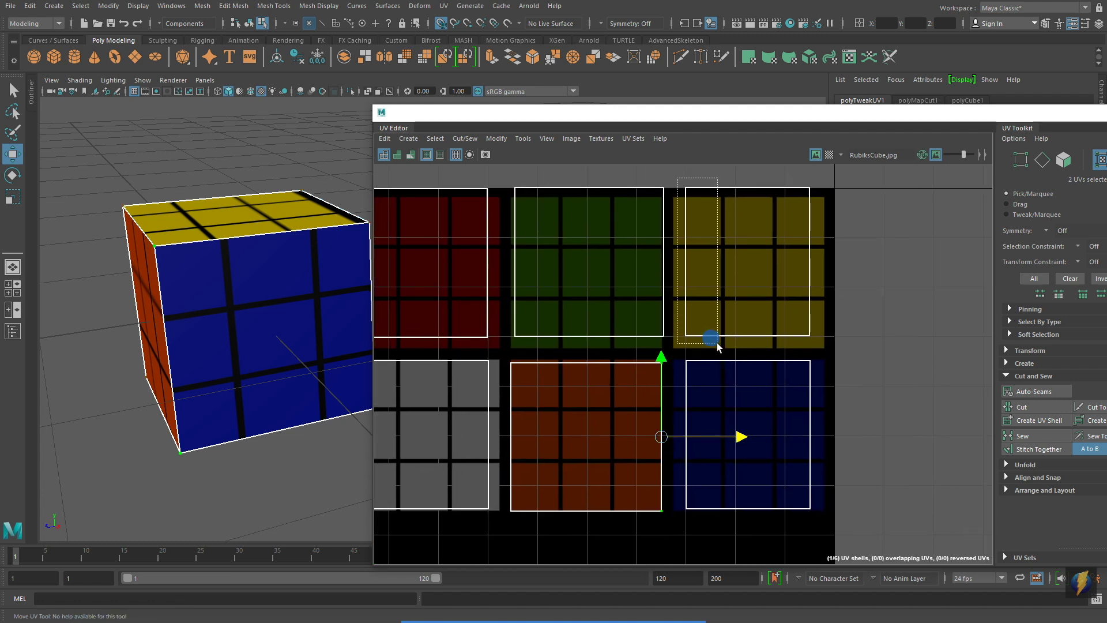
{"action": "left_click_drag", "start_coordinate": [675, 173], "coordinate": [717, 263]}
{"action": "left_click_drag", "start_coordinate": [822, 173], "coordinate": [845, 263]}
{"action": "left_click_drag", "start_coordinate": [822, 349], "coordinate": [837, 519]}
{"action": "middle_click_drag", "start_coordinate": [837, 440], "coordinate": [916, 471], "text": "alt"}
{"action": "left_click_drag", "start_coordinate": [395, 199], "coordinate": [921, 252]}
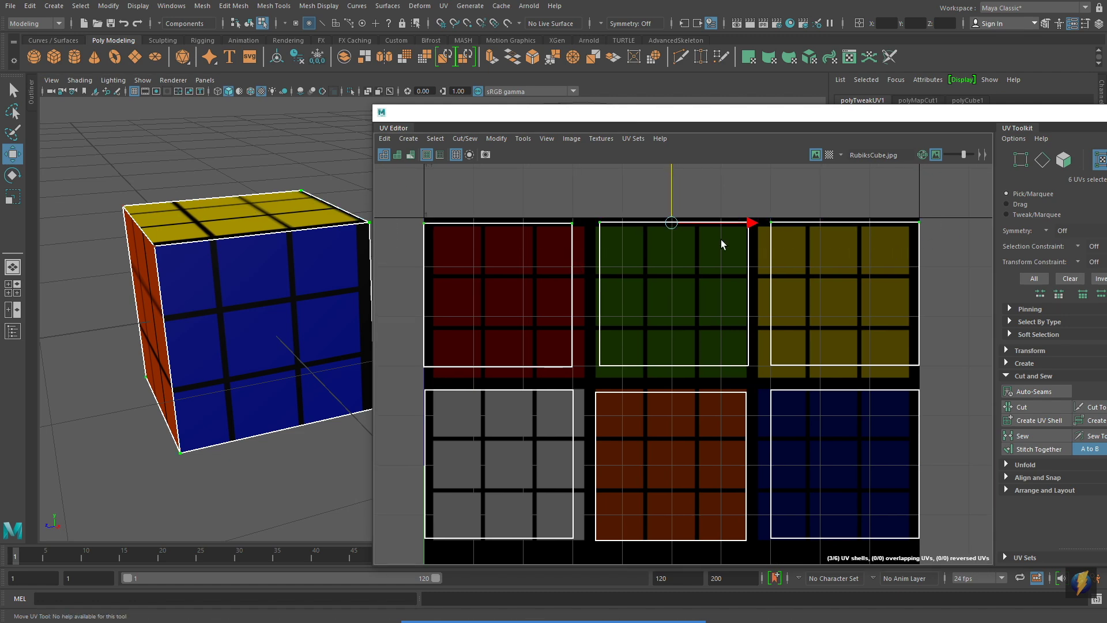
{"action": "middle_click_drag", "start_coordinate": [724, 245], "coordinate": [720, 228], "text": "alt"}
{"action": "left_click_drag", "start_coordinate": [744, 190], "coordinate": [767, 354]}
{"action": "left_click_drag", "start_coordinate": [585, 190], "coordinate": [616, 358]}
{"action": "left_click_drag", "start_coordinate": [554, 190], "coordinate": [583, 358]}
{"action": "scroll", "coordinate": [907, 330], "scroll_direction": "up", "scroll_amount": 3}
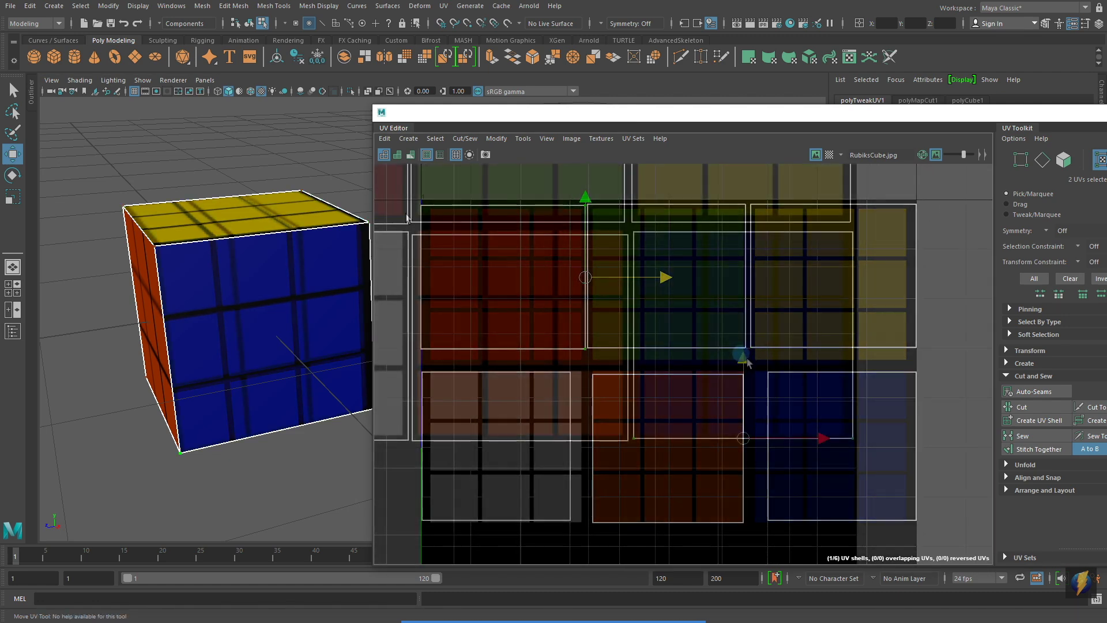
{"action": "left_click_drag", "start_coordinate": [799, 301], "coordinate": [564, 316]}
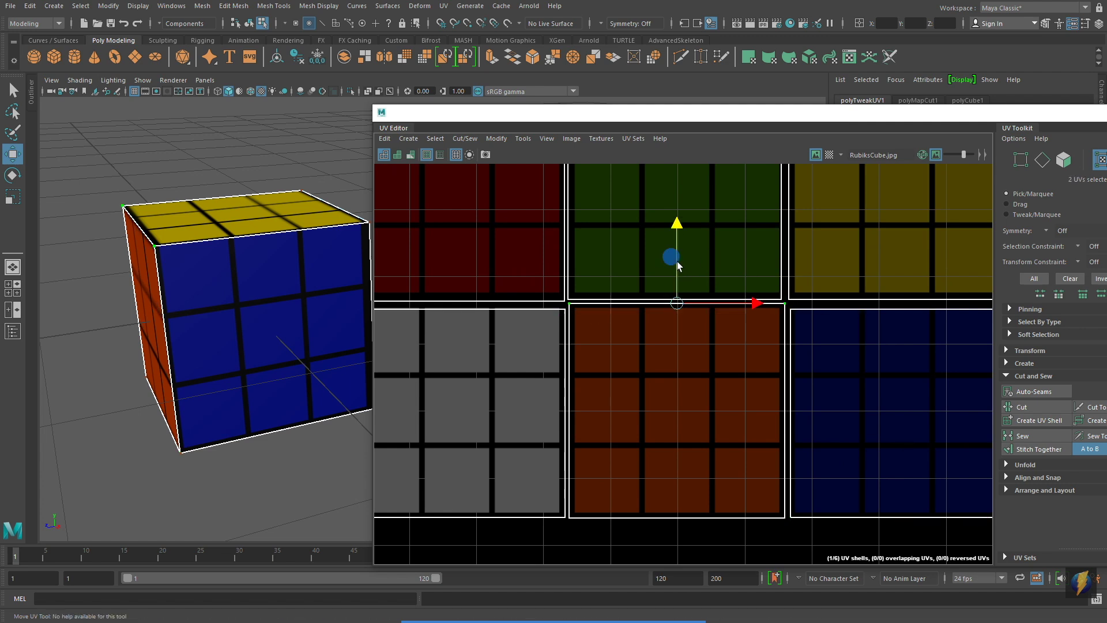
{"action": "middle_click_drag", "start_coordinate": [438, 315], "coordinate": [577, 314], "text": "alt"}
{"action": "left_click_drag", "start_coordinate": [465, 307], "coordinate": [579, 322]}
{"action": "middle_click_drag", "start_coordinate": [589, 252], "coordinate": [293, 271], "text": "alt"}
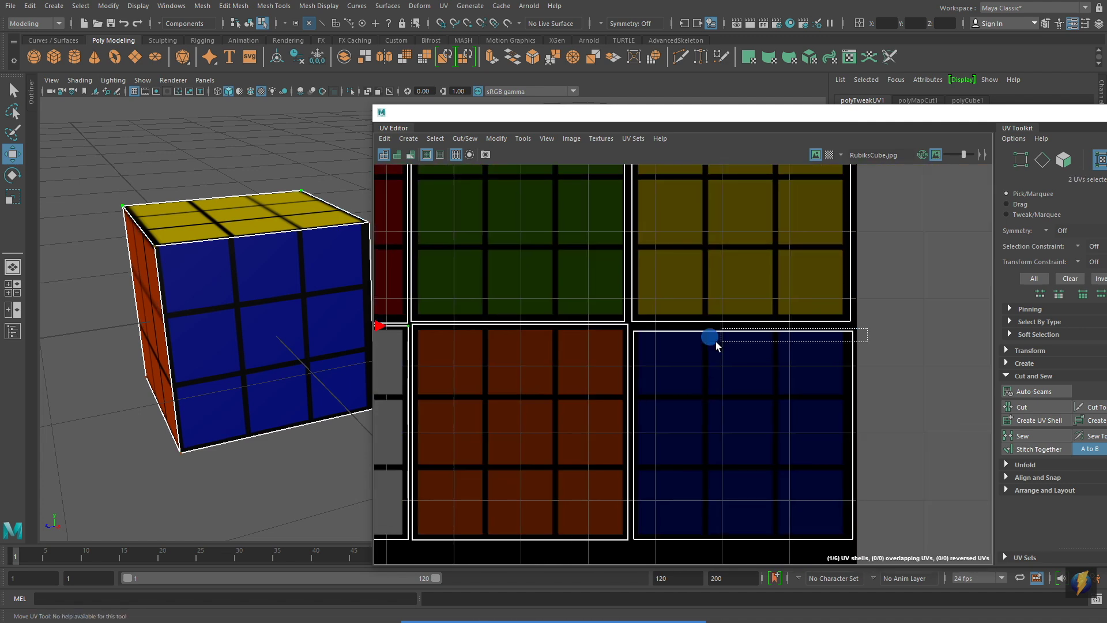
{"action": "left_click", "coordinate": [710, 335]}
{"action": "middle_click_drag", "start_coordinate": [740, 285], "coordinate": [647, 262], "text": "alt"}
{"action": "left_click_drag", "start_coordinate": [798, 302], "coordinate": [744, 526]}
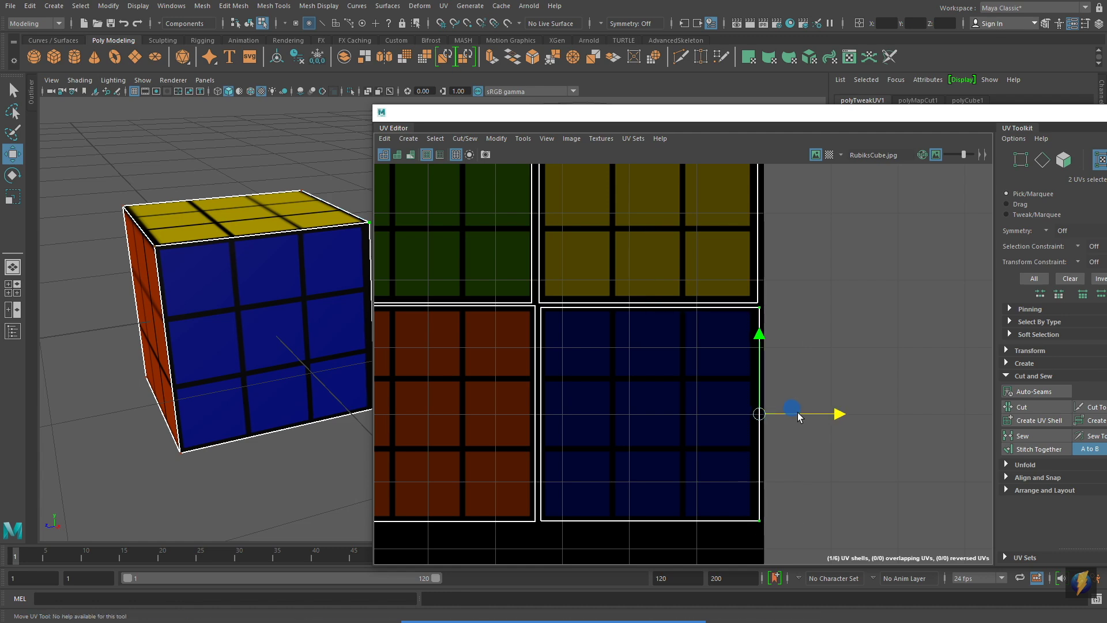
{"action": "scroll", "coordinate": [734, 366], "scroll_direction": "down", "scroll_amount": 4}
{"action": "scroll", "coordinate": [888, 282], "scroll_direction": "up", "scroll_amount": 6}
{"action": "left_click_drag", "start_coordinate": [725, 469], "coordinate": [762, 332]}
Close the UV Editor, return to Object Mode and deselect the cube
{"action": "left_click_drag", "start_coordinate": [852, 112], "coordinate": [608, 121]}
{"action": "left_click", "coordinate": [934, 140]}
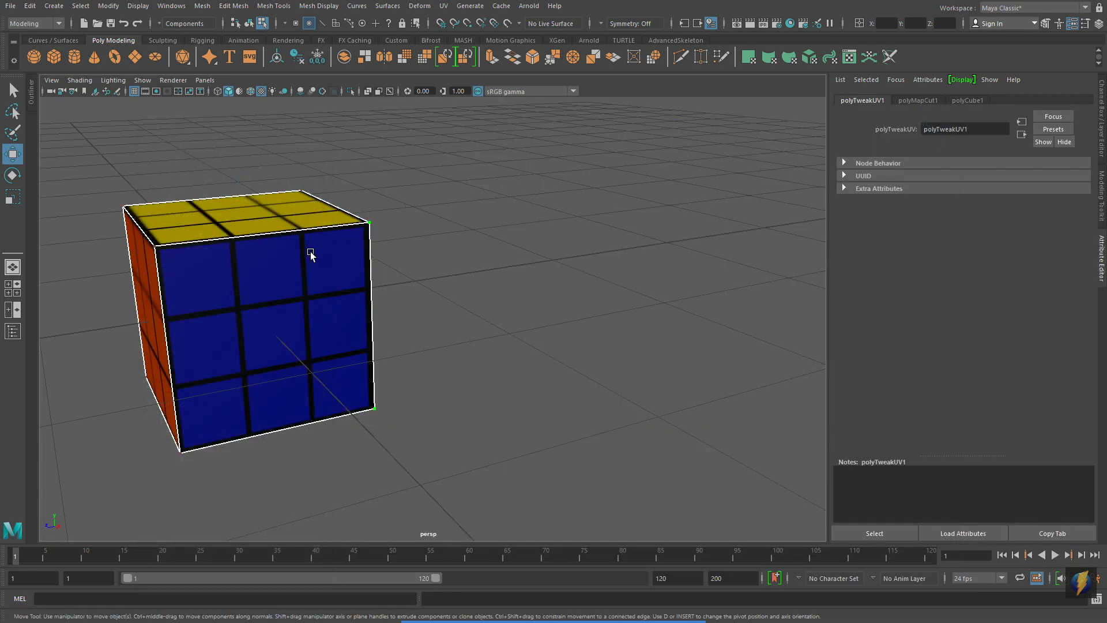
{"action": "middle_click_drag", "start_coordinate": [400, 269], "coordinate": [427, 291], "text": "alt"}
{"action": "right_click_drag", "start_coordinate": [420, 275], "coordinate": [442, 259]}
{"action": "left_click", "coordinate": [589, 302]}
Orbit around the cube to inspect its blue, green, white, red and orange faces
{"action": "left_click_drag", "start_coordinate": [588, 302], "coordinate": [415, 292], "text": "alt"}
{"action": "left_click_drag", "start_coordinate": [628, 282], "coordinate": [549, 237], "text": "alt"}
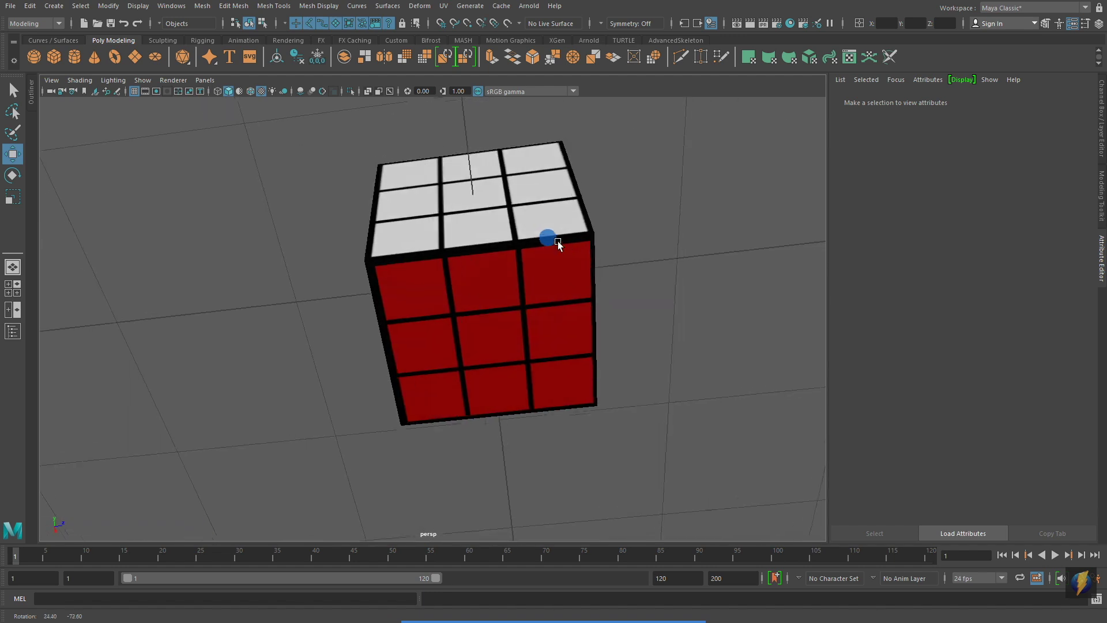
{"action": "left_click_drag", "start_coordinate": [642, 272], "coordinate": [485, 329], "text": "alt"}
{"action": "middle_click_drag", "start_coordinate": [485, 329], "coordinate": [338, 364], "text": "alt"}
{"action": "right_click_drag", "start_coordinate": [338, 363], "coordinate": [542, 333], "text": "alt"}
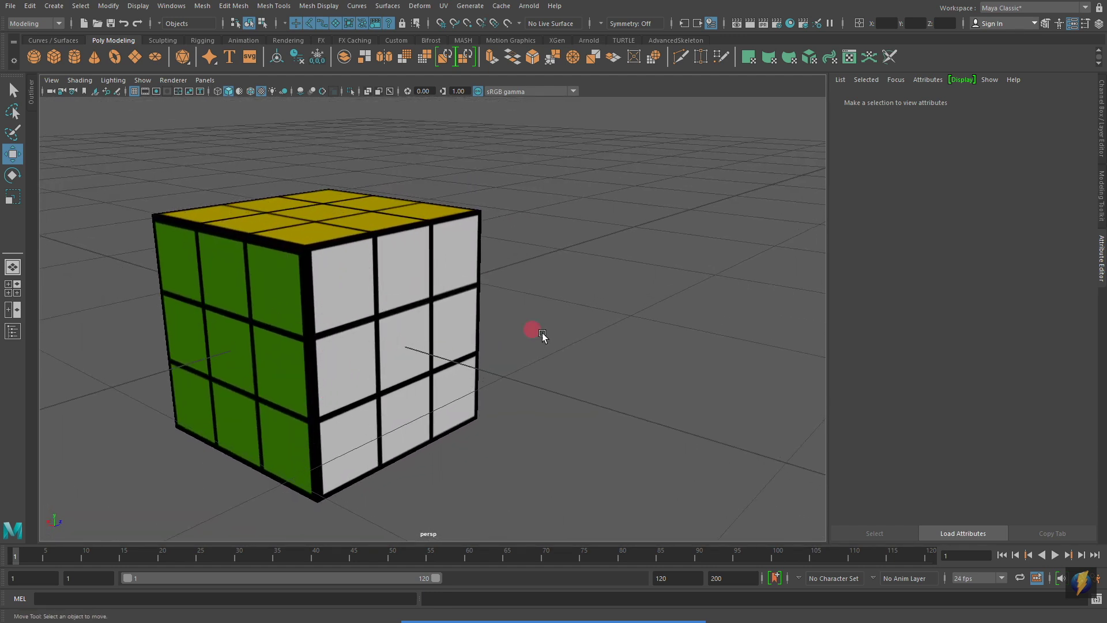
Add a File texture node (file2) to RubiksMat's Bump Mapping and show its settings
{"action": "left_click", "coordinate": [789, 25]}
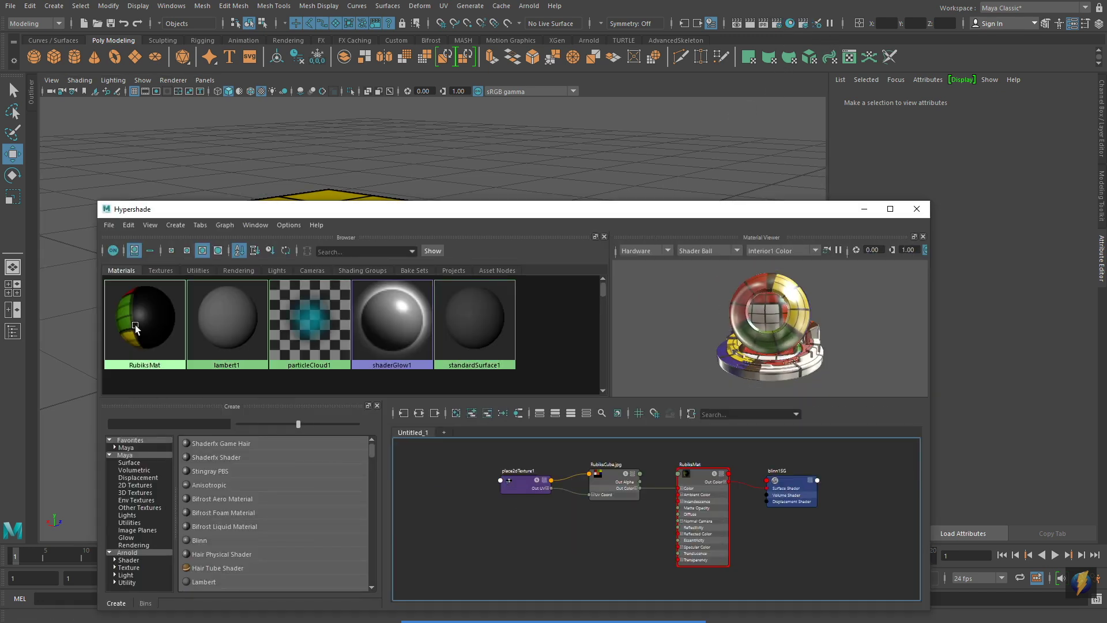
{"action": "left_click", "coordinate": [144, 323]}
{"action": "left_click", "coordinate": [865, 208]}
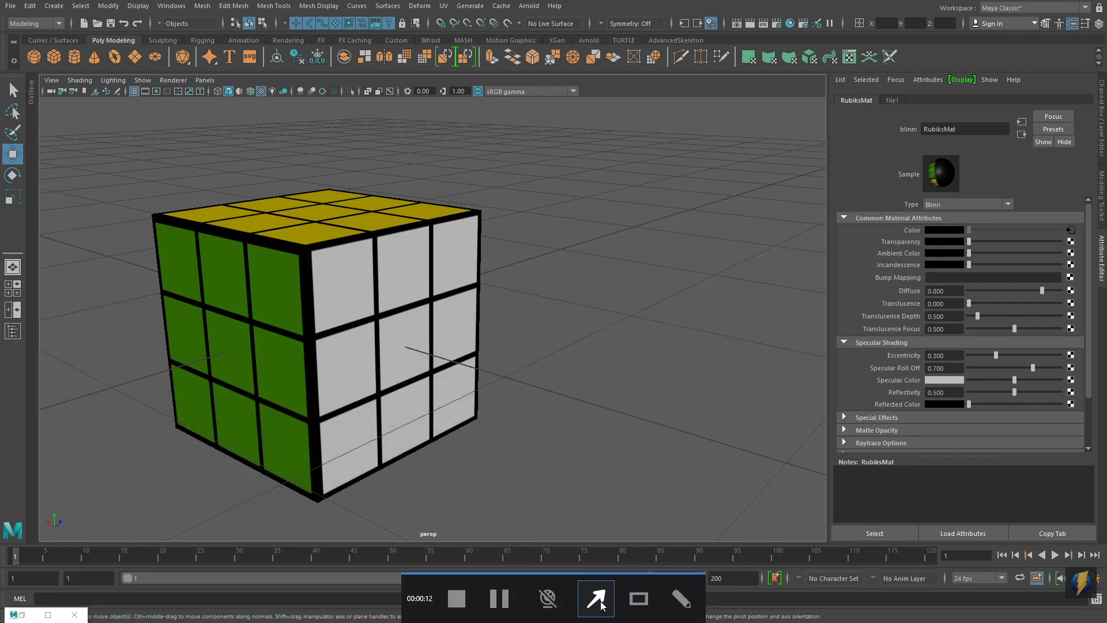
{"action": "mouse_move", "coordinate": [652, 421]}
{"action": "left_mouse_down"}
{"action": "mouse_move", "coordinate": [774, 378]}
{"action": "mouse_move", "coordinate": [850, 293]}
{"action": "left_mouse_up"}
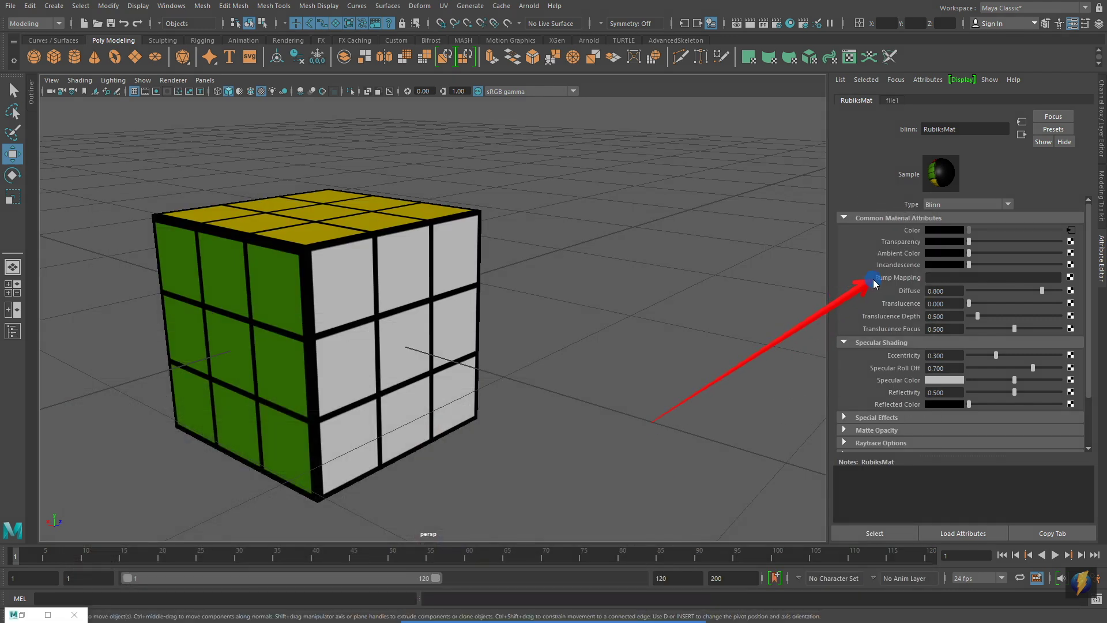
{"action": "left_click", "coordinate": [1071, 278]}
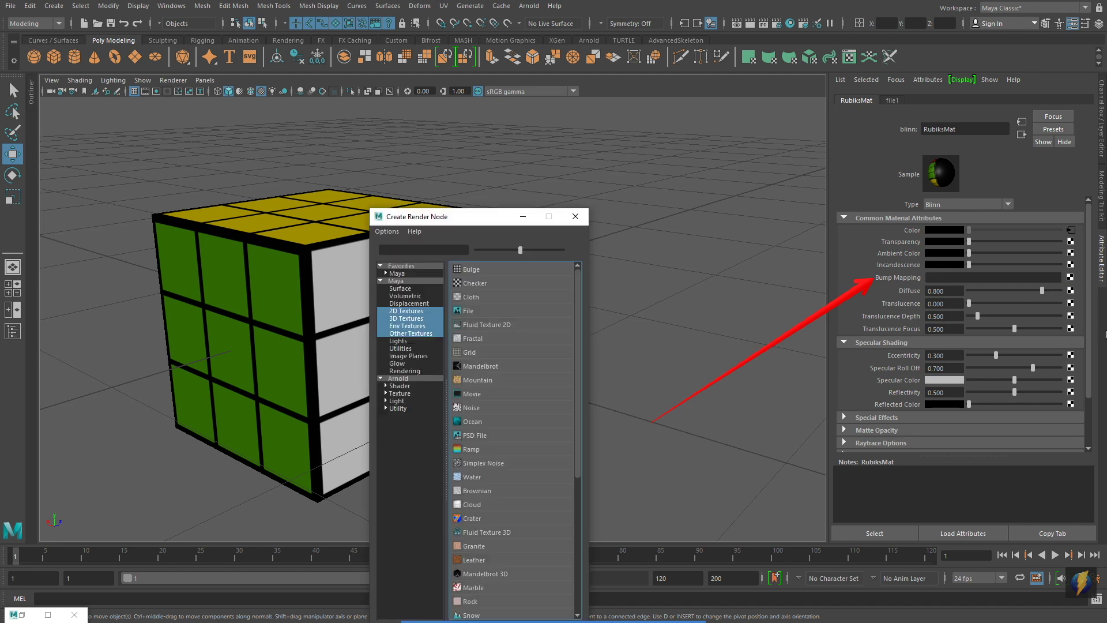
{"action": "left_click", "coordinate": [466, 313]}
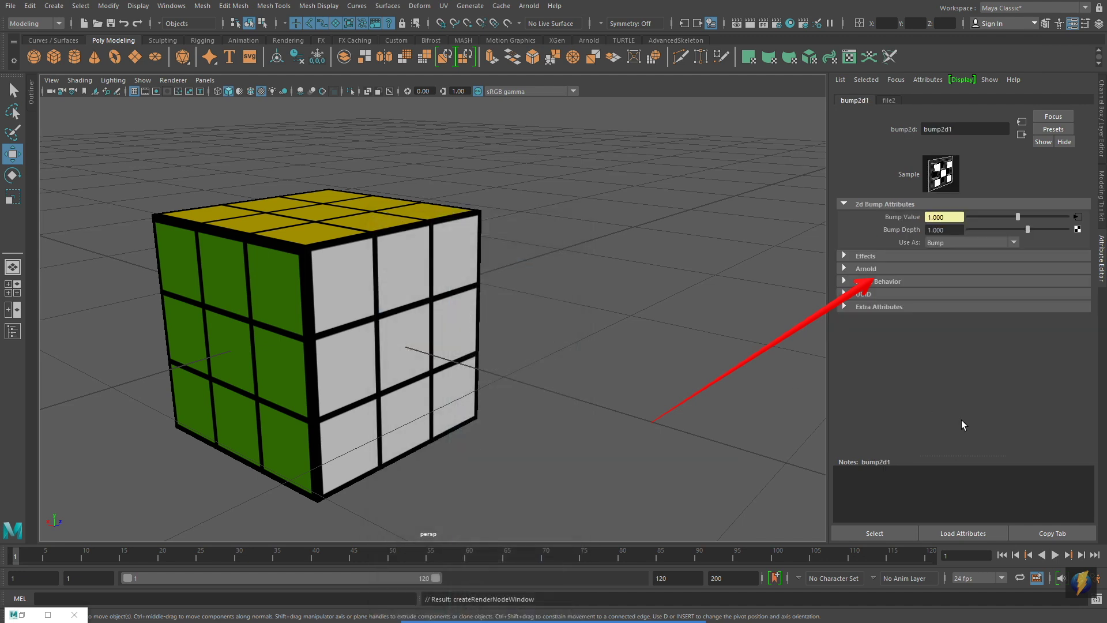
{"action": "left_click", "coordinate": [1078, 216]}
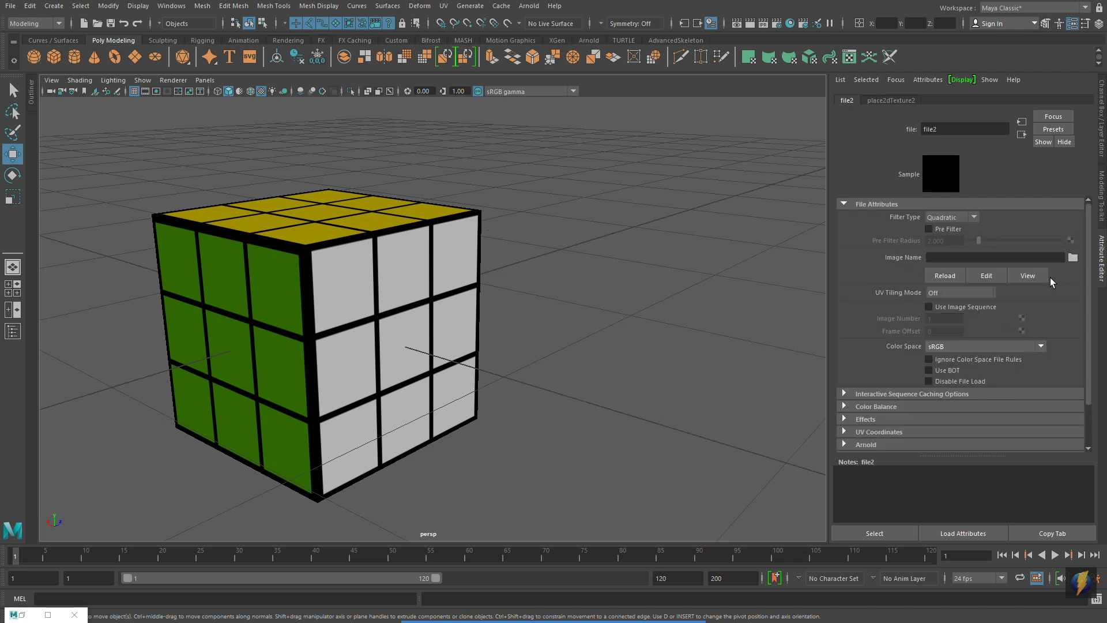
Load RubiksCubeBump.jpg into file2 and orbit closer to check the raised sticker edges
{"action": "left_click", "coordinate": [1072, 257]}
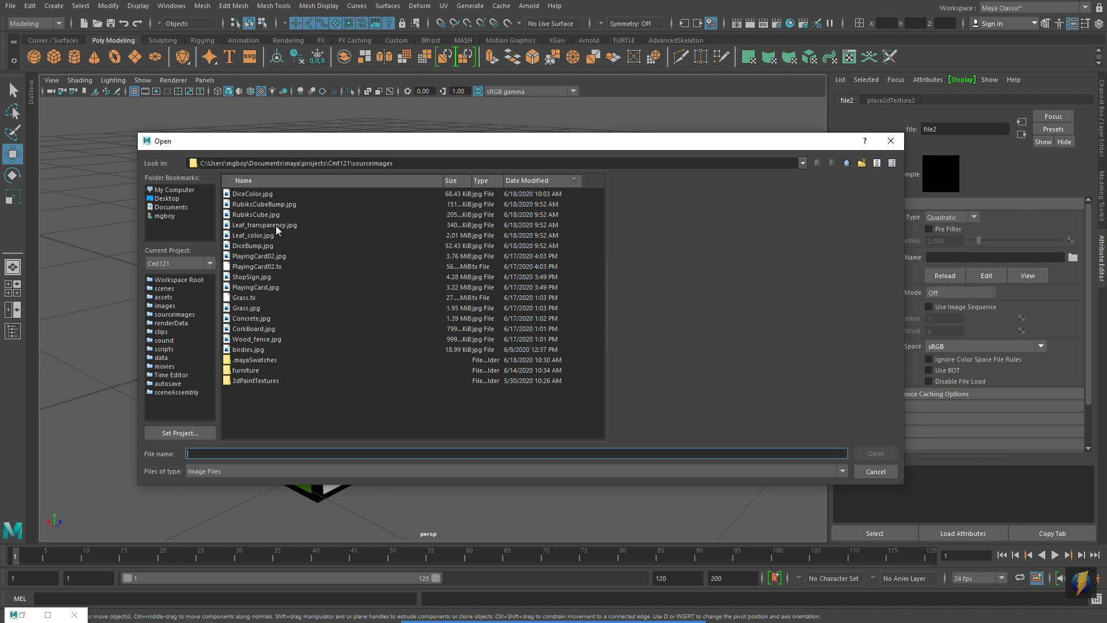
{"action": "left_click", "coordinate": [268, 204]}
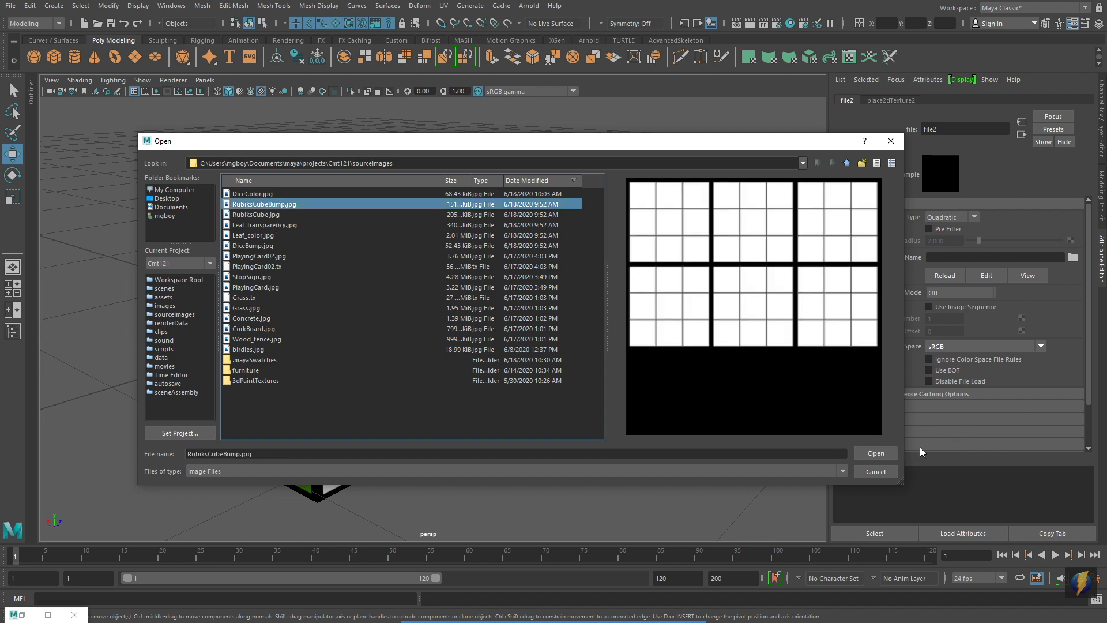
{"action": "left_click", "coordinate": [877, 453]}
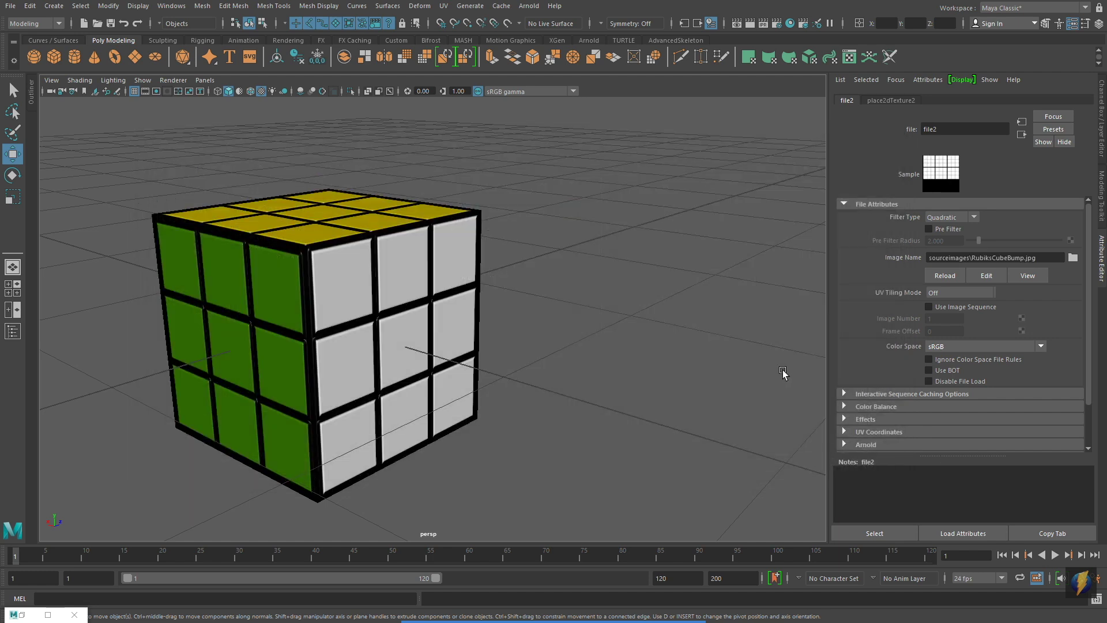
{"action": "left_click_drag", "start_coordinate": [541, 340], "coordinate": [628, 344], "text": "alt"}
{"action": "right_click_drag", "start_coordinate": [469, 351], "coordinate": [558, 358], "text": "alt"}
{"action": "left_click_drag", "start_coordinate": [559, 358], "coordinate": [549, 385], "text": "alt"}
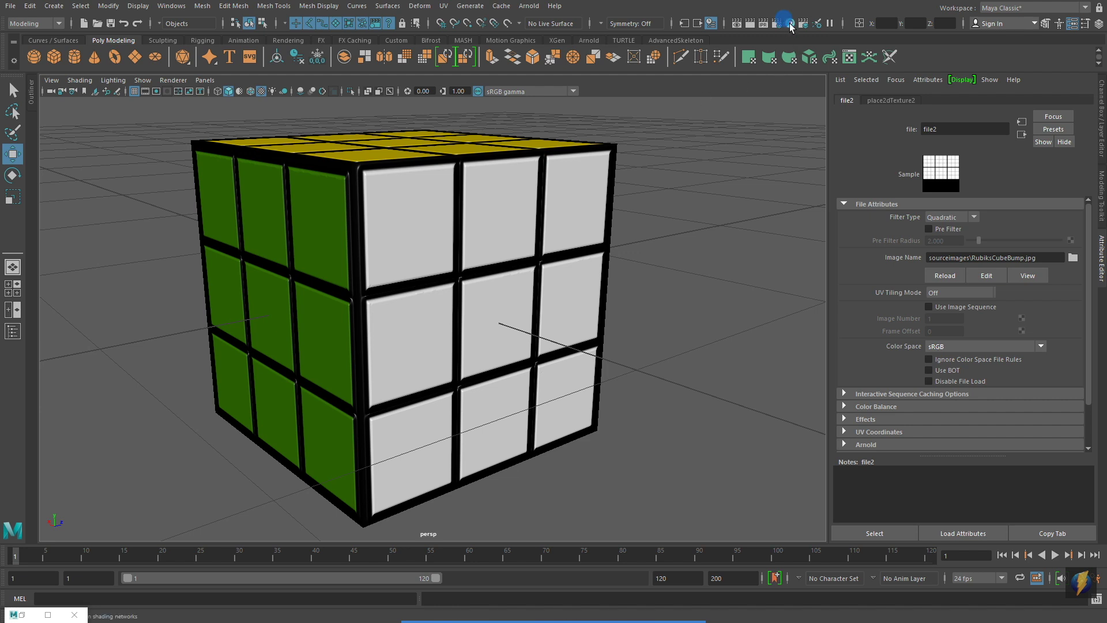
{"action": "left_click", "coordinate": [793, 57]}
Select bump2d1 from RubiksMat's graphed network and set its Bump Depth to 0.3
{"action": "left_click", "coordinate": [151, 310]}
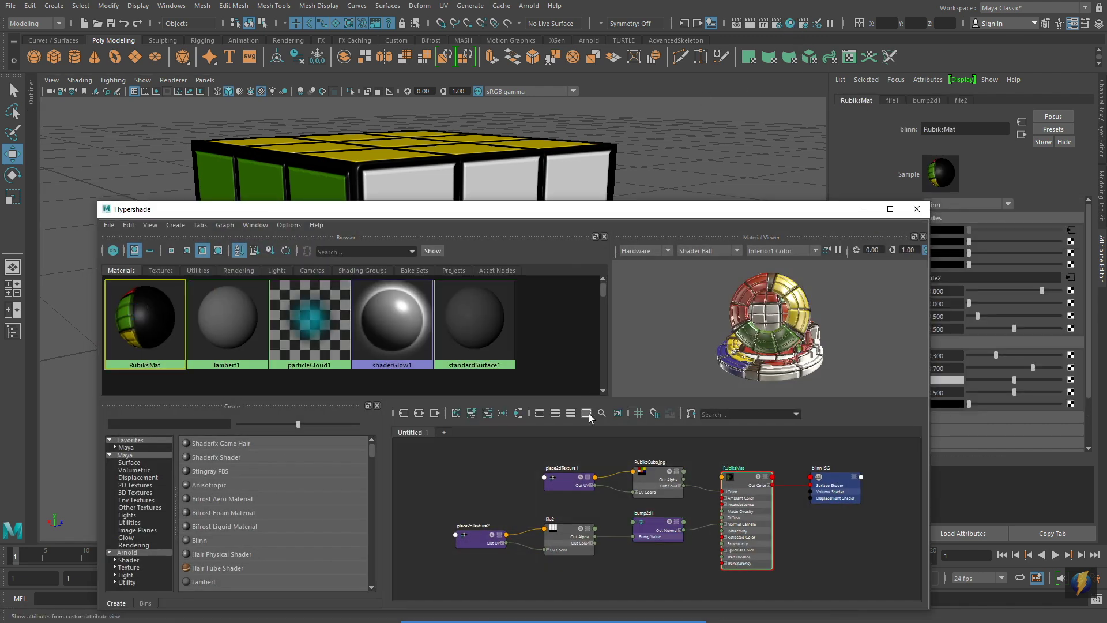
{"action": "left_click", "coordinate": [421, 414]}
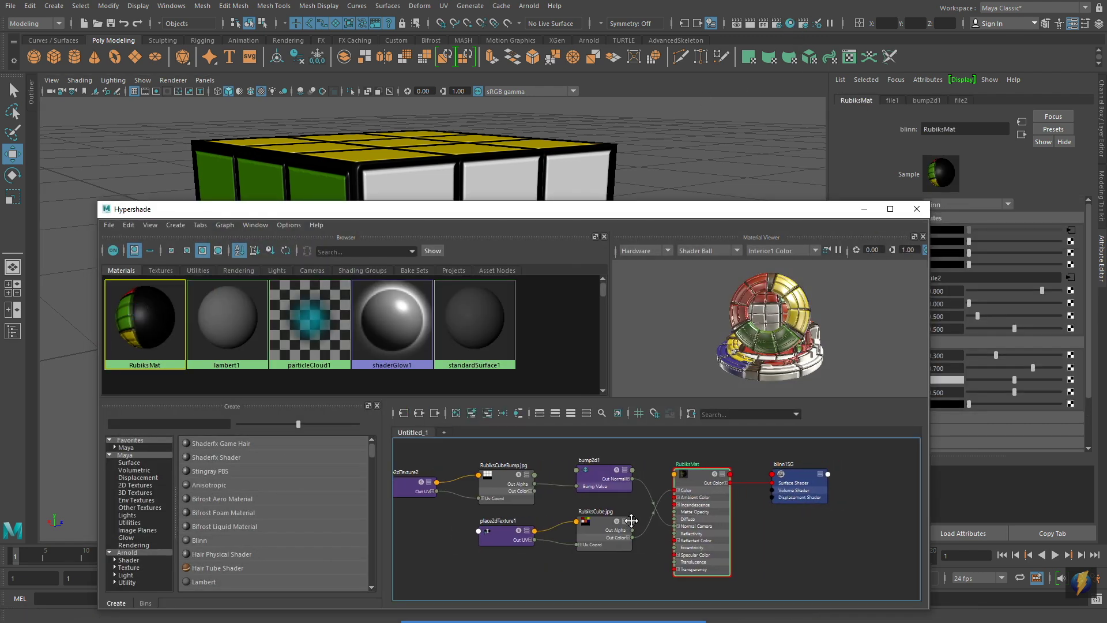
{"action": "scroll", "coordinate": [645, 558], "scroll_direction": "up", "scroll_amount": 3}
{"action": "scroll", "coordinate": [644, 558], "scroll_direction": "up", "scroll_amount": 3}
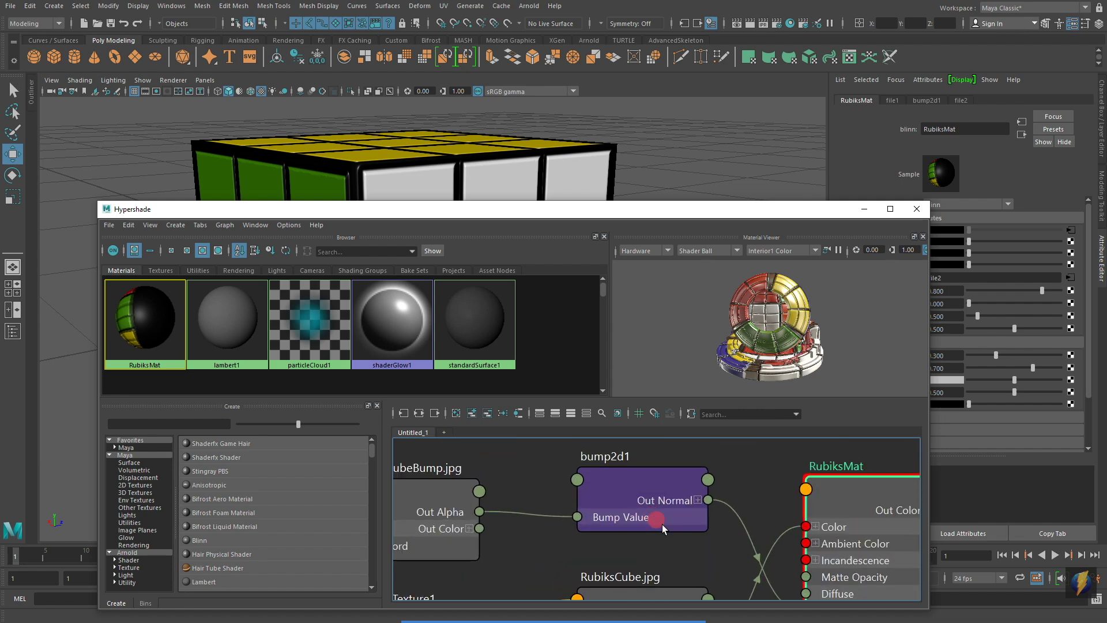
{"action": "left_click", "coordinate": [663, 519]}
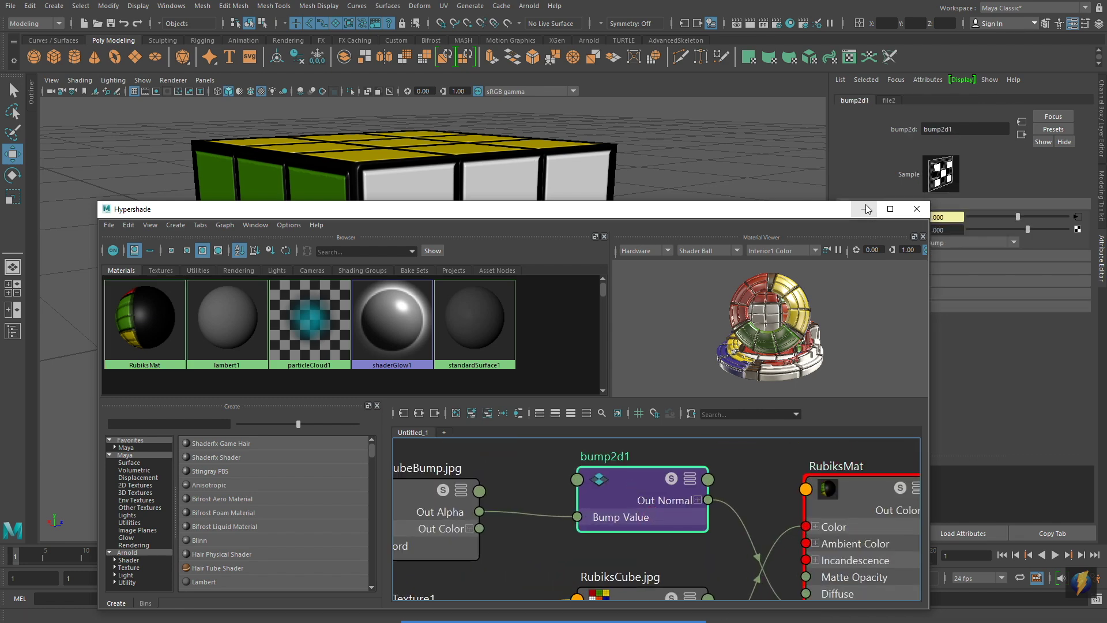
{"action": "left_click", "coordinate": [866, 208]}
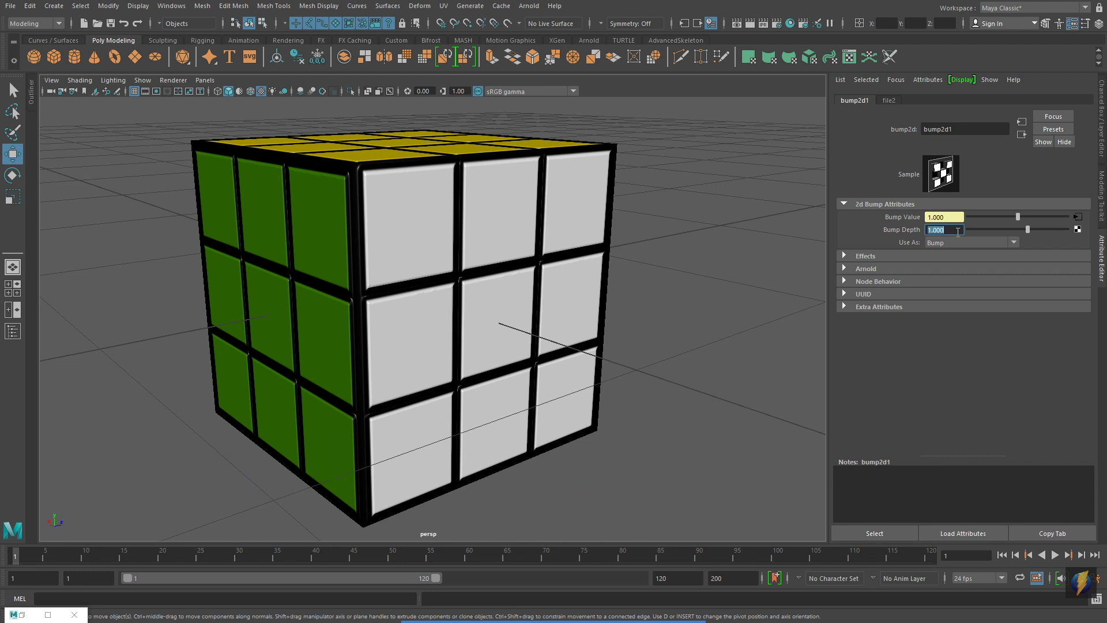
{"action": "left_click", "coordinate": [958, 232]}
{"action": "type", "text": ".3"}
{"action": "key", "text": "Return"}
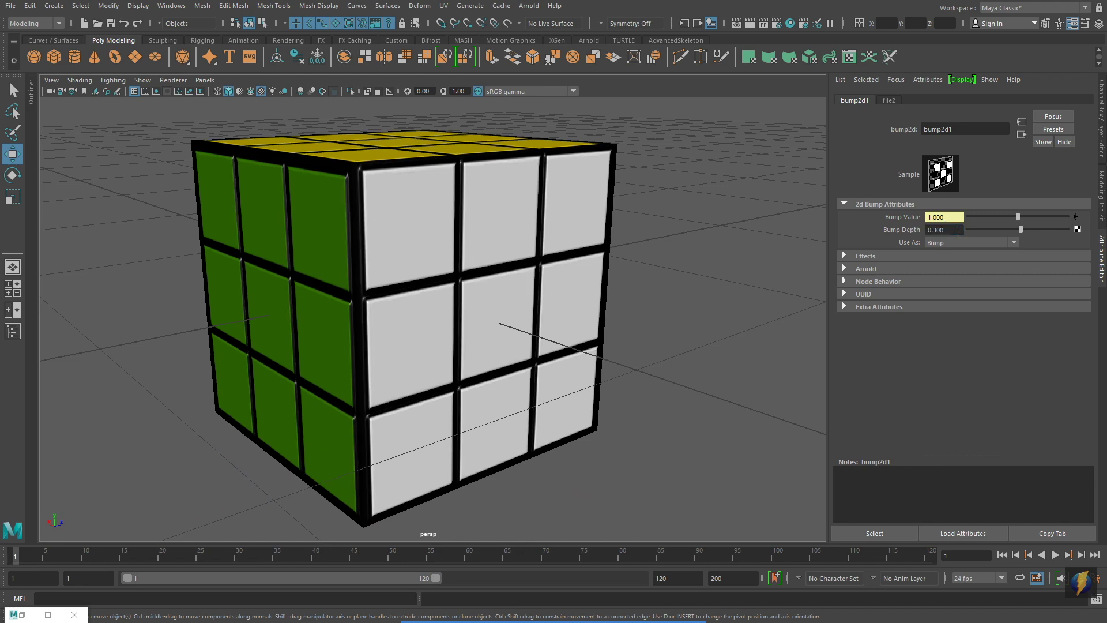
{"action": "mouse_move", "coordinate": [422, 296]}
{"action": "left_mouse_down", "text": "alt"}
{"action": "mouse_move", "coordinate": [517, 284]}
{"action": "mouse_move", "coordinate": [486, 270]}
{"action": "mouse_move", "coordinate": [491, 310]}
{"action": "mouse_move", "coordinate": [546, 300]}
{"action": "mouse_move", "coordinate": [426, 289]}
{"action": "left_mouse_up", "text": "alt"}
{"action": "right_click_drag", "start_coordinate": [425, 290], "coordinate": [460, 311], "text": "alt"}
{"action": "left_click_drag", "start_coordinate": [460, 312], "coordinate": [560, 327], "text": "alt"}
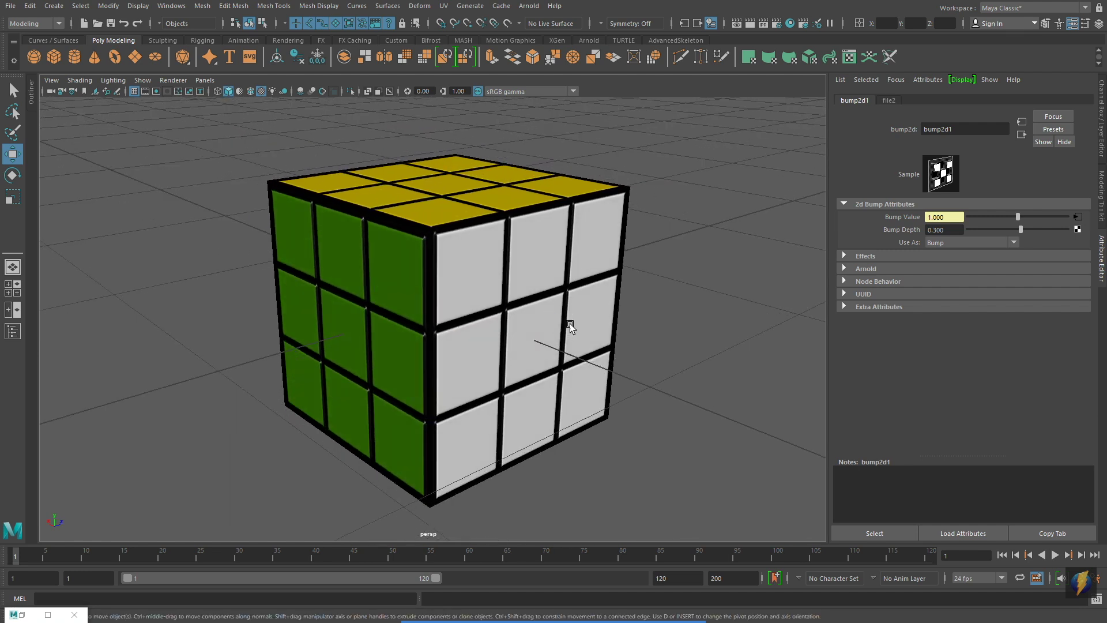
{"action": "key", "text": "5"}
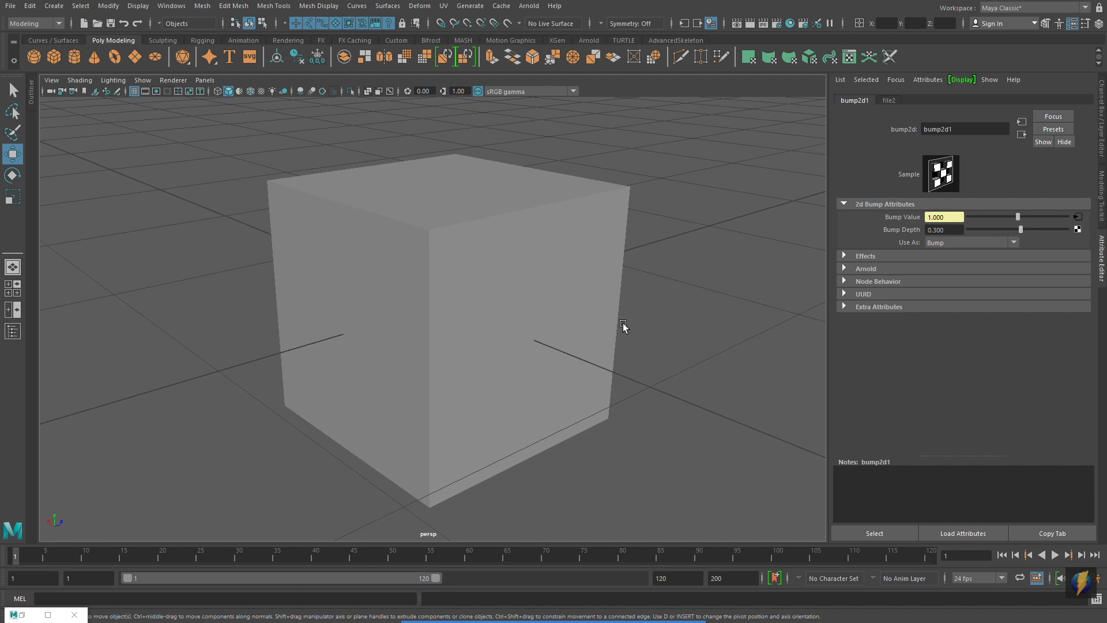
{"action": "key", "text": "6"}
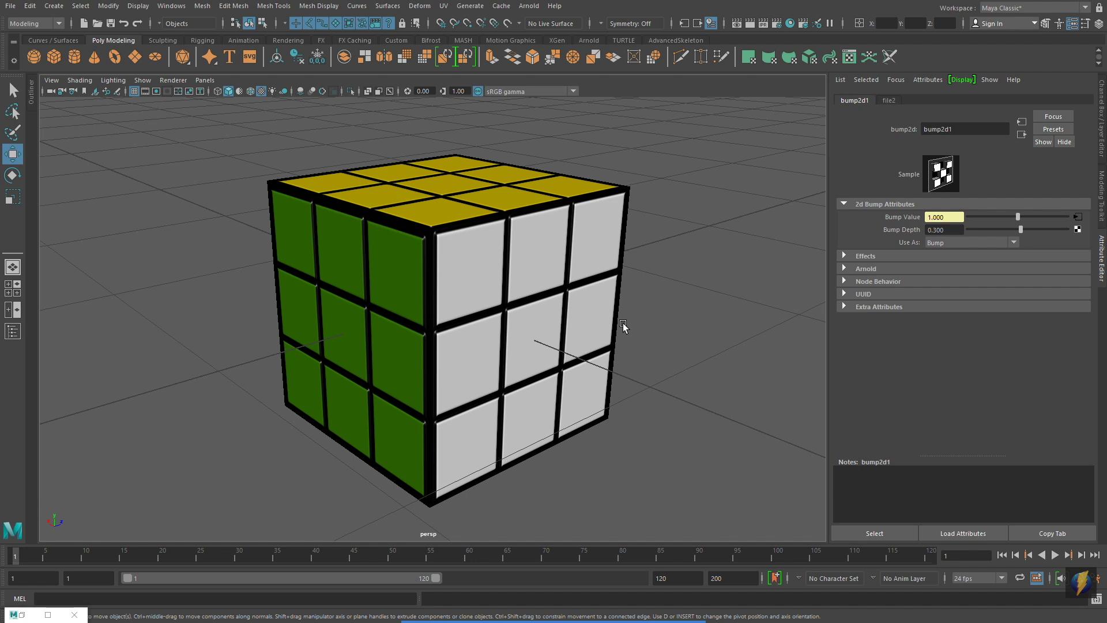
{"action": "left_click", "coordinate": [791, 25]}
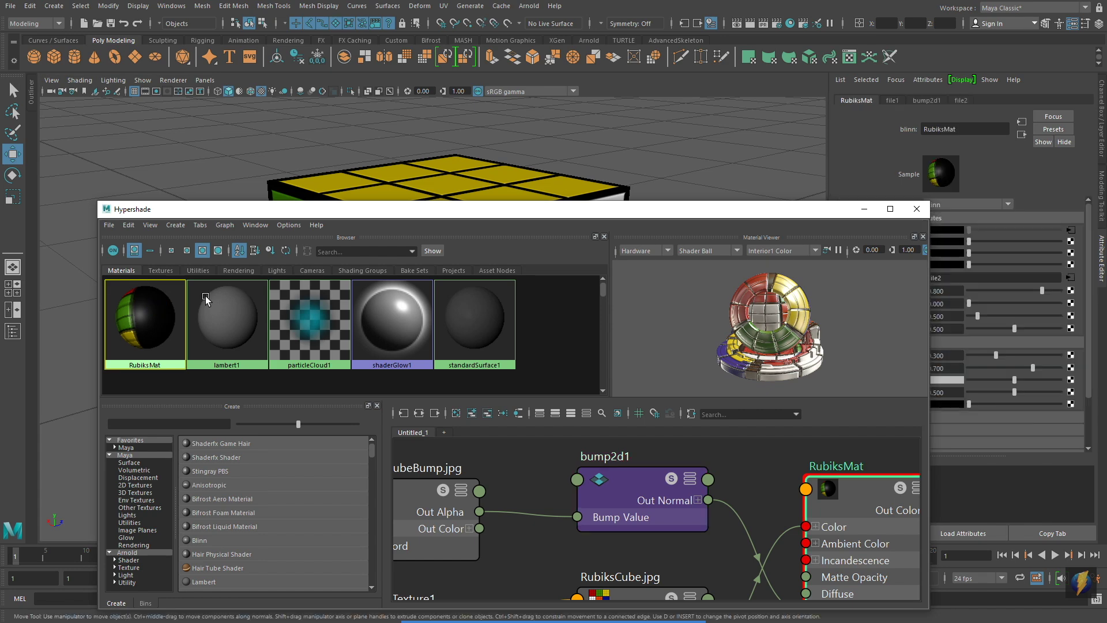
Break RubiksMat's Color connection to preview the bump alone, then undo to restore the colours
{"action": "left_click", "coordinate": [862, 210]}
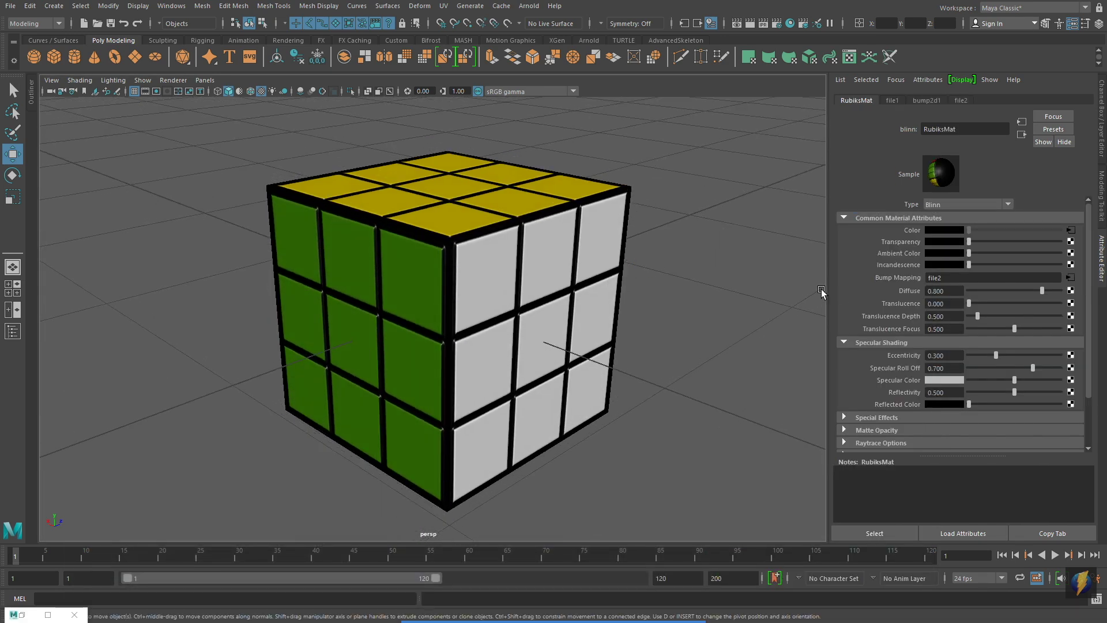
{"action": "right_click", "coordinate": [912, 229]}
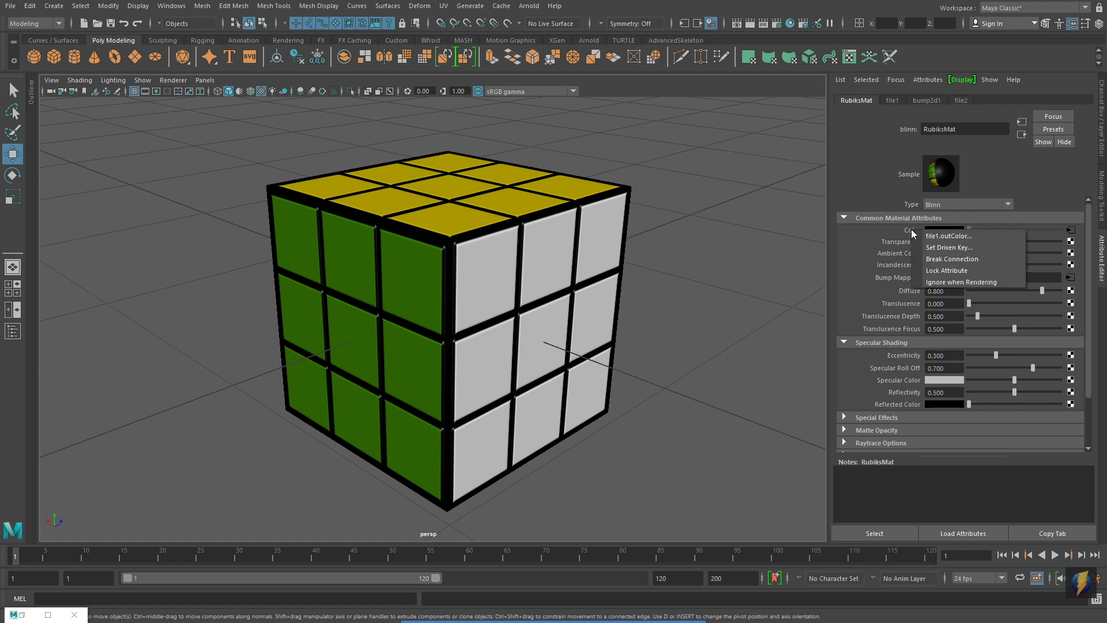
{"action": "left_click", "coordinate": [975, 259]}
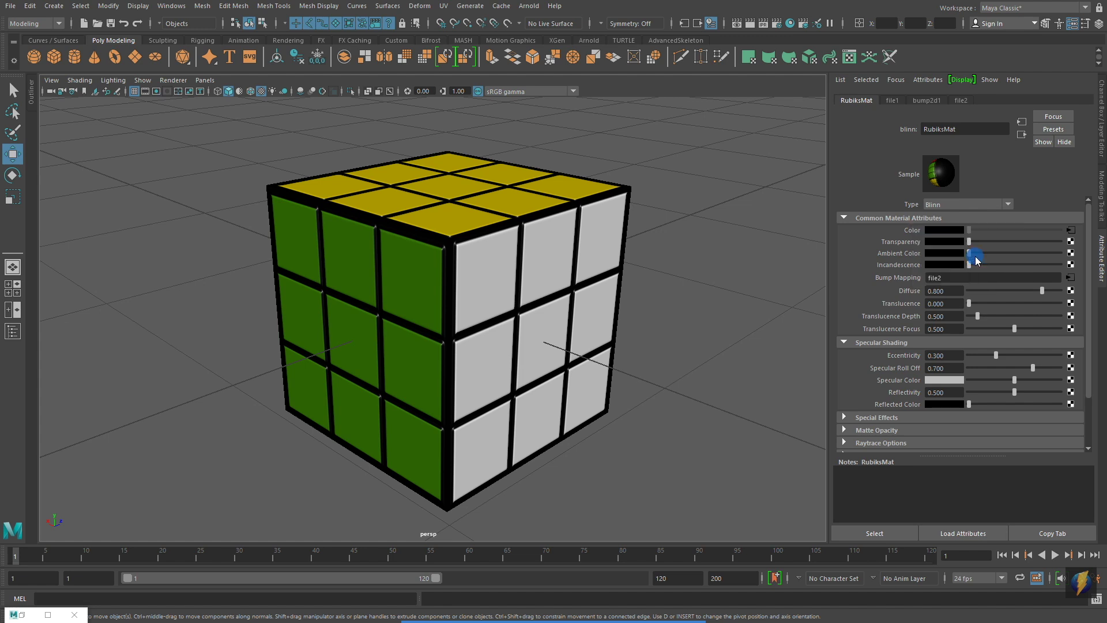
{"action": "left_click_drag", "start_coordinate": [609, 351], "coordinate": [587, 355], "text": "alt"}
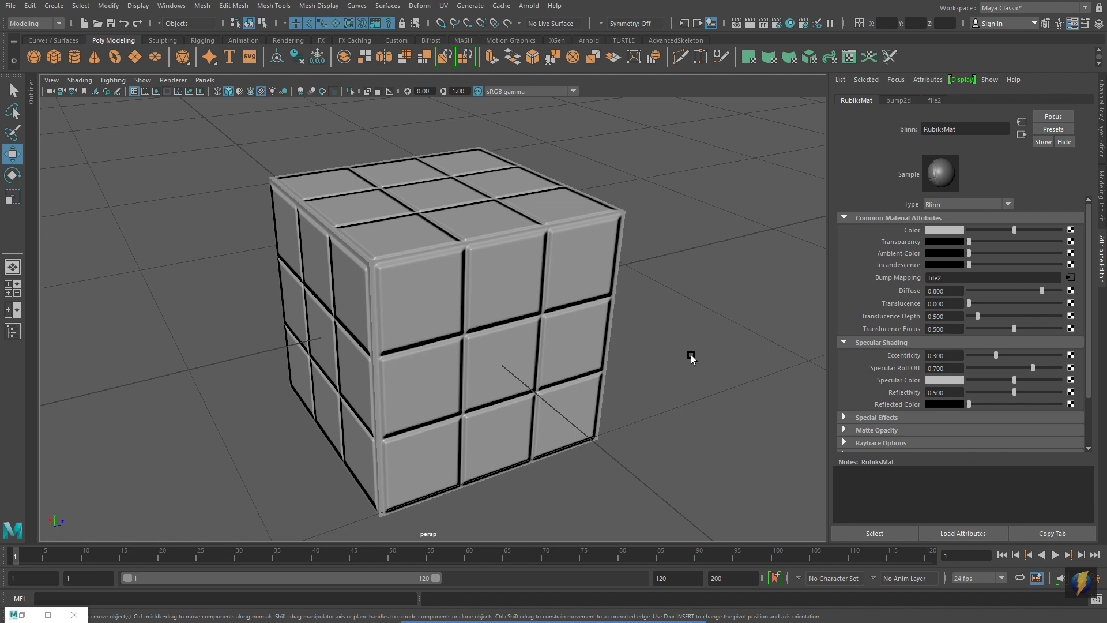
{"action": "key", "text": "ctrl+z"}
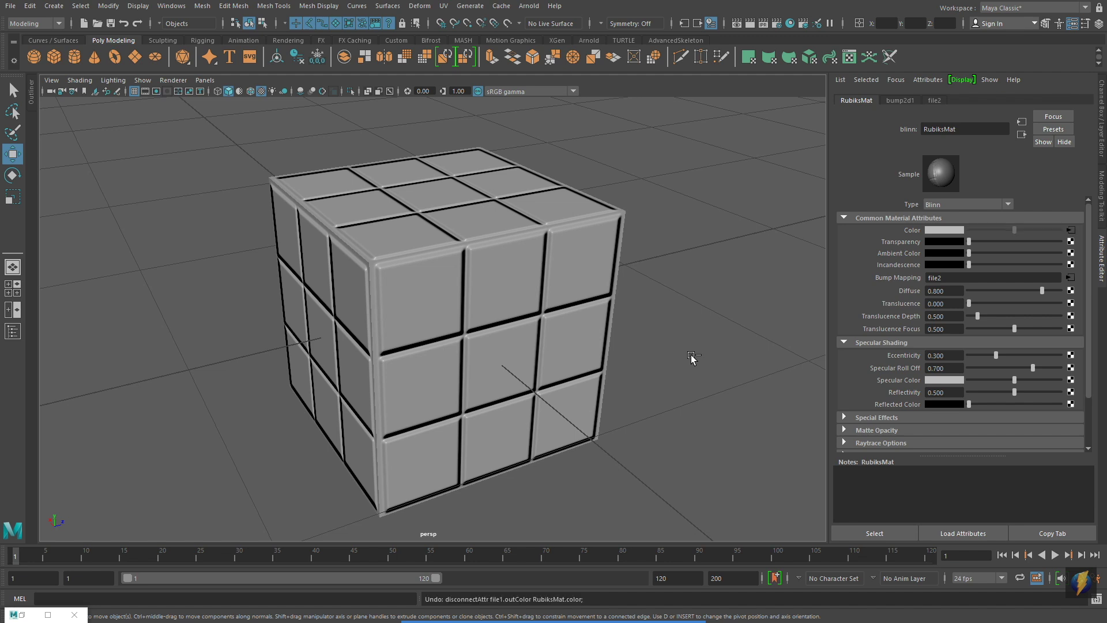
{"action": "mouse_move", "coordinate": [614, 356]}
{"action": "left_mouse_down", "text": "alt"}
{"action": "mouse_move", "coordinate": [606, 349]}
{"action": "mouse_move", "coordinate": [620, 358]}
{"action": "left_mouse_up", "text": "alt"}
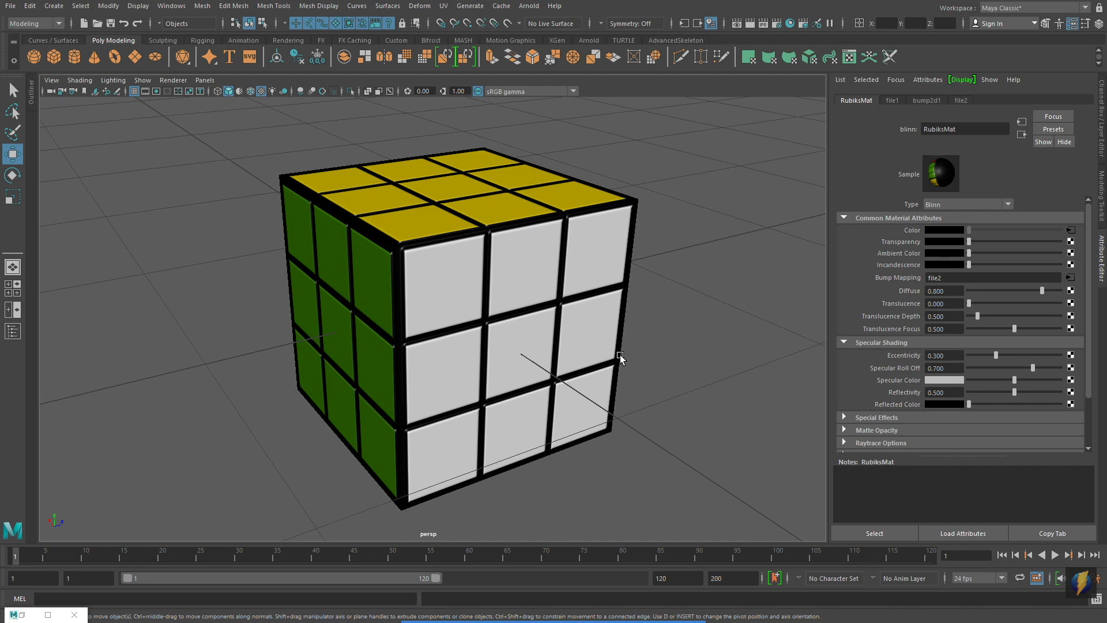